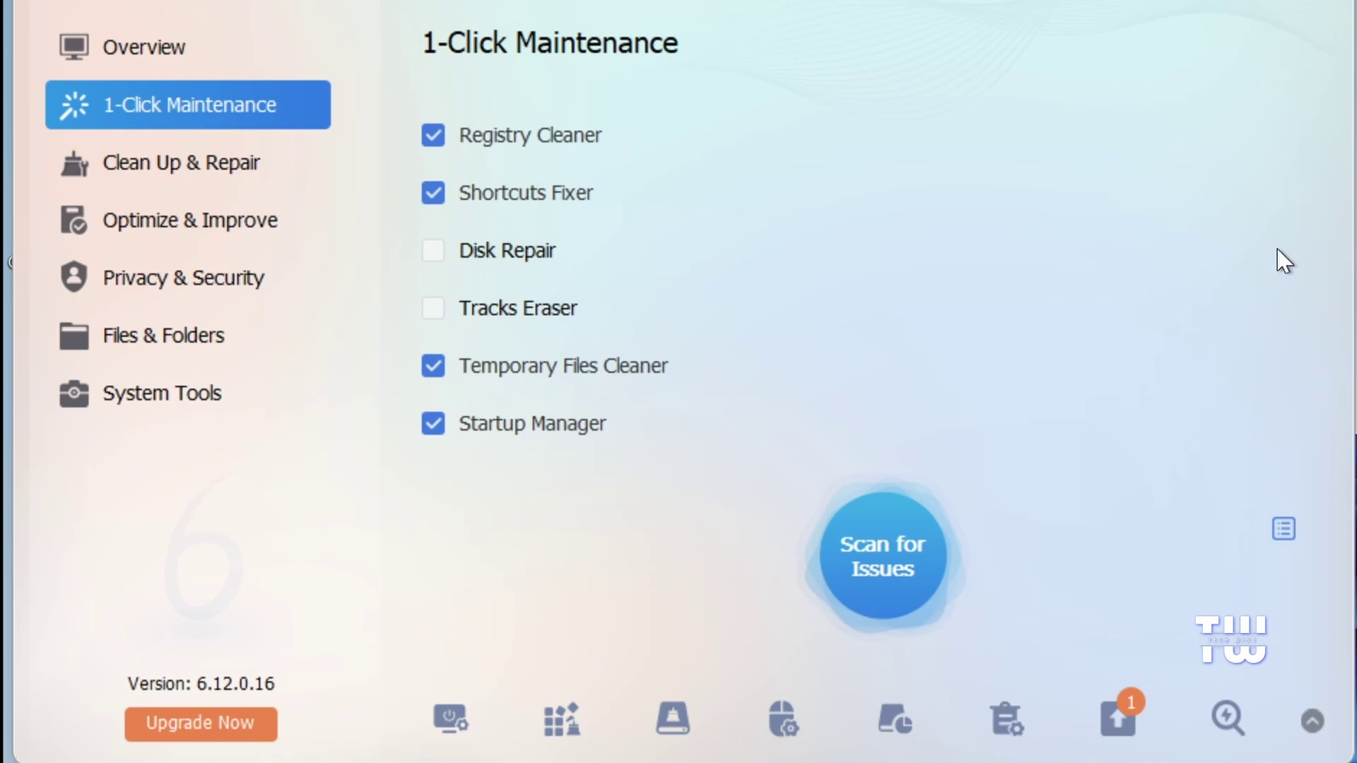
# - Browse the Clean Up & Repair, Optimize & Improve, Privacy & Security, Files & Folders and System Tools categories
pyautogui.click(183, 167)
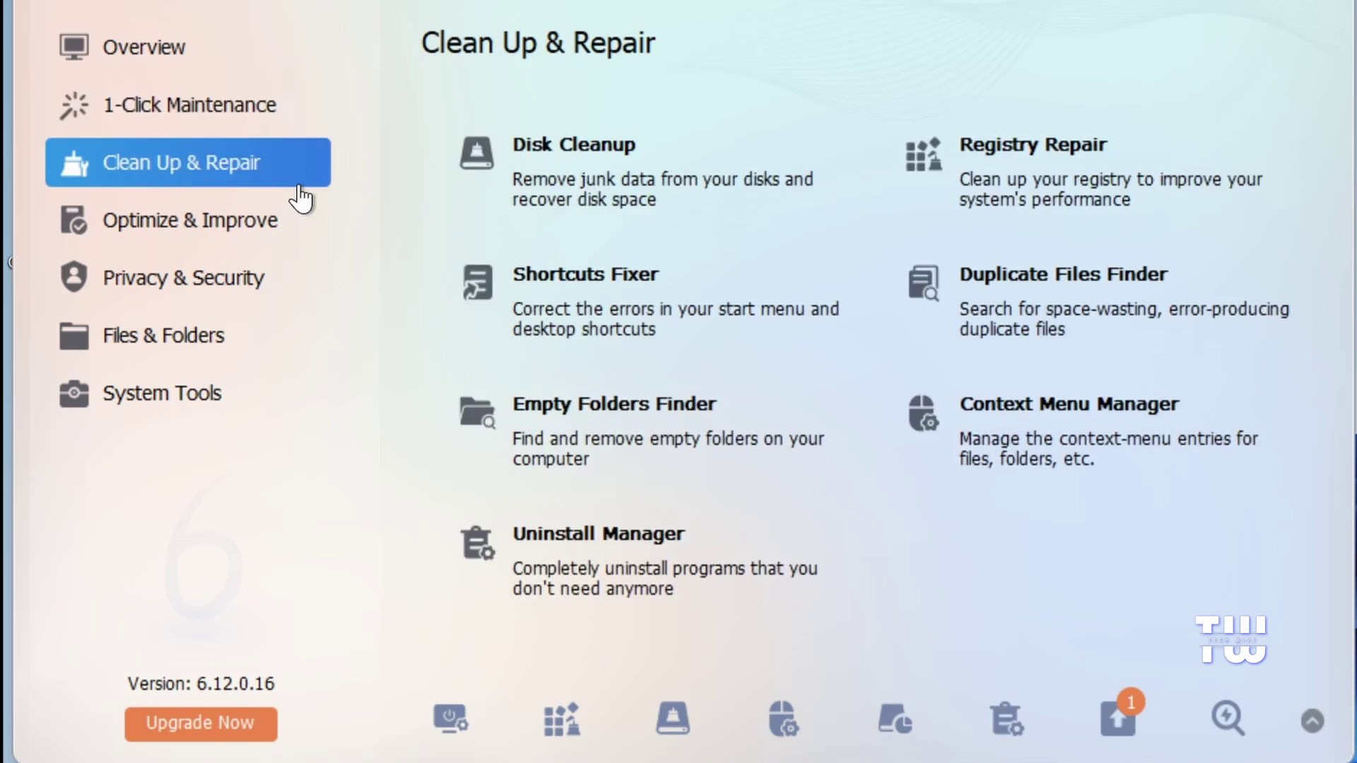
pyautogui.click(217, 224)
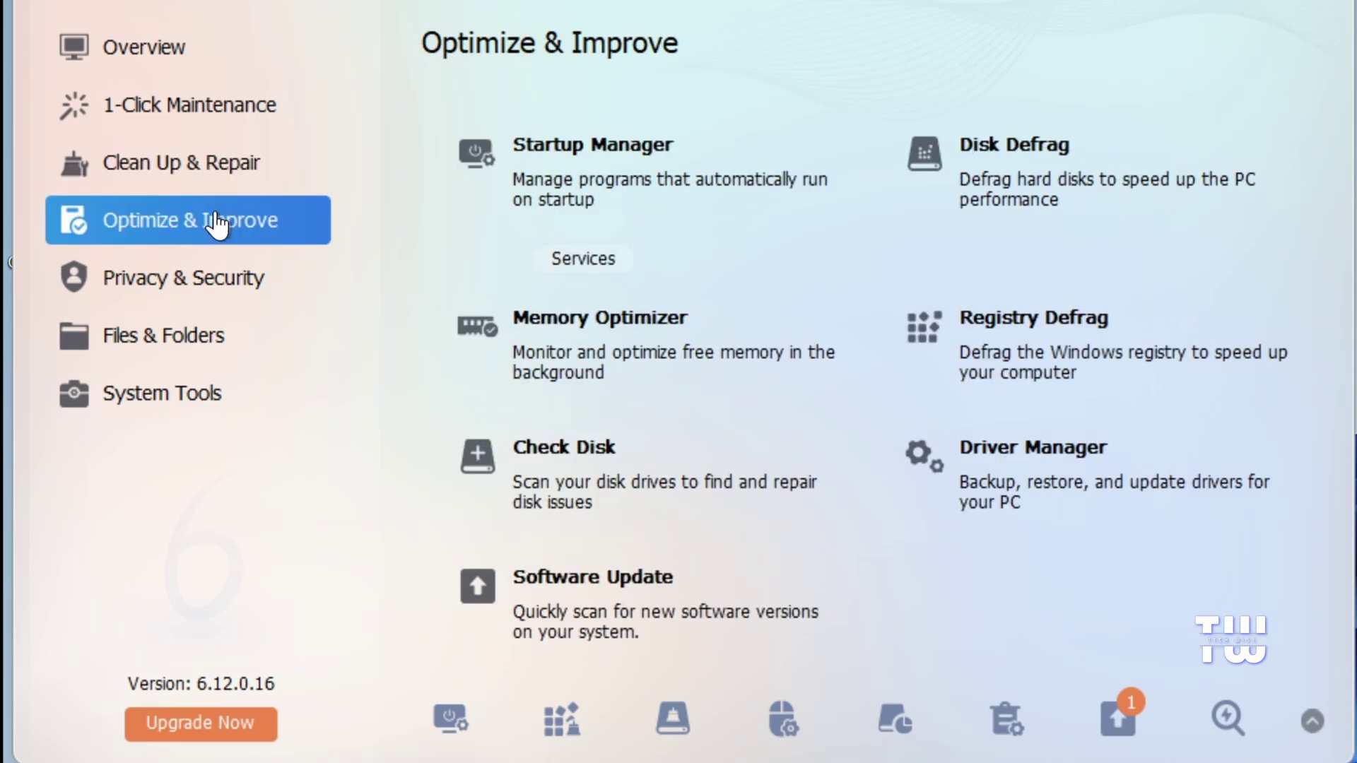
pyautogui.click(204, 283)
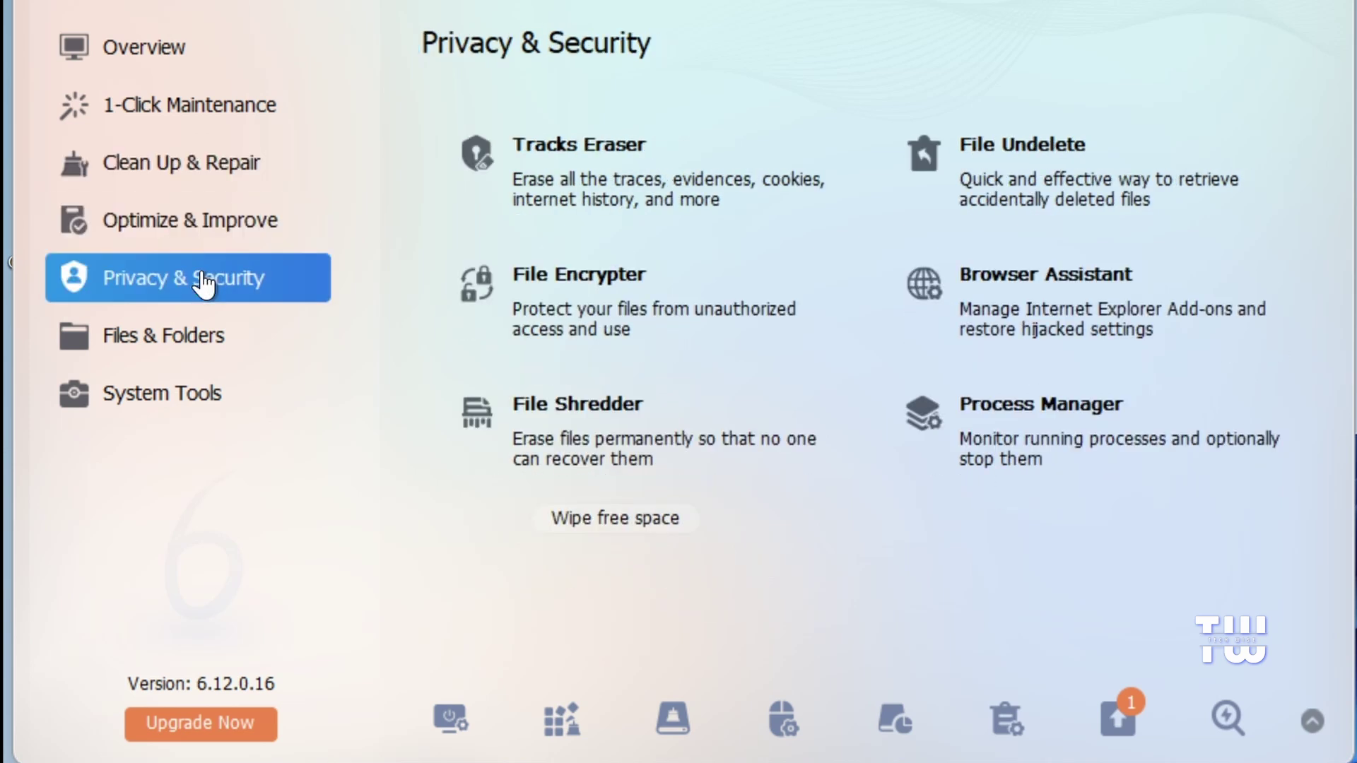
pyautogui.click(187, 343)
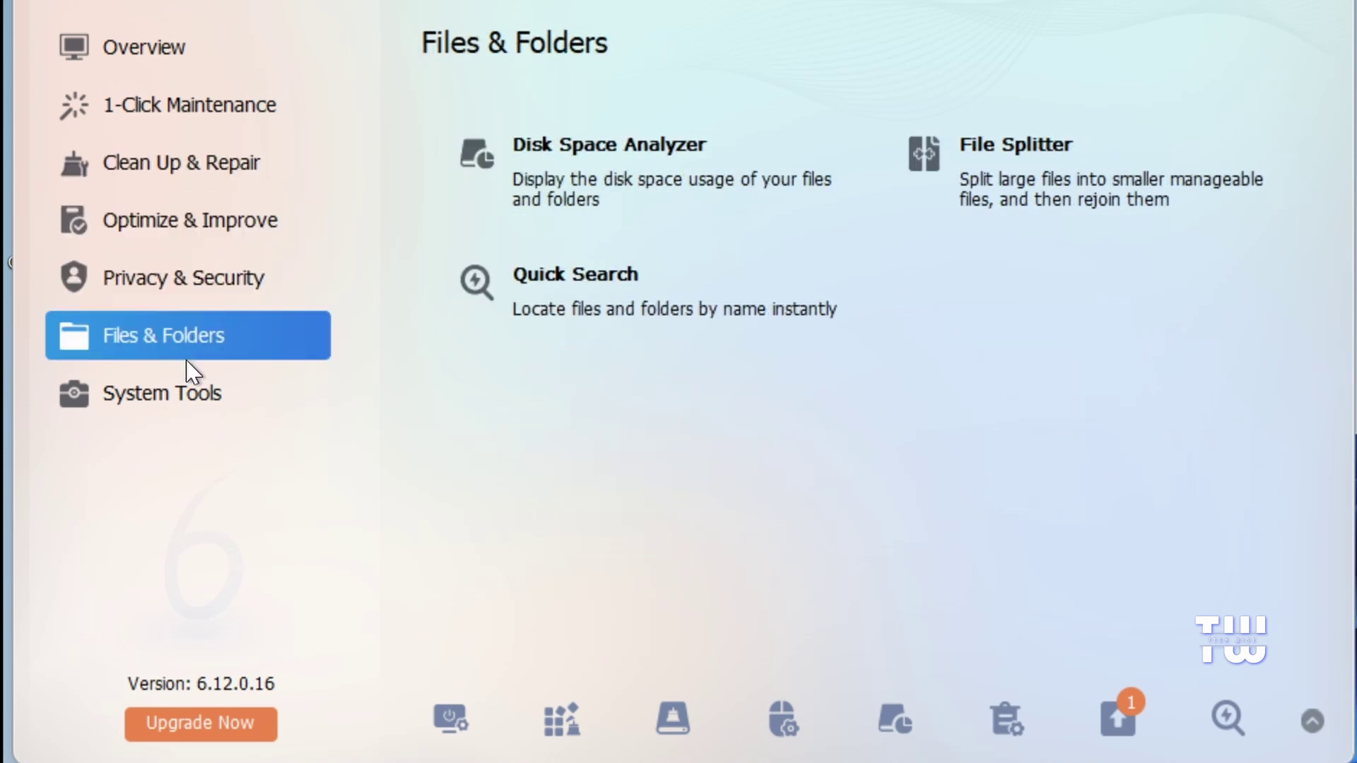
pyautogui.click(187, 408)
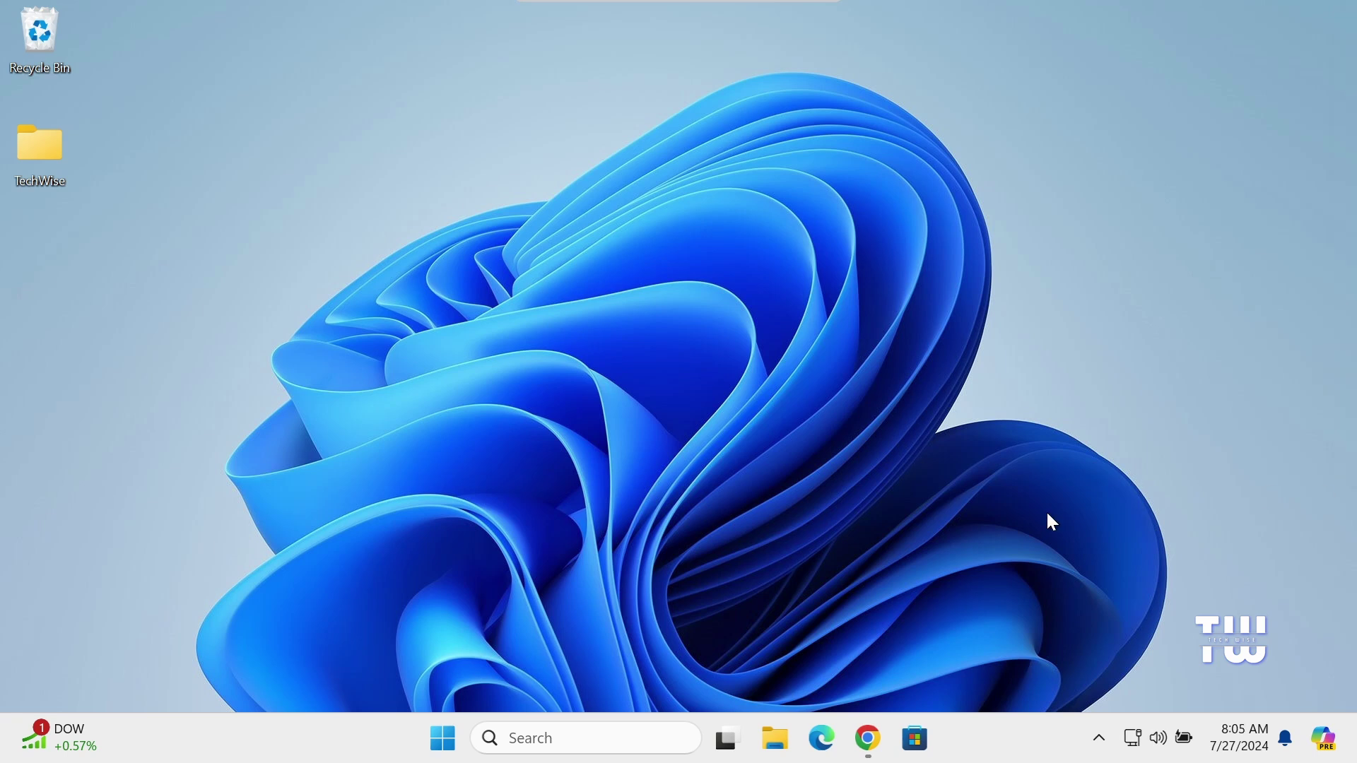
# - In Chrome, search Google for 'Glary utilities download' and open the Glarysoft download page
pyautogui.click(875, 743)
pyautogui.click(657, 442)
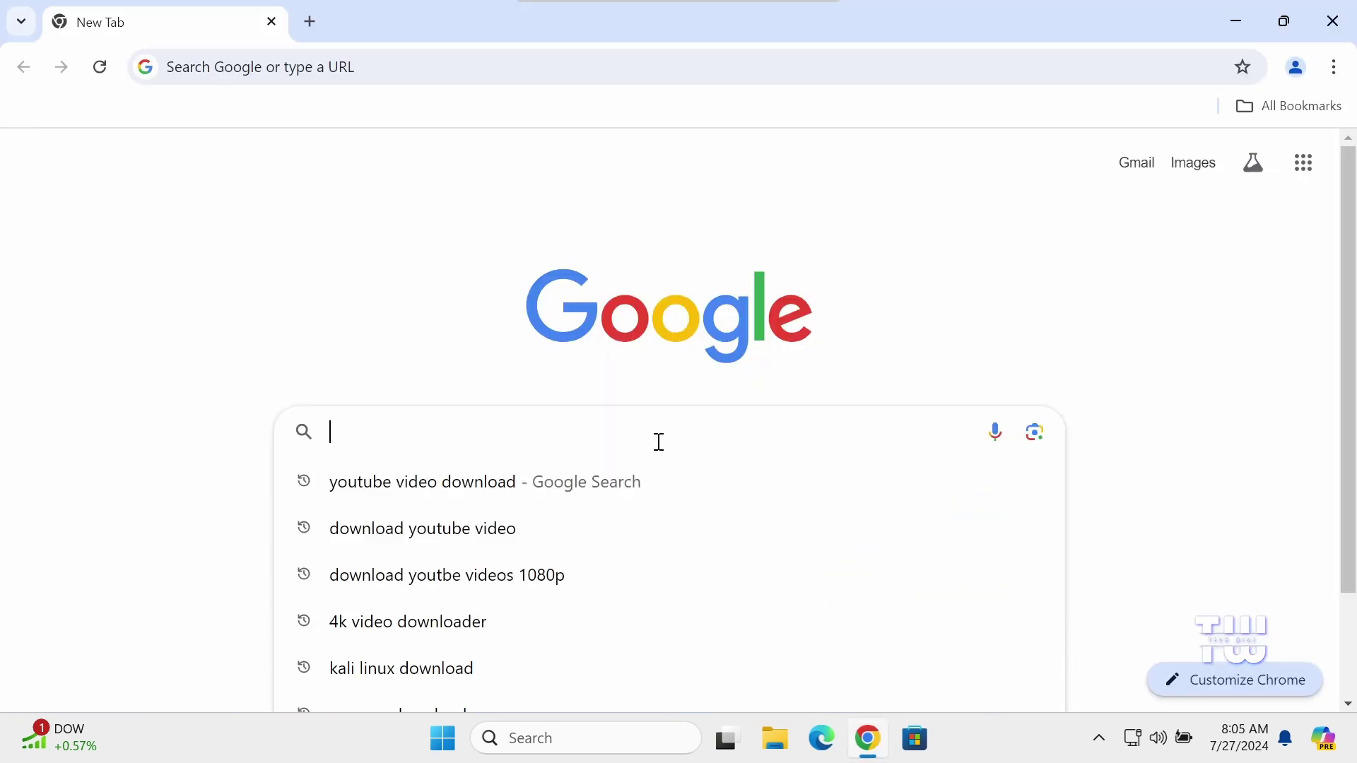
pyautogui.write('Glary utilities download')
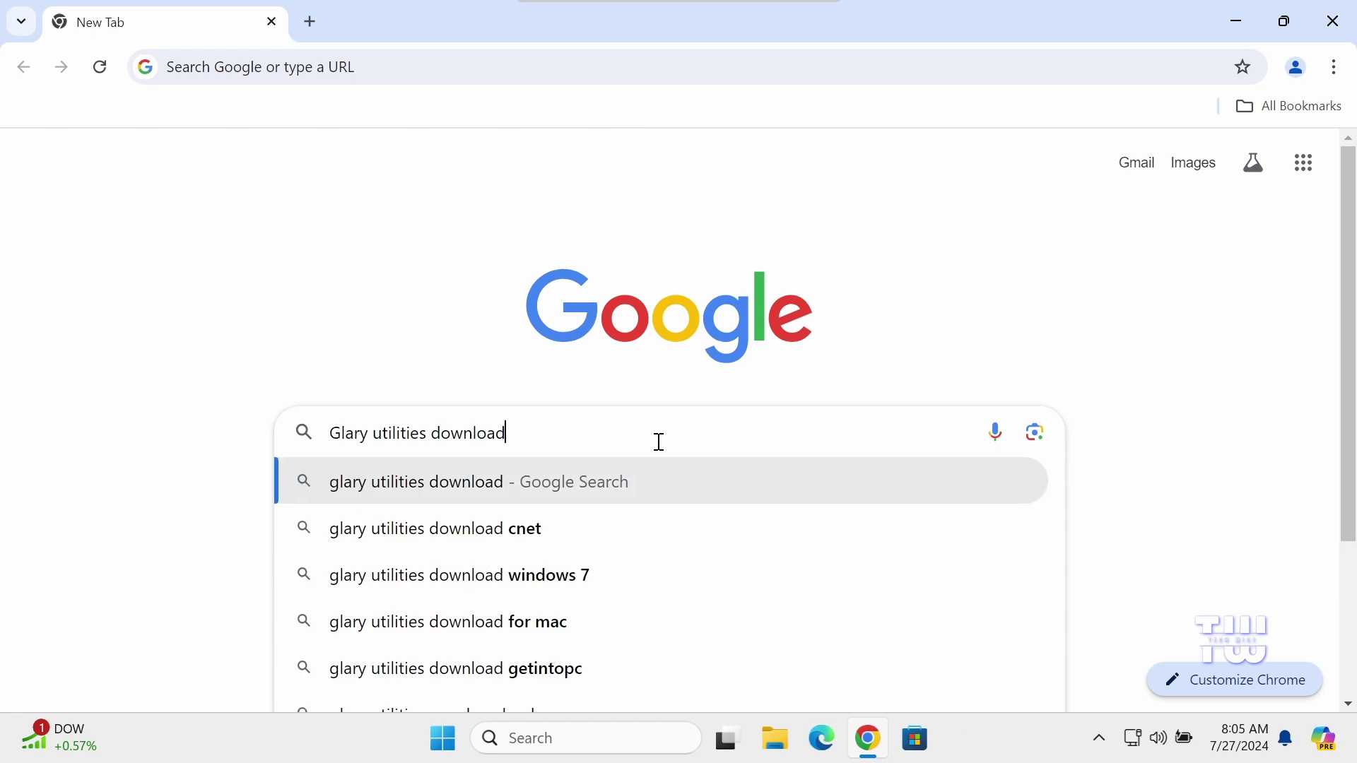
pyautogui.press('Return')
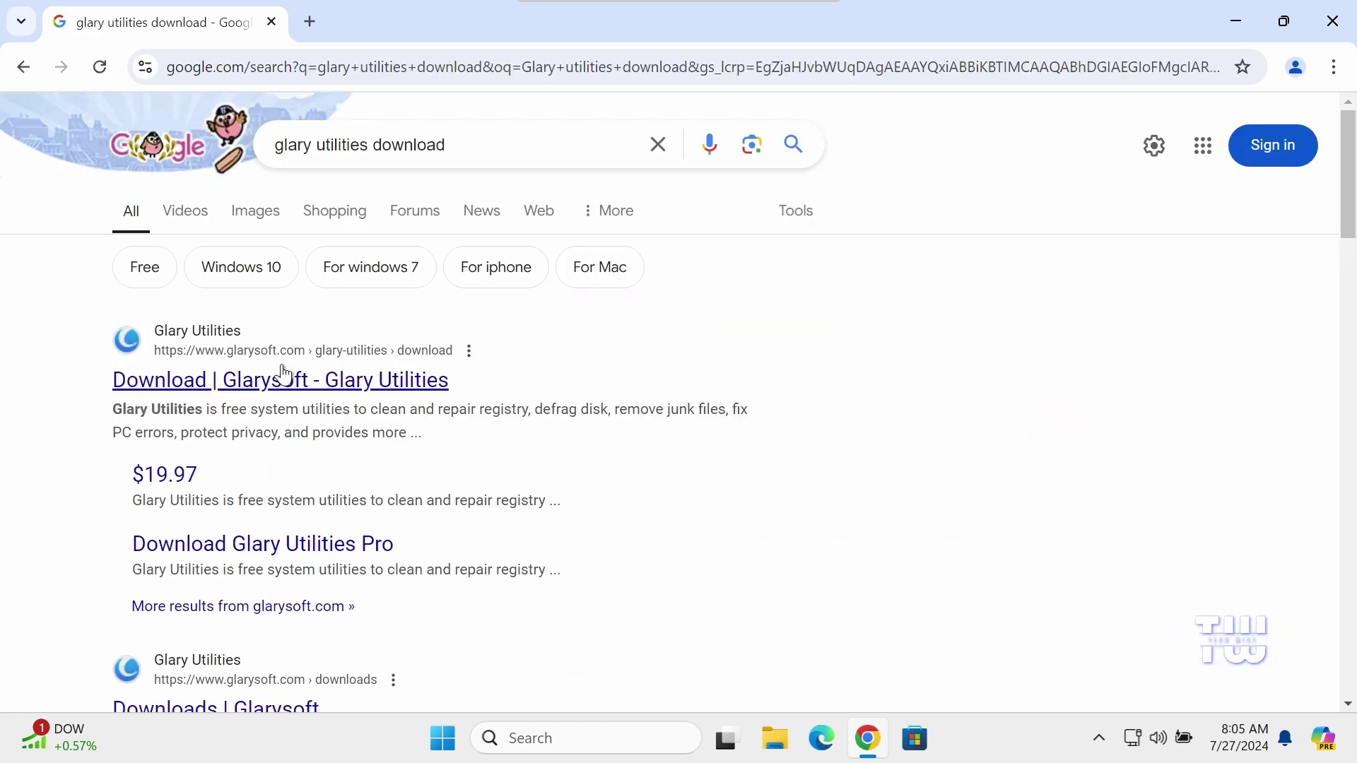
pyautogui.click(260, 386)
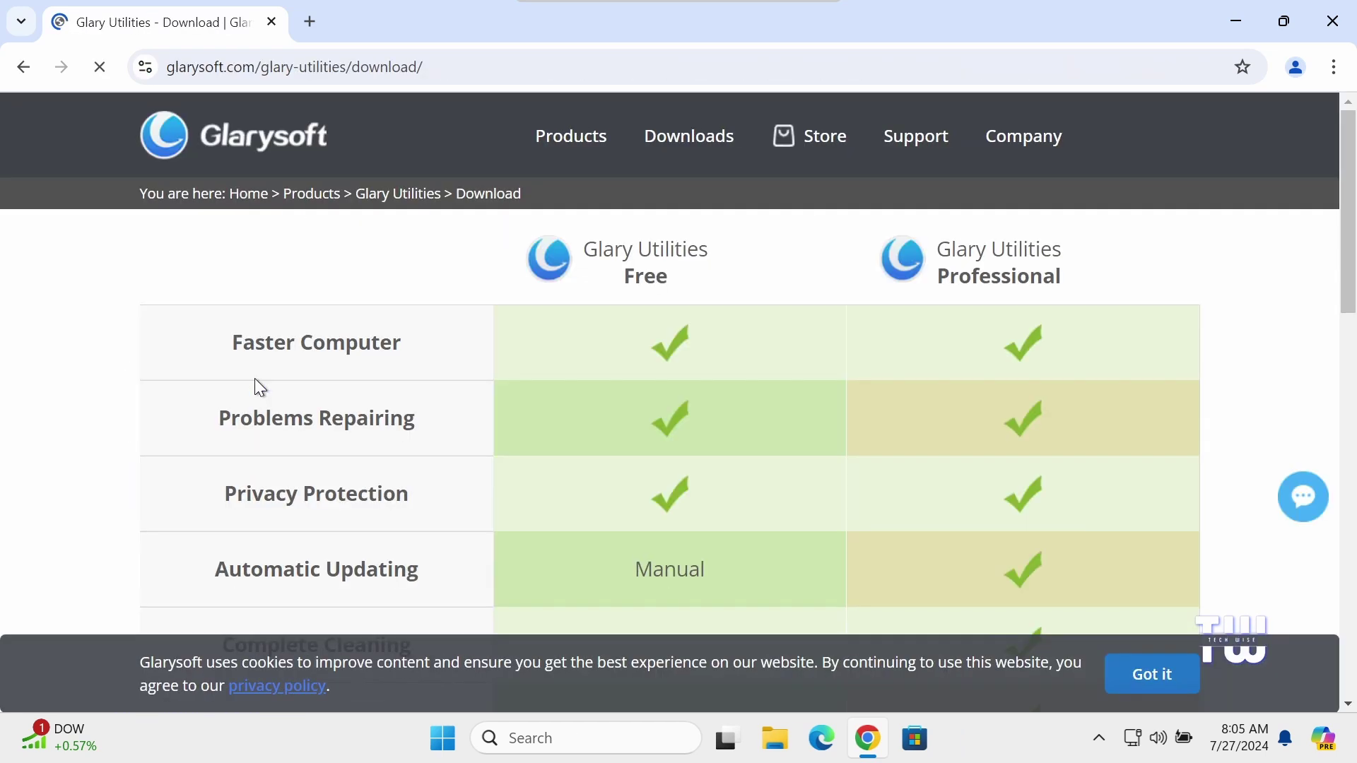
# - Download the free edition installer gusetup.exe and show it in its Downloads folder
pyautogui.scroll(-1, 725, 327)
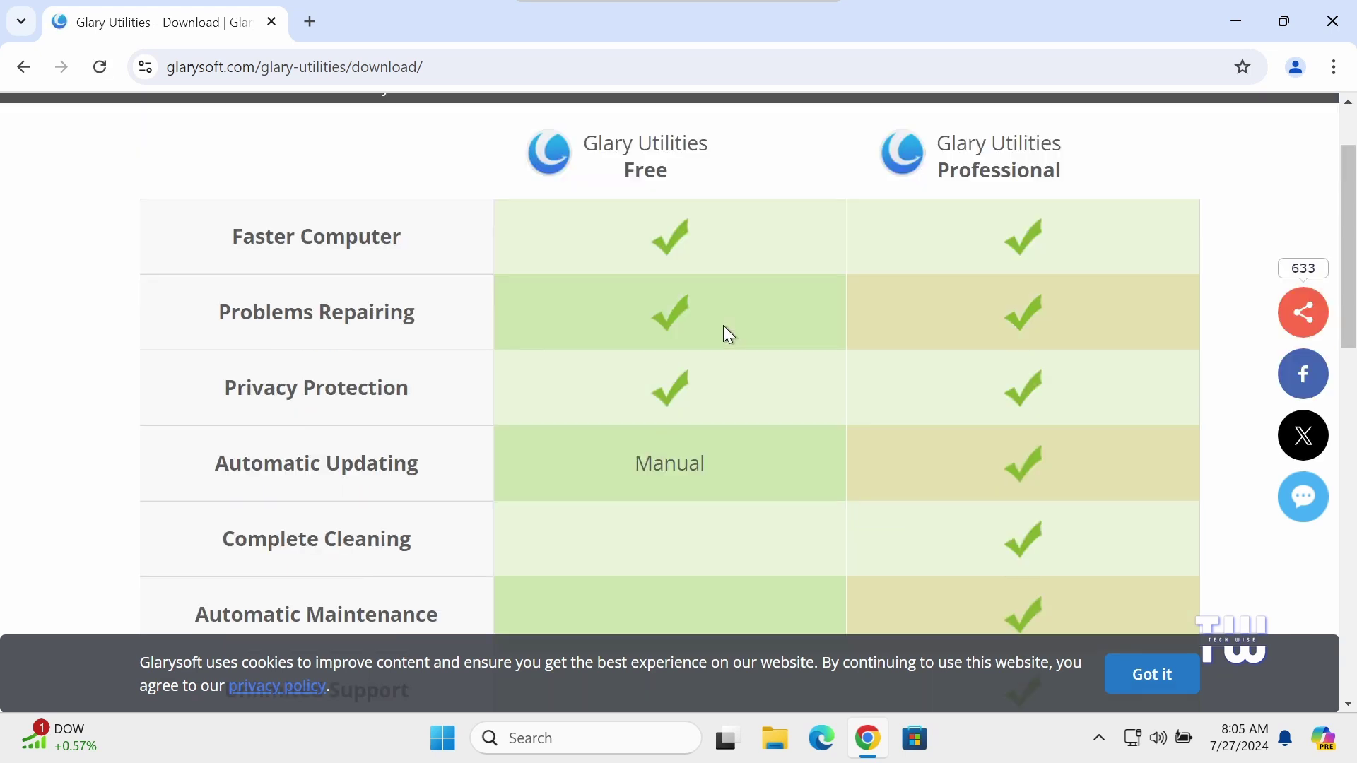
pyautogui.scroll(-2, 724, 328)
pyautogui.scroll(2, 724, 327)
pyautogui.scroll(-4, 622, 366)
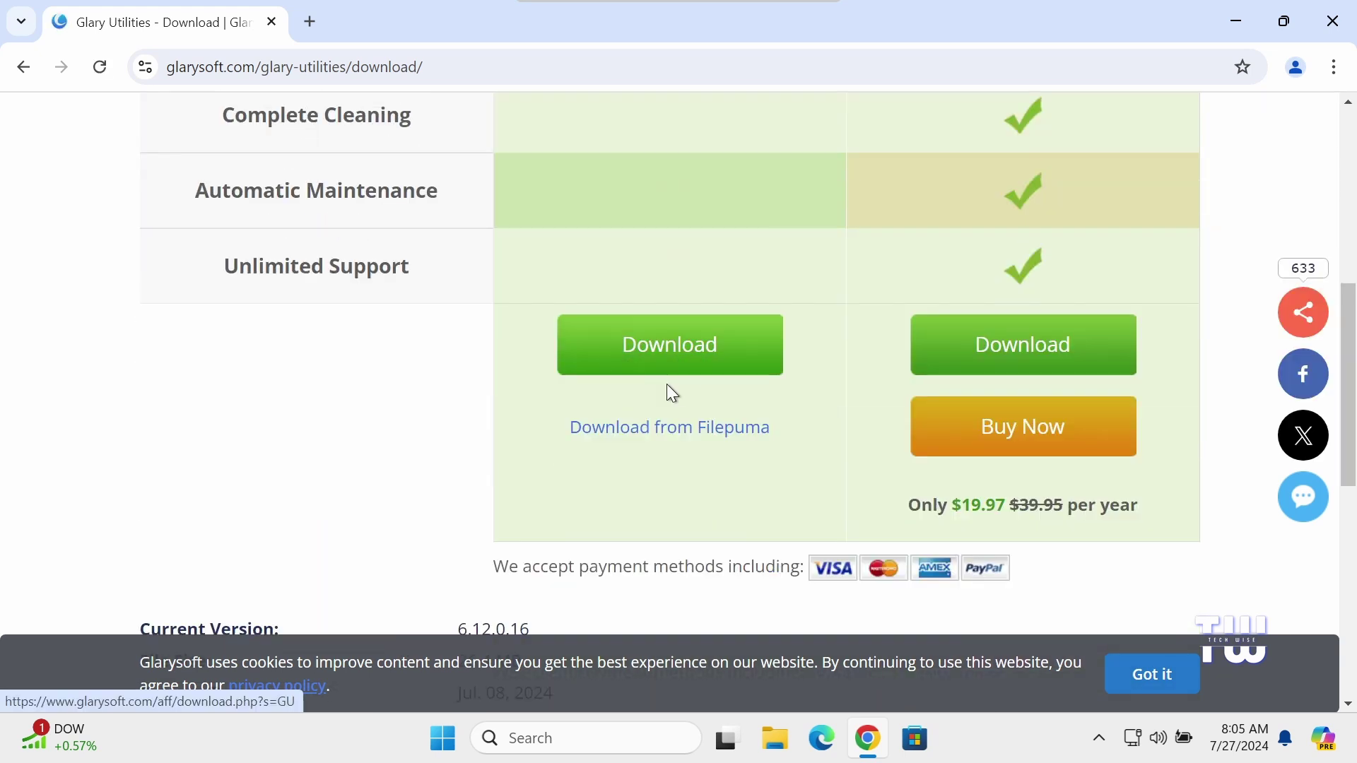
pyautogui.click(677, 359)
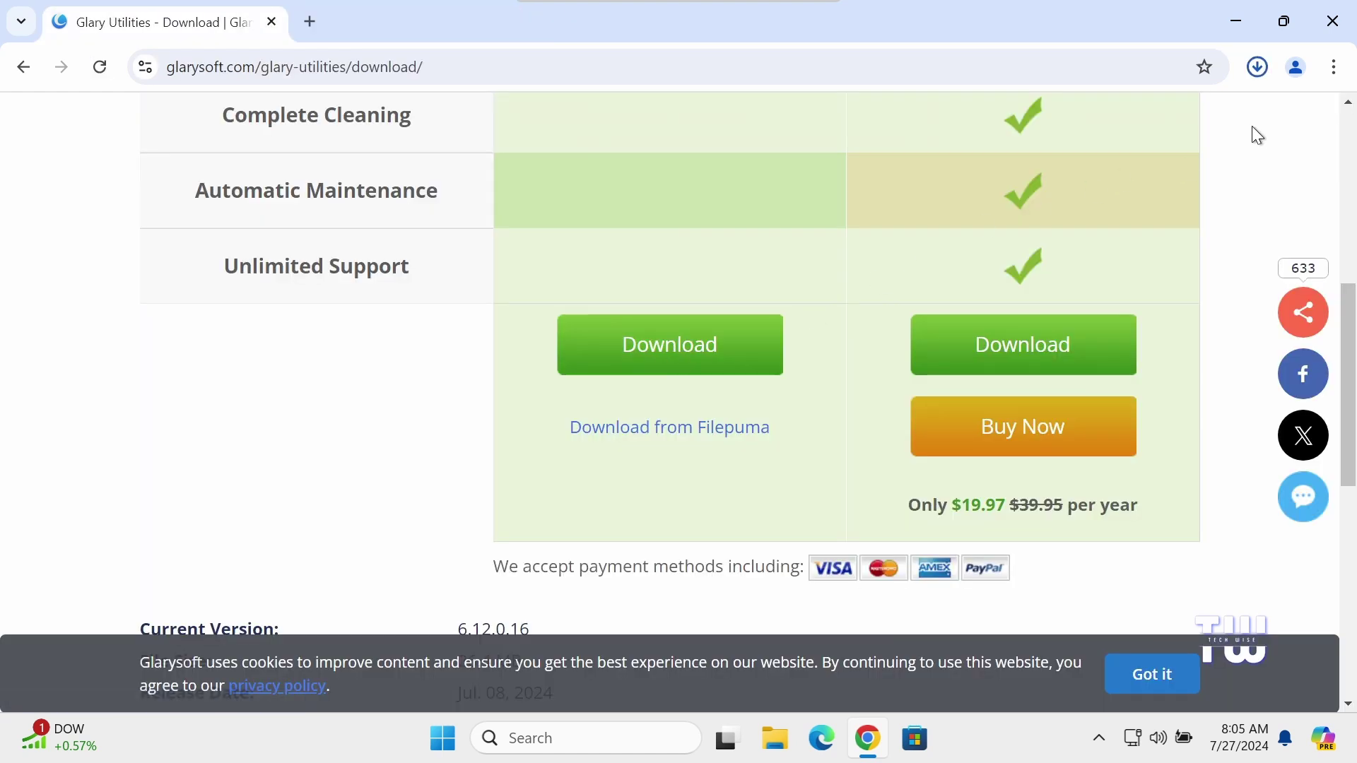
pyautogui.click(1257, 69)
pyautogui.moveTo(1154, 166)
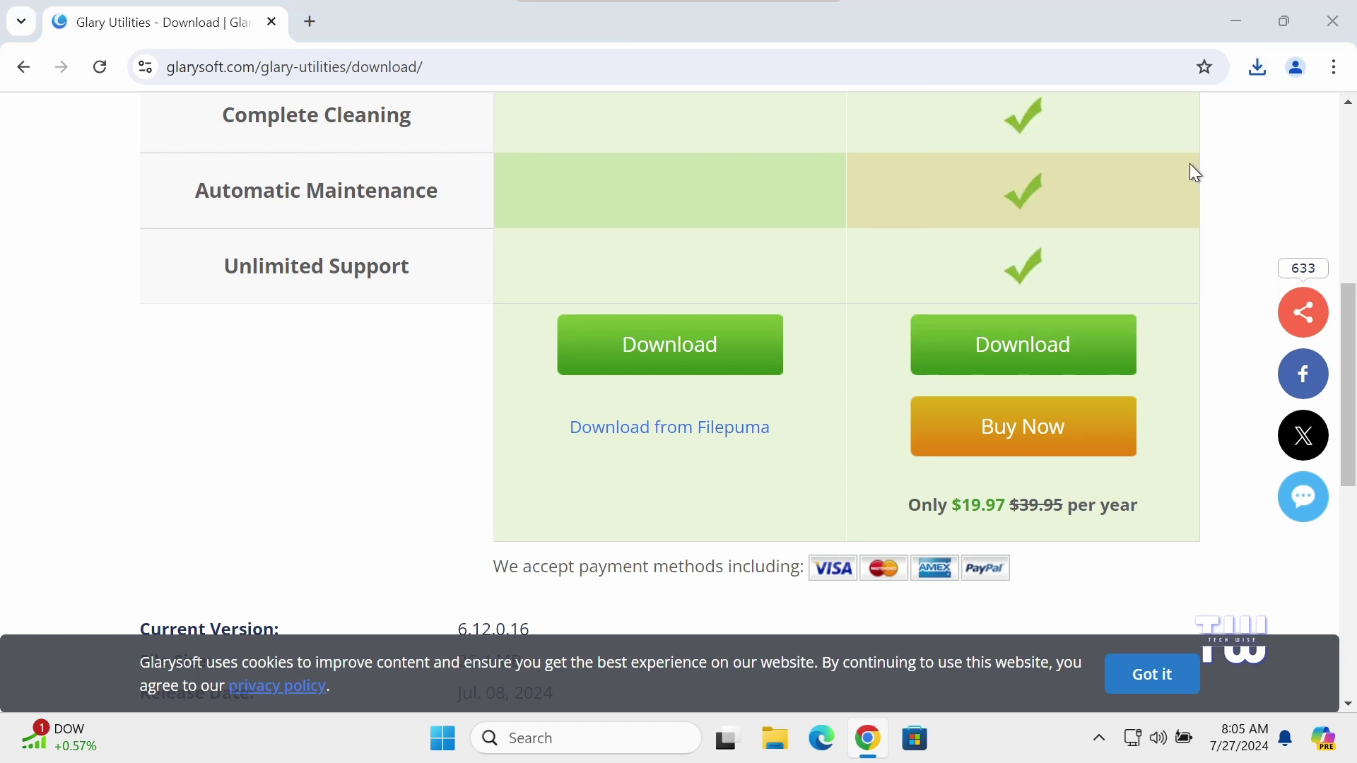
pyautogui.click(1201, 163)
# - Run gusetup.exe, allow it through User Account Control, and minimize Explorer and Chrome
pyautogui.doubleClick(622, 323)
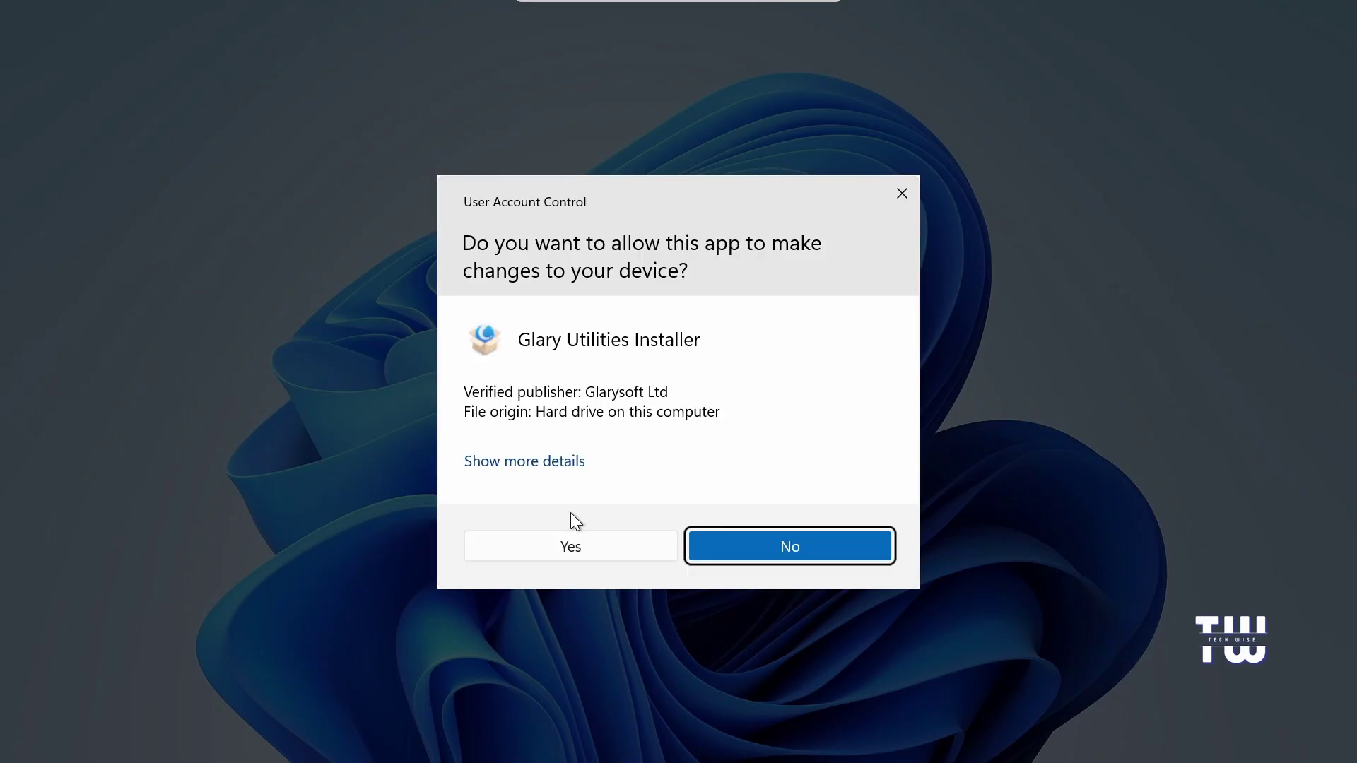
pyautogui.click(562, 544)
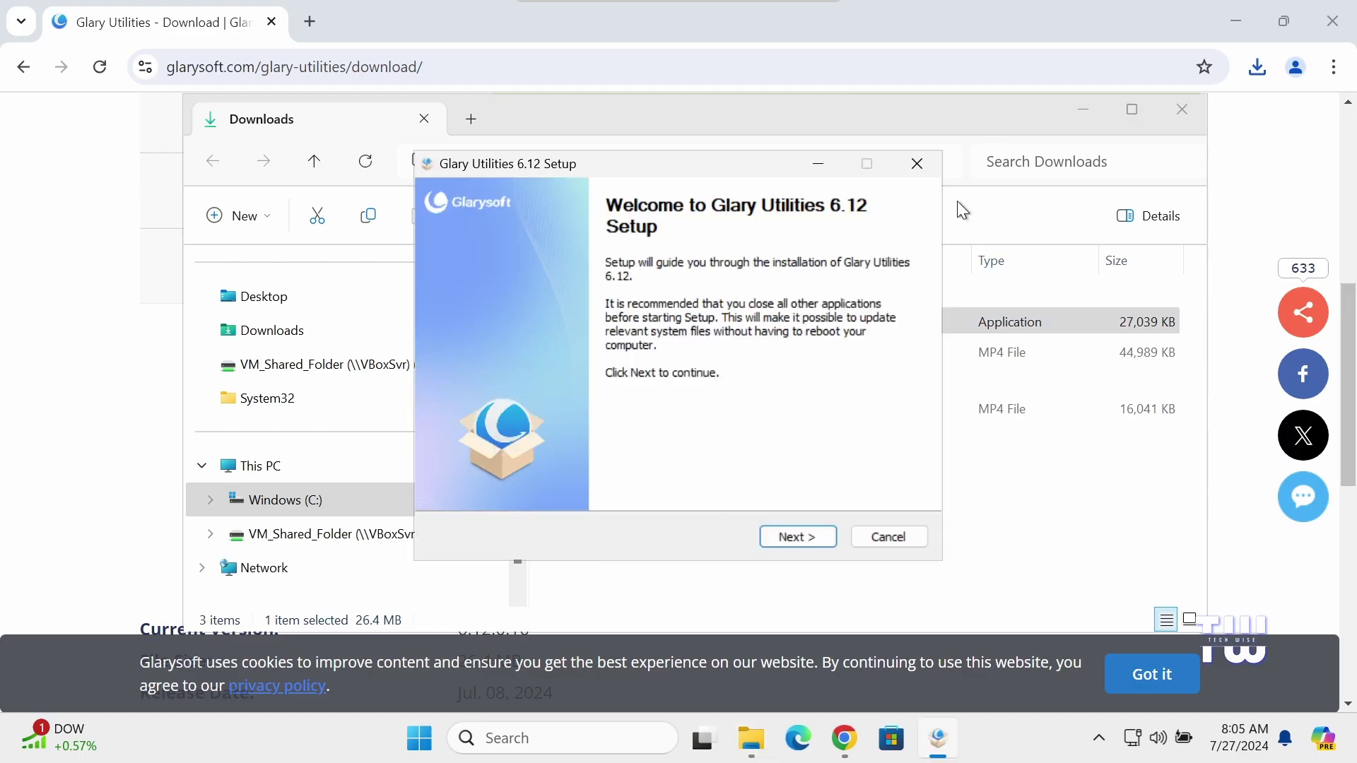
pyautogui.click(1085, 110)
pyautogui.click(1236, 28)
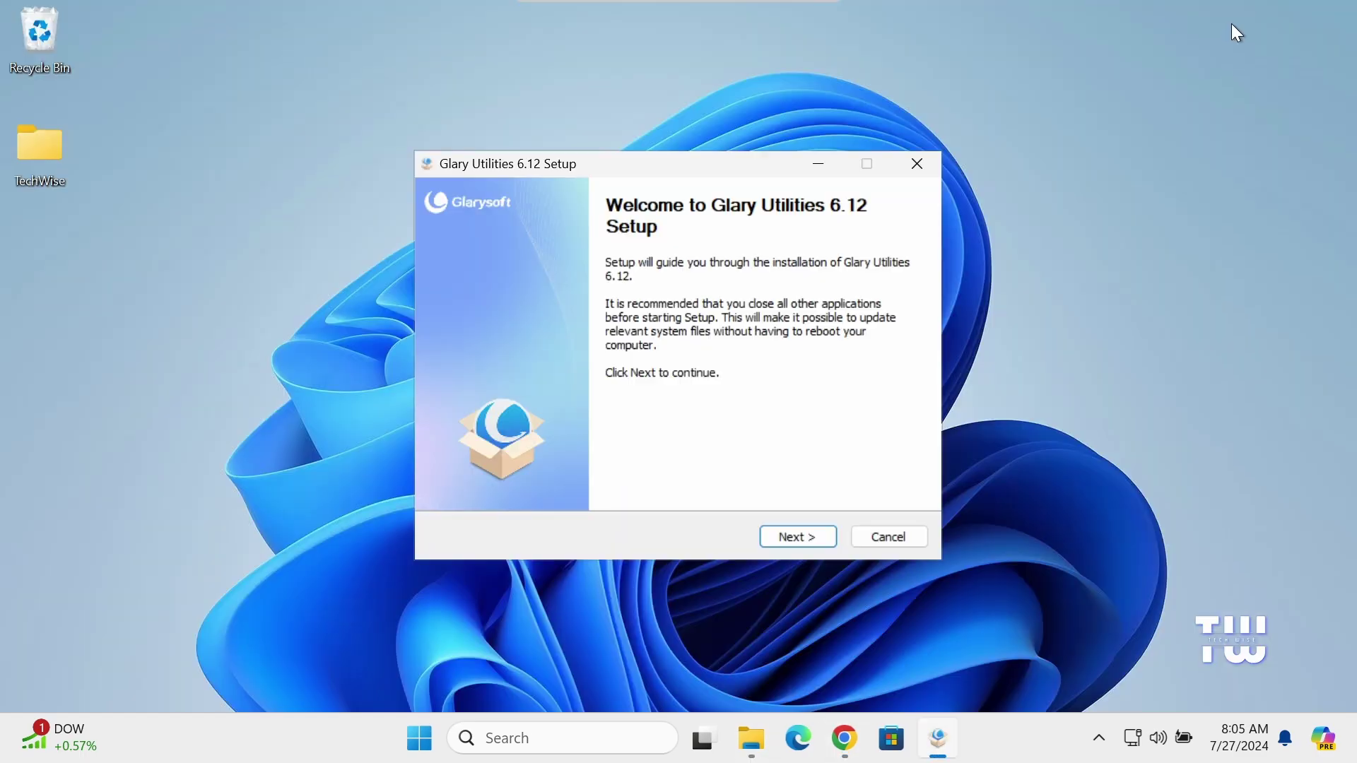
# - Install to the default folder, accept the licence, opt out of CEIP, then finish and launch
pyautogui.click(799, 538)
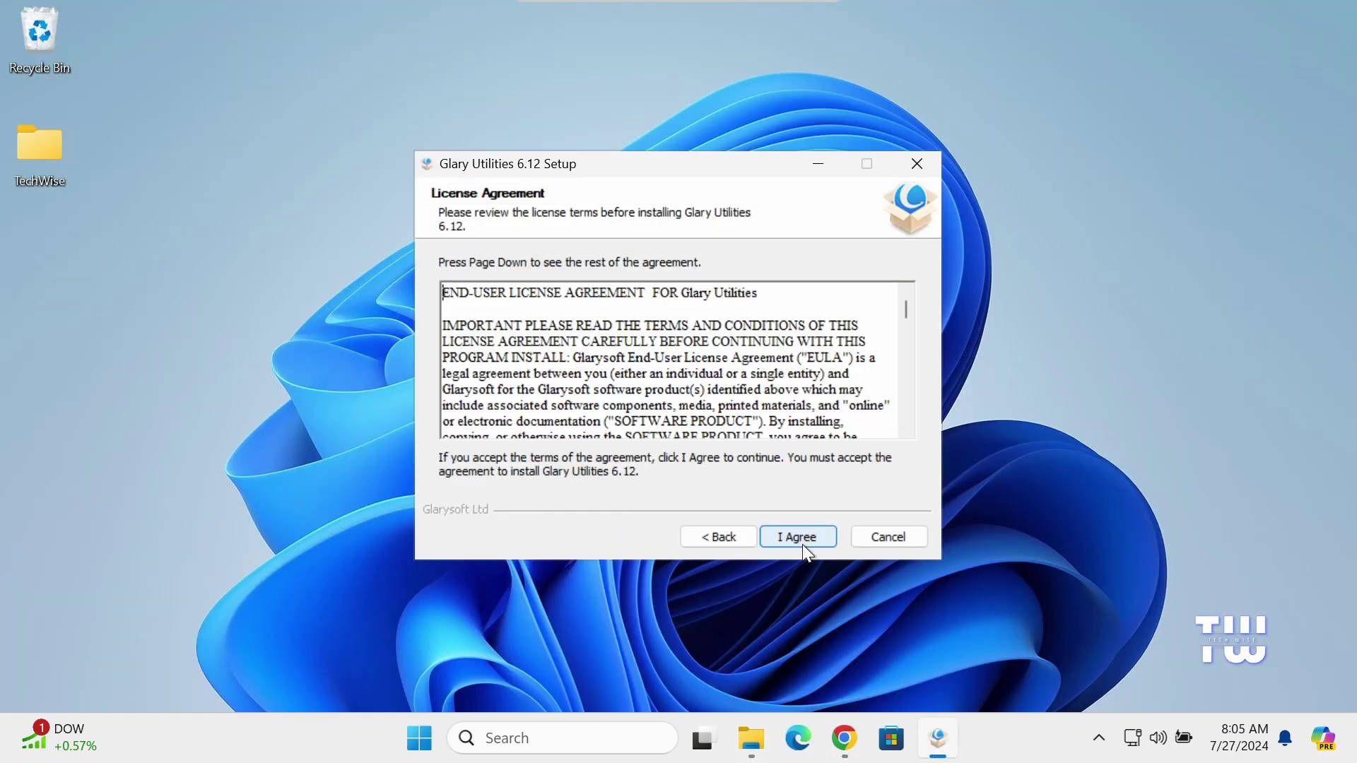
pyautogui.click(799, 538)
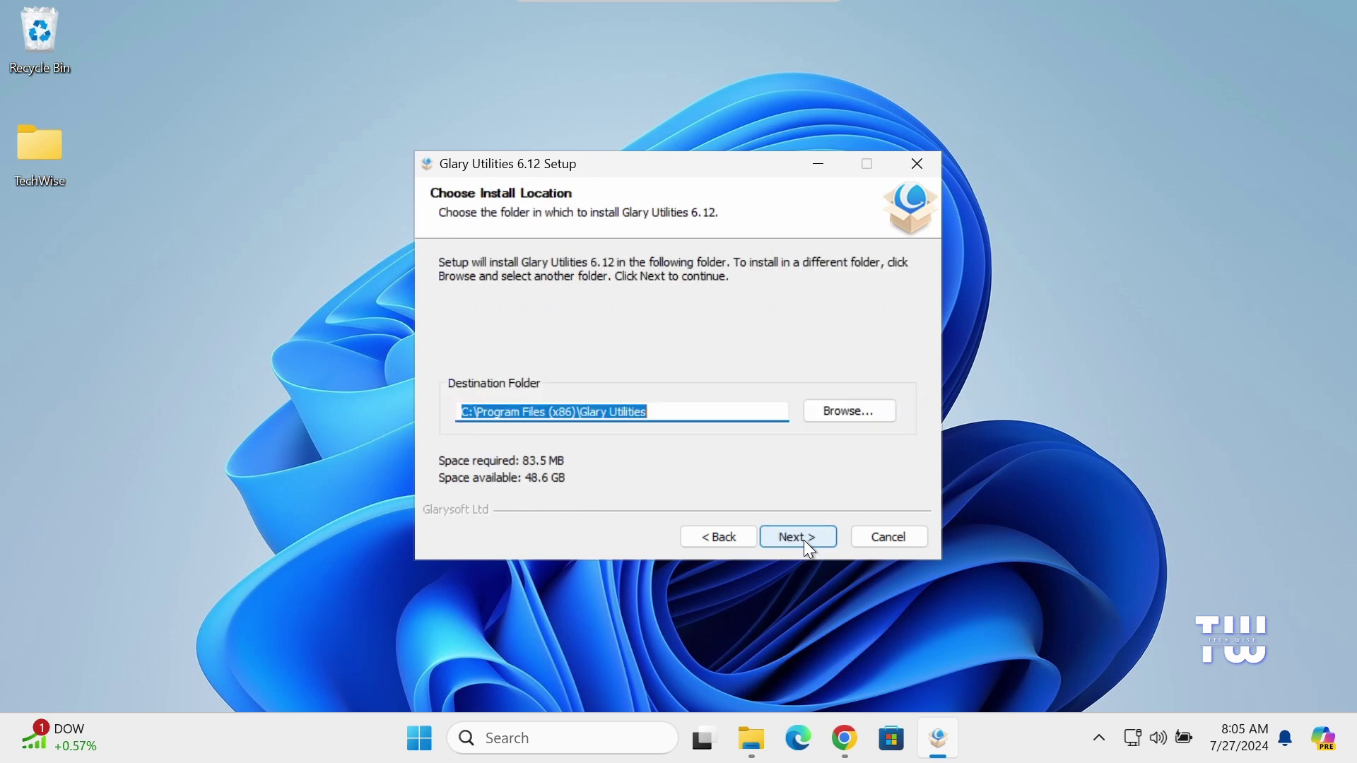
pyautogui.click(803, 540)
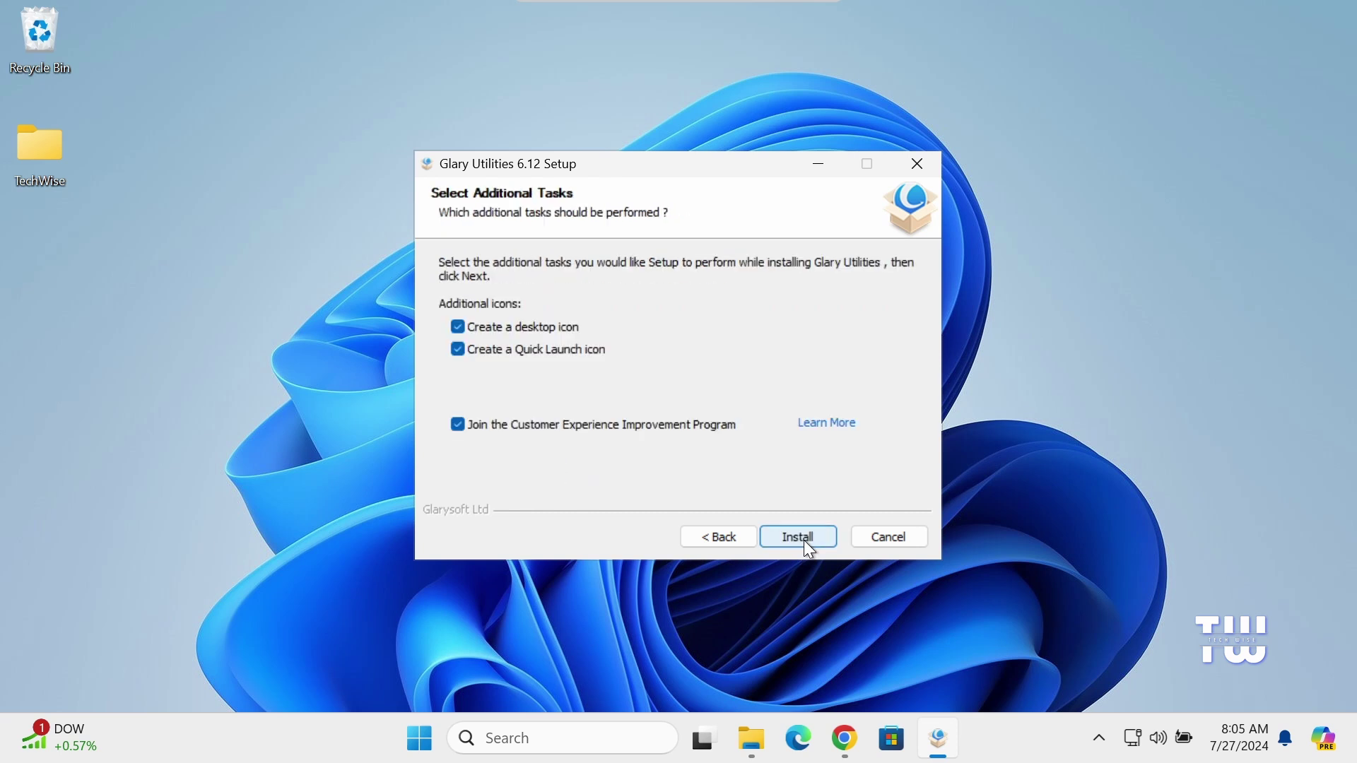
pyautogui.click(459, 425)
pyautogui.click(800, 537)
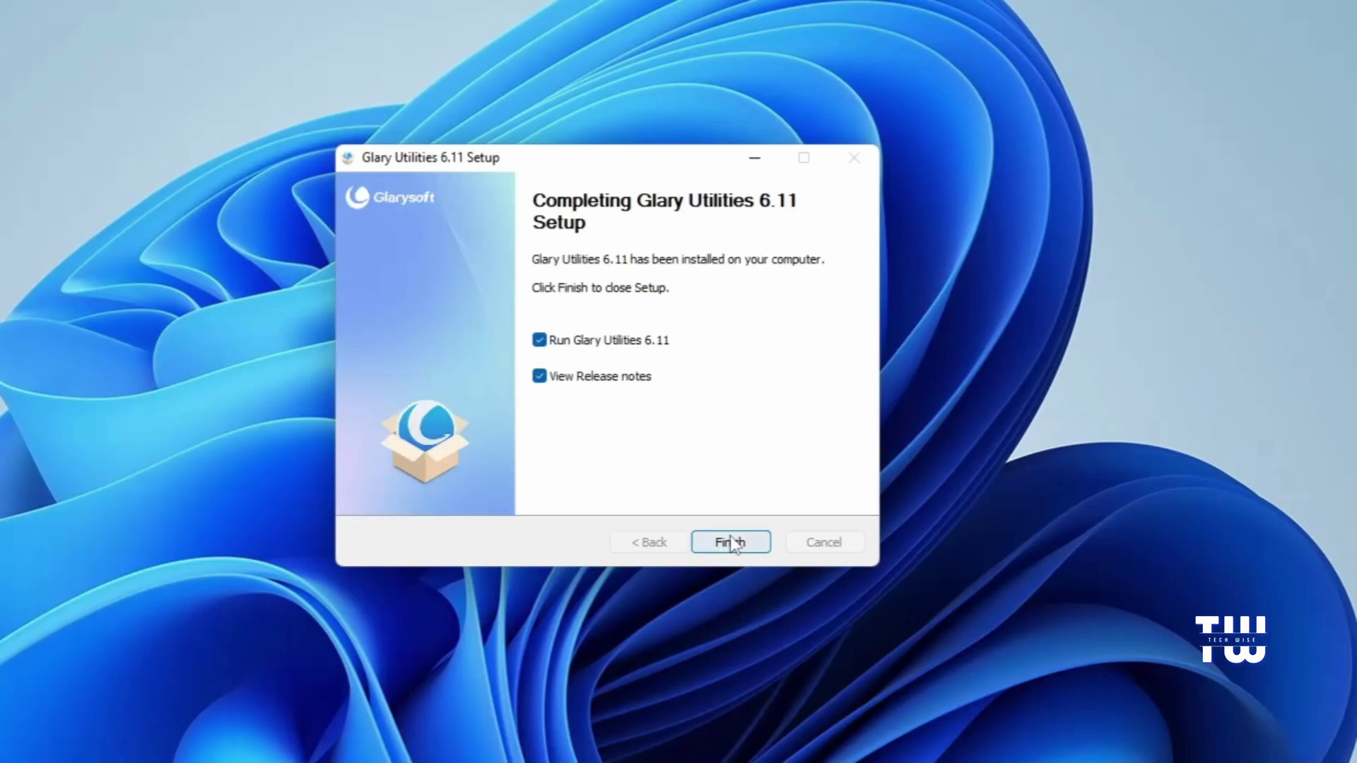
pyautogui.click(742, 544)
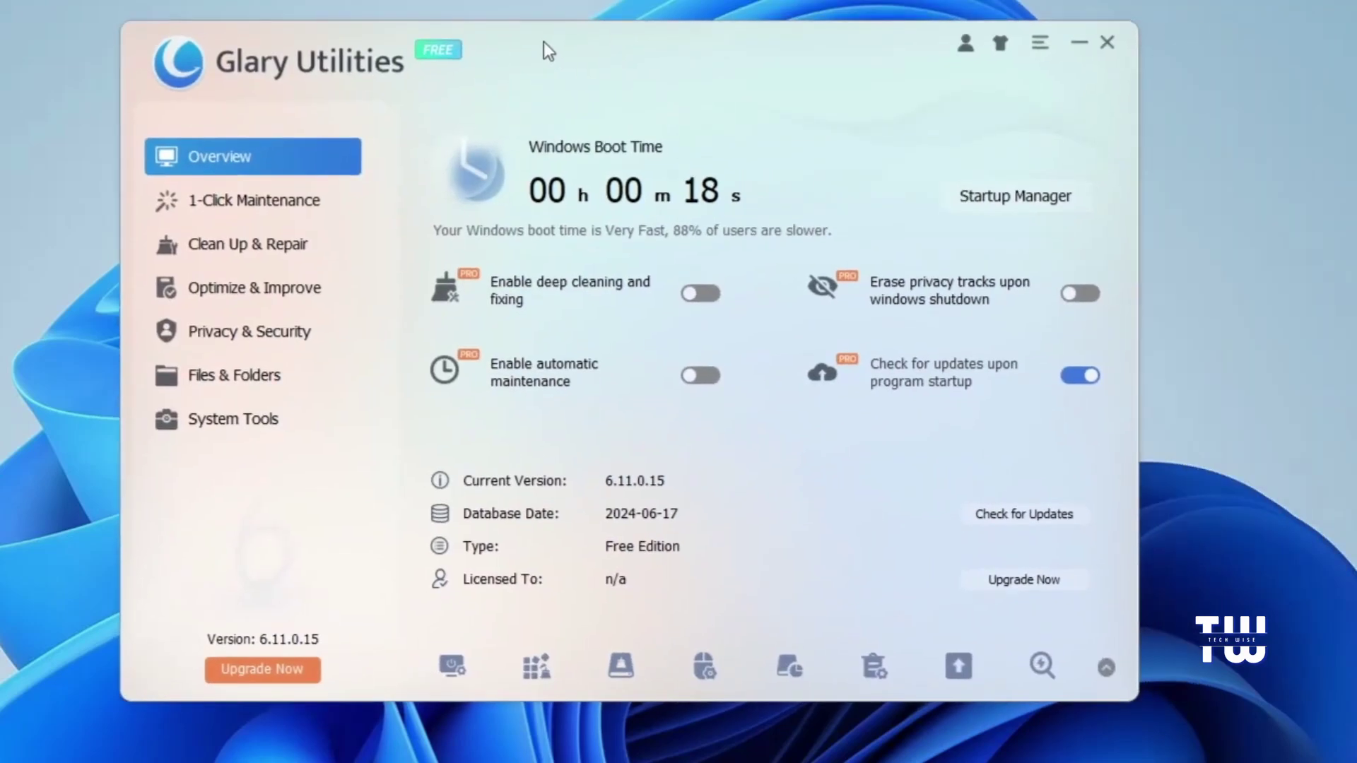
# - Drag the Glary Utilities window slightly to the left on the desktop
pyautogui.moveTo(543, 41); pyautogui.dragTo(517, 54)
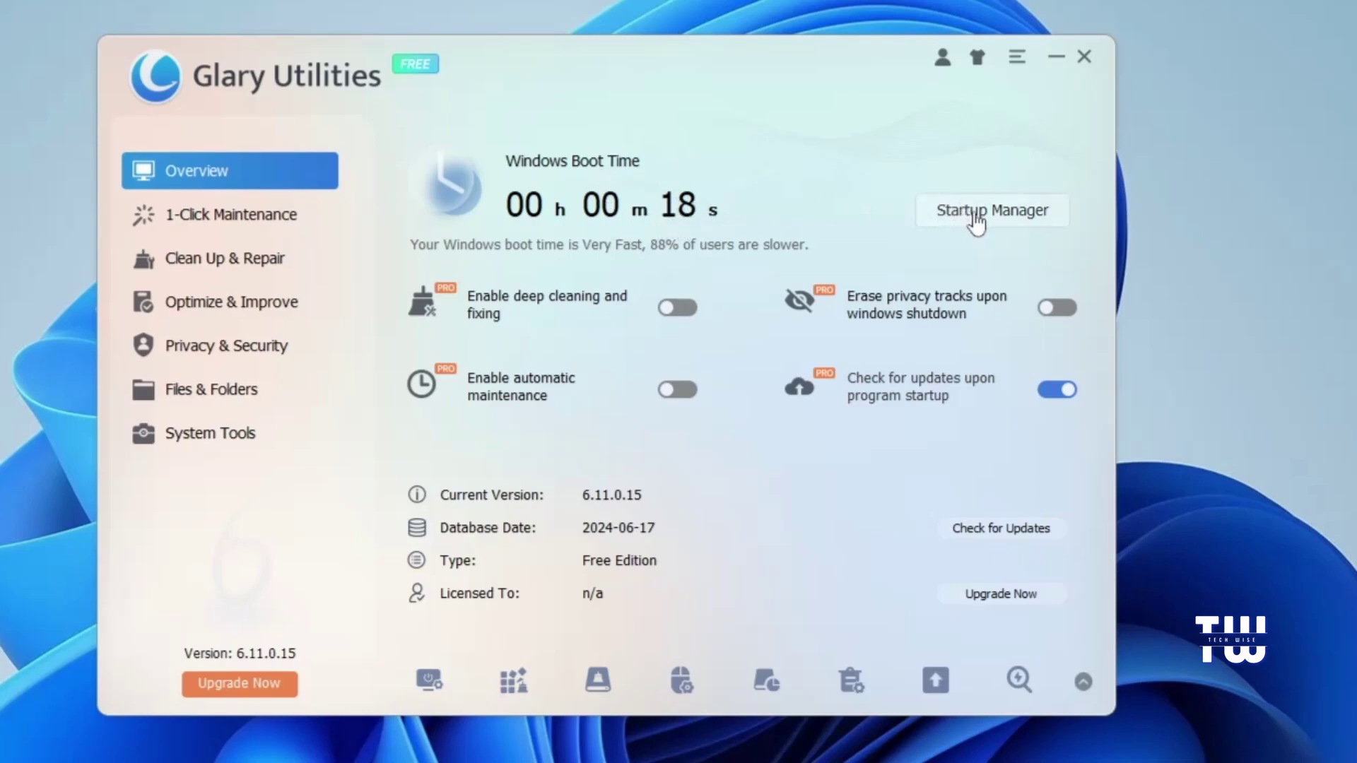
# - In Startup Manager, set both Google Drive entries, Microsoft Edge and Microsoft OneDrive to Disabled
pyautogui.click(976, 220)
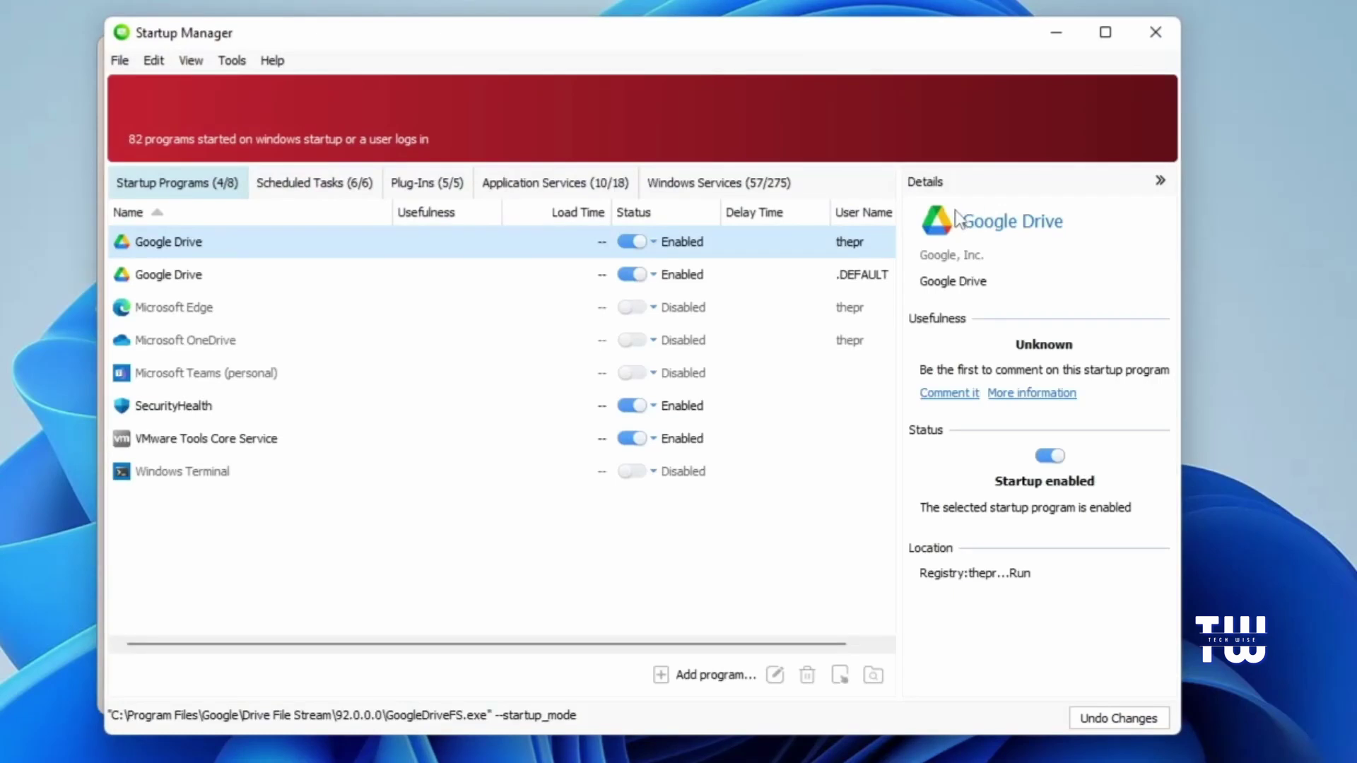
pyautogui.click(631, 307)
pyautogui.click(631, 340)
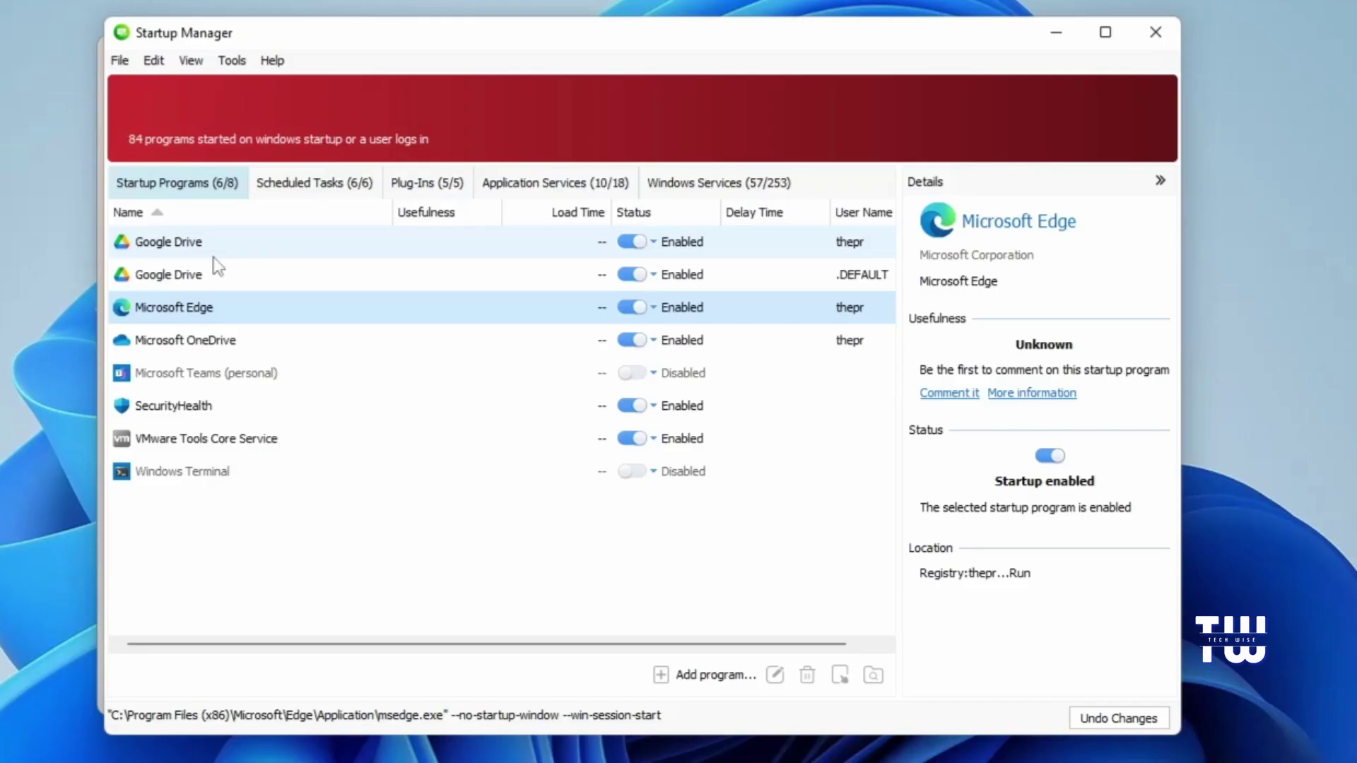
pyautogui.click(635, 244)
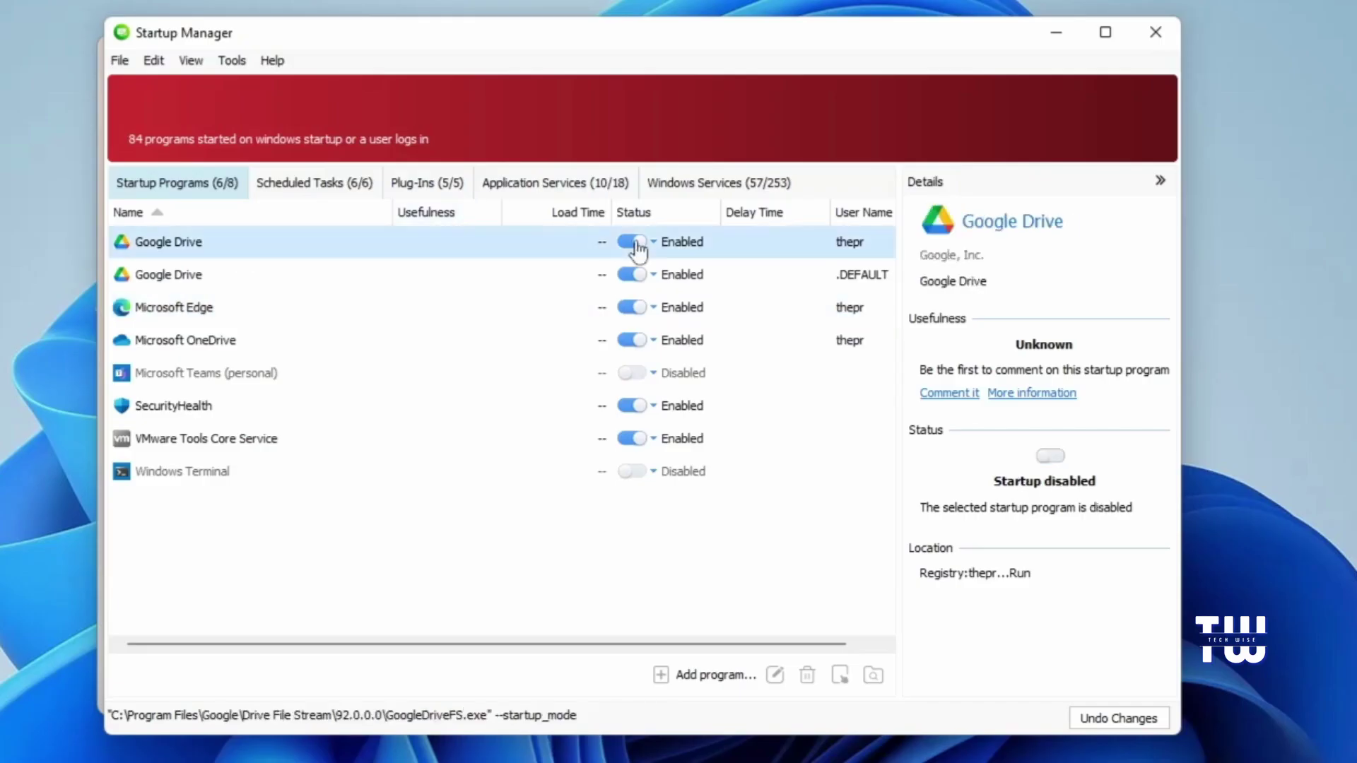
pyautogui.click(629, 275)
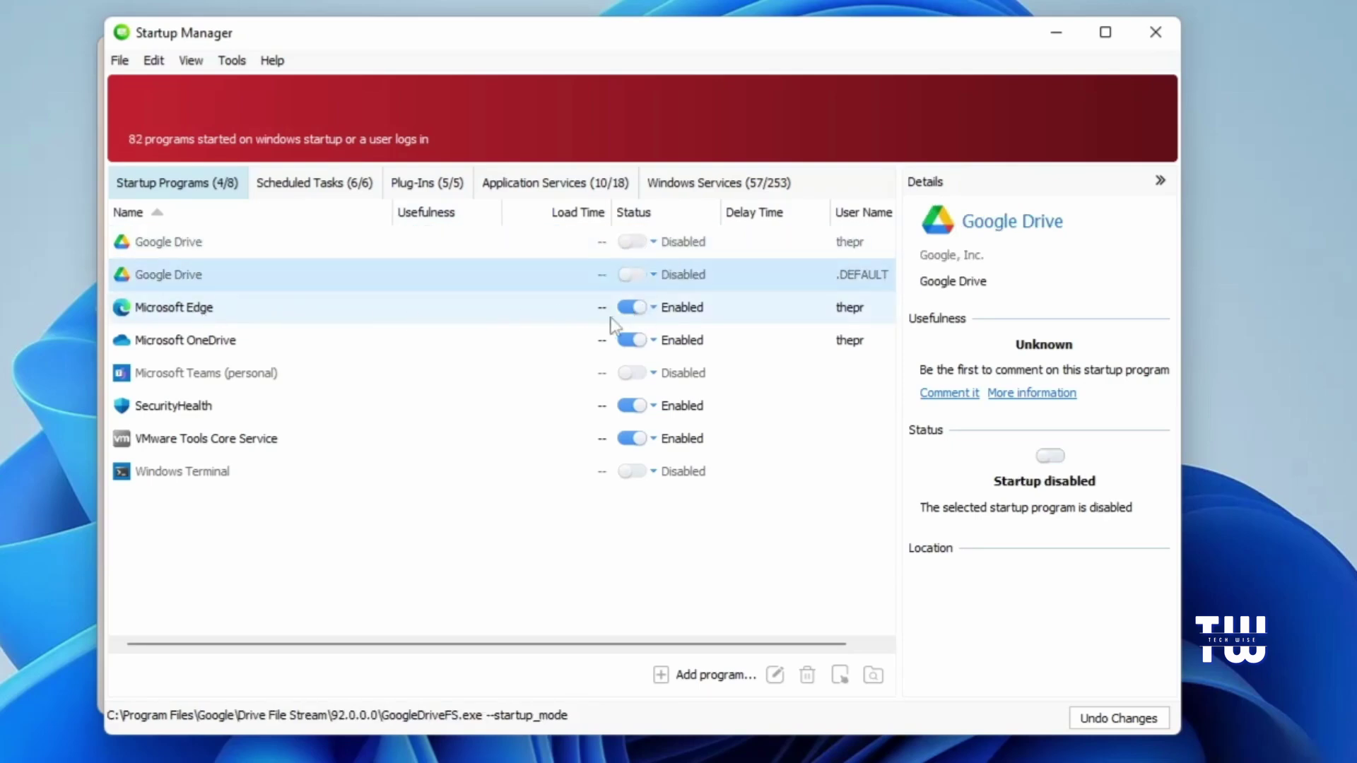
pyautogui.click(643, 318)
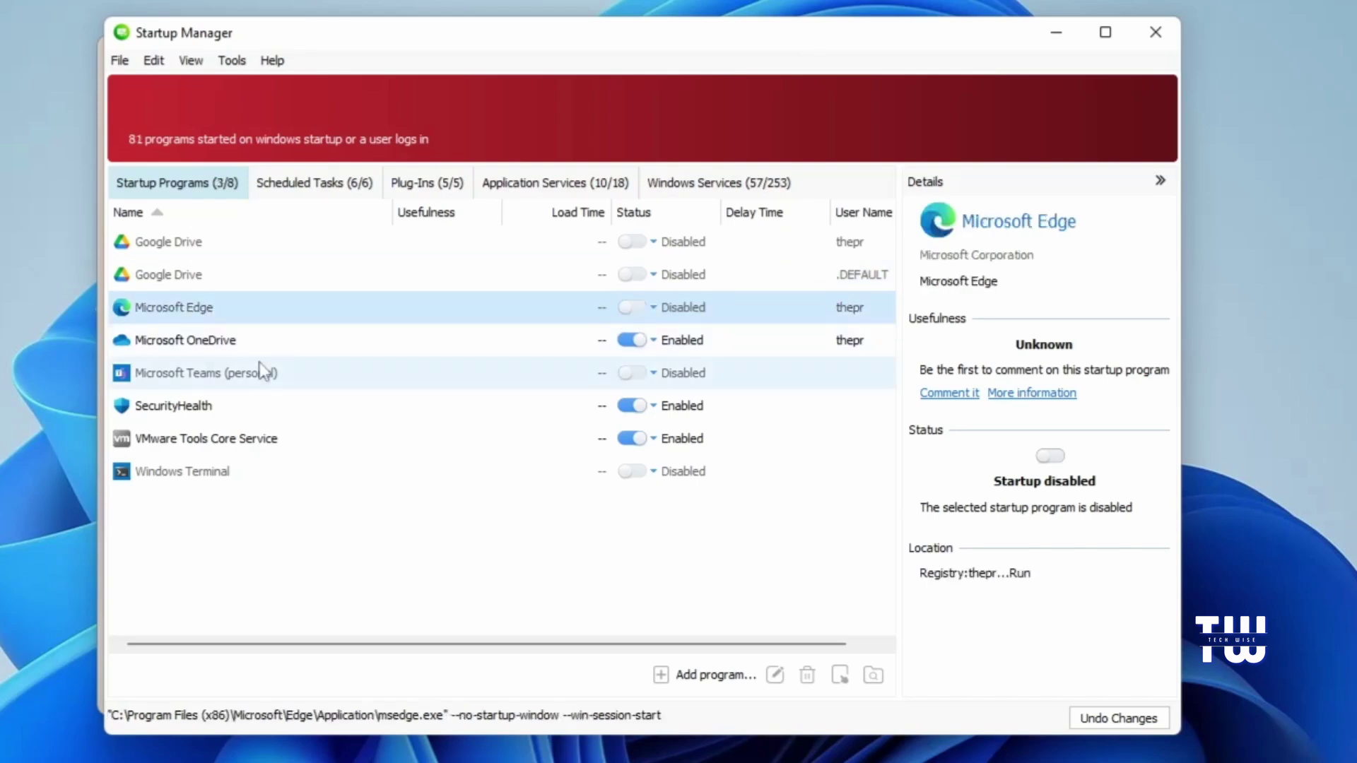
pyautogui.click(632, 341)
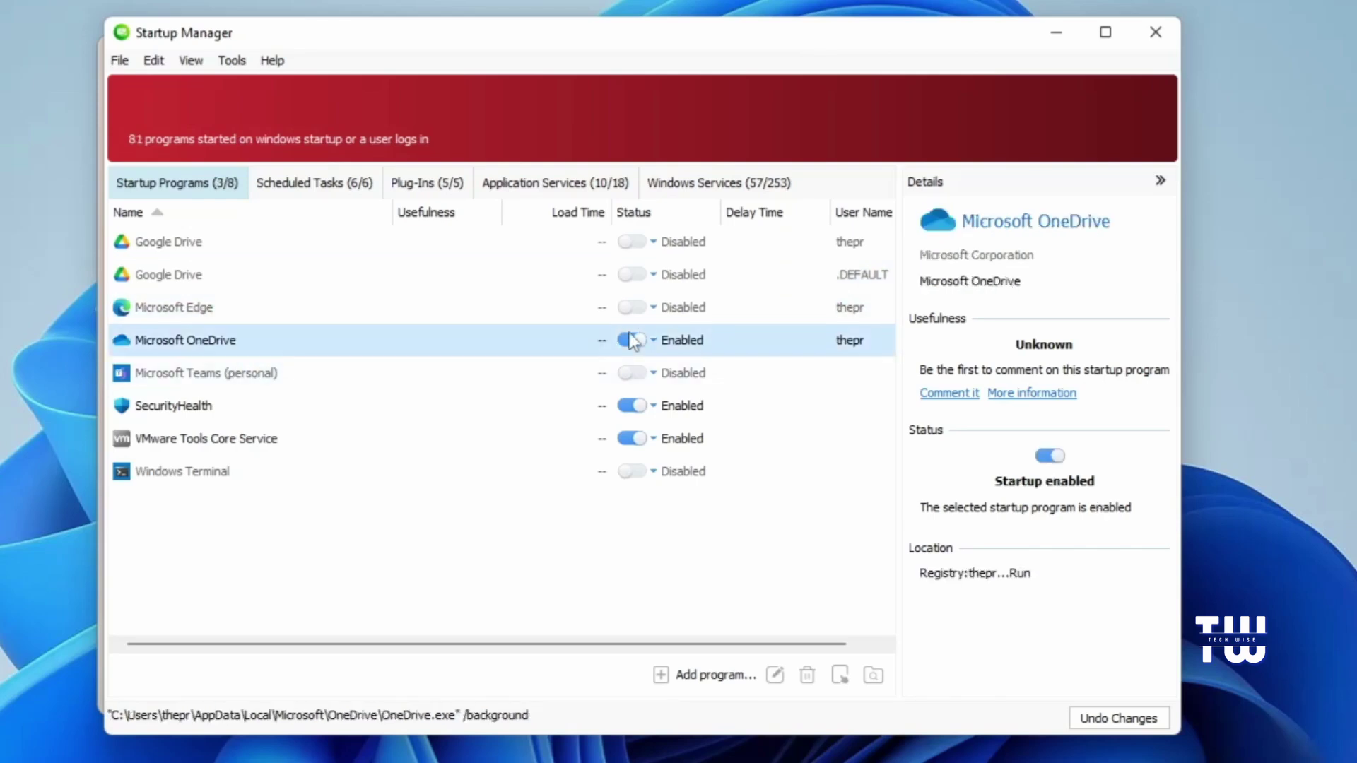
pyautogui.click(632, 341)
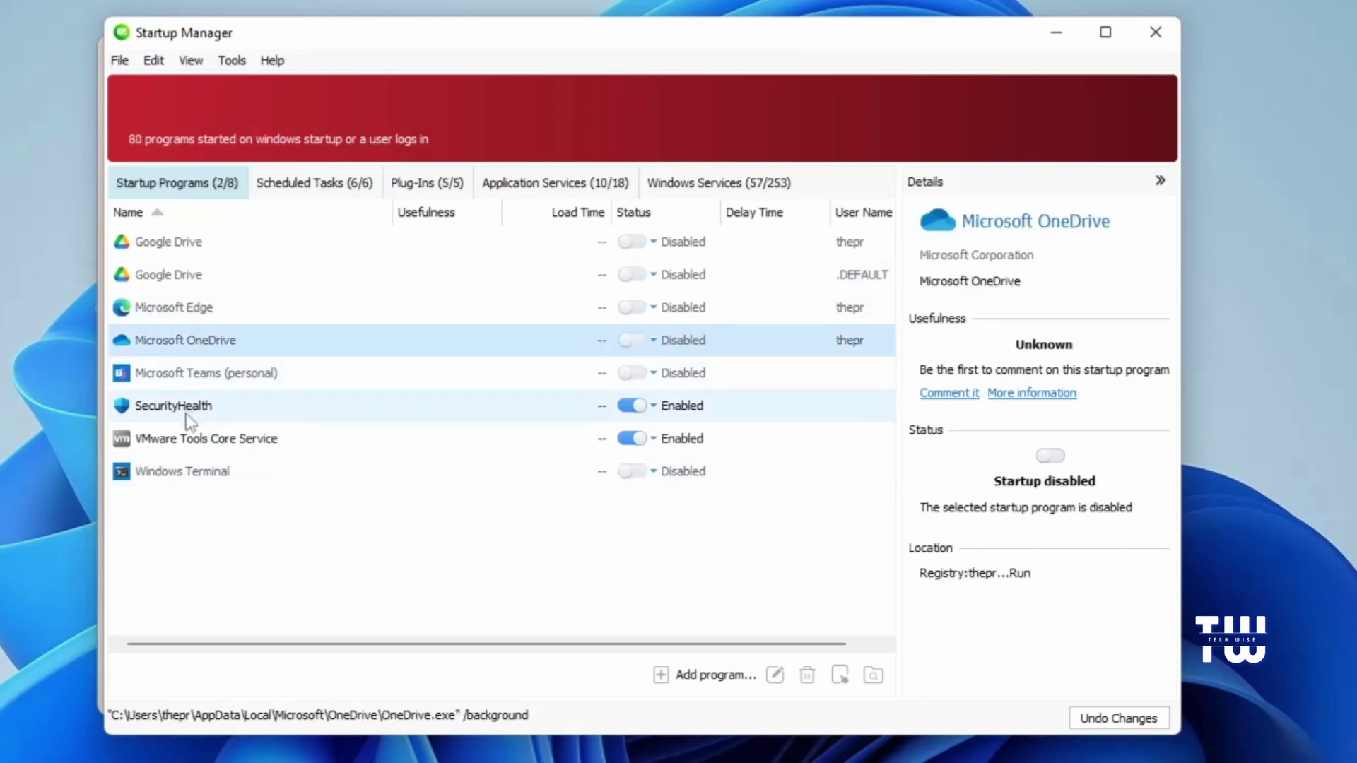
# - Disable the MicrosoftEdgeUpdateTaskMachineCore scheduled task and the Microsoft OneDrive Shell Extension plug-in
pyautogui.click(343, 192)
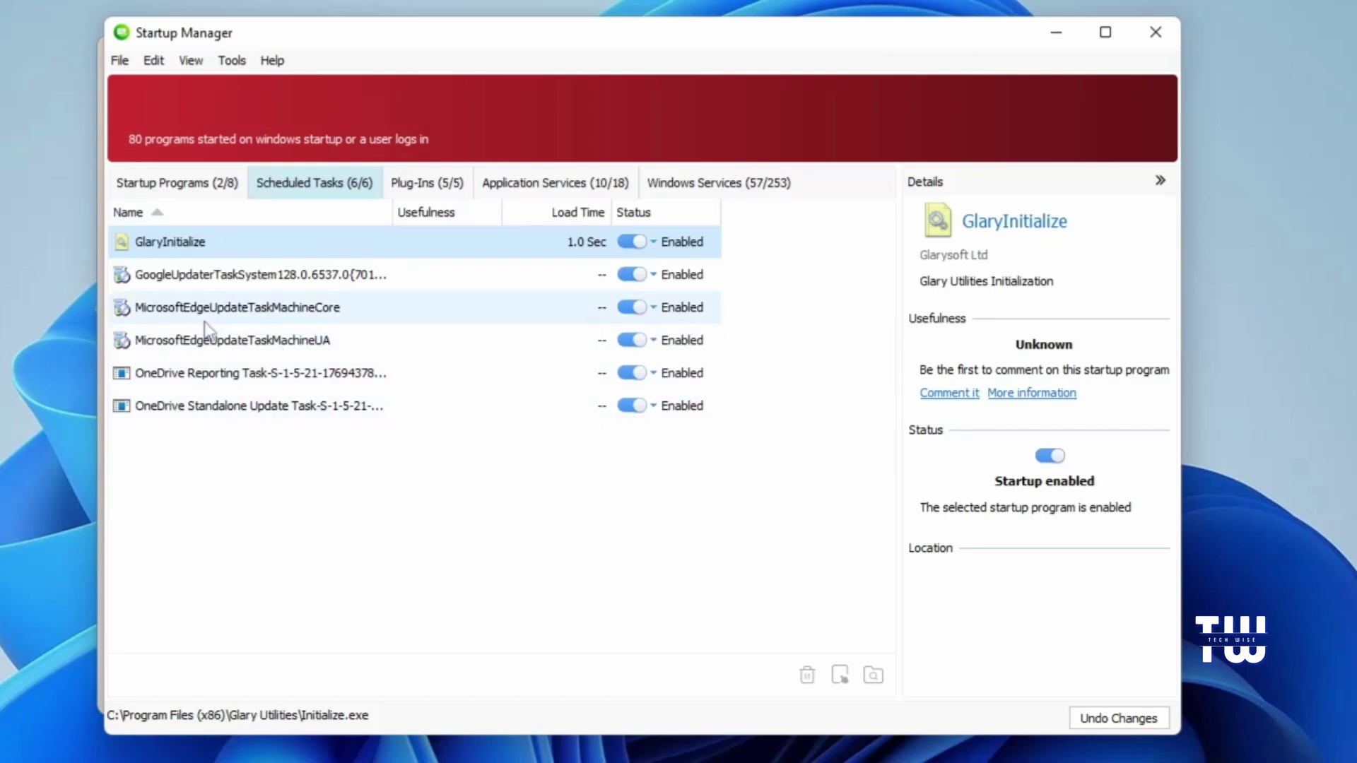
pyautogui.click(636, 309)
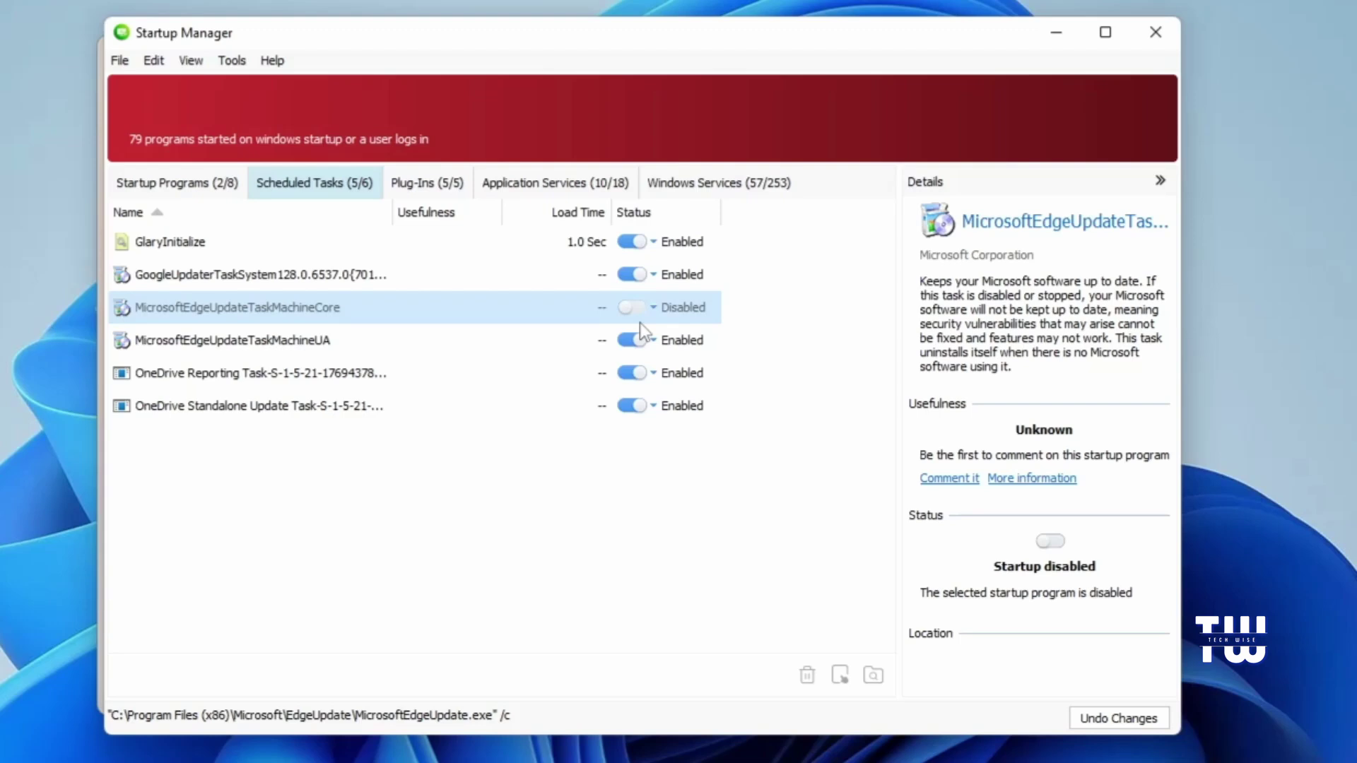
pyautogui.hotkey('ctrl', 'Tab')
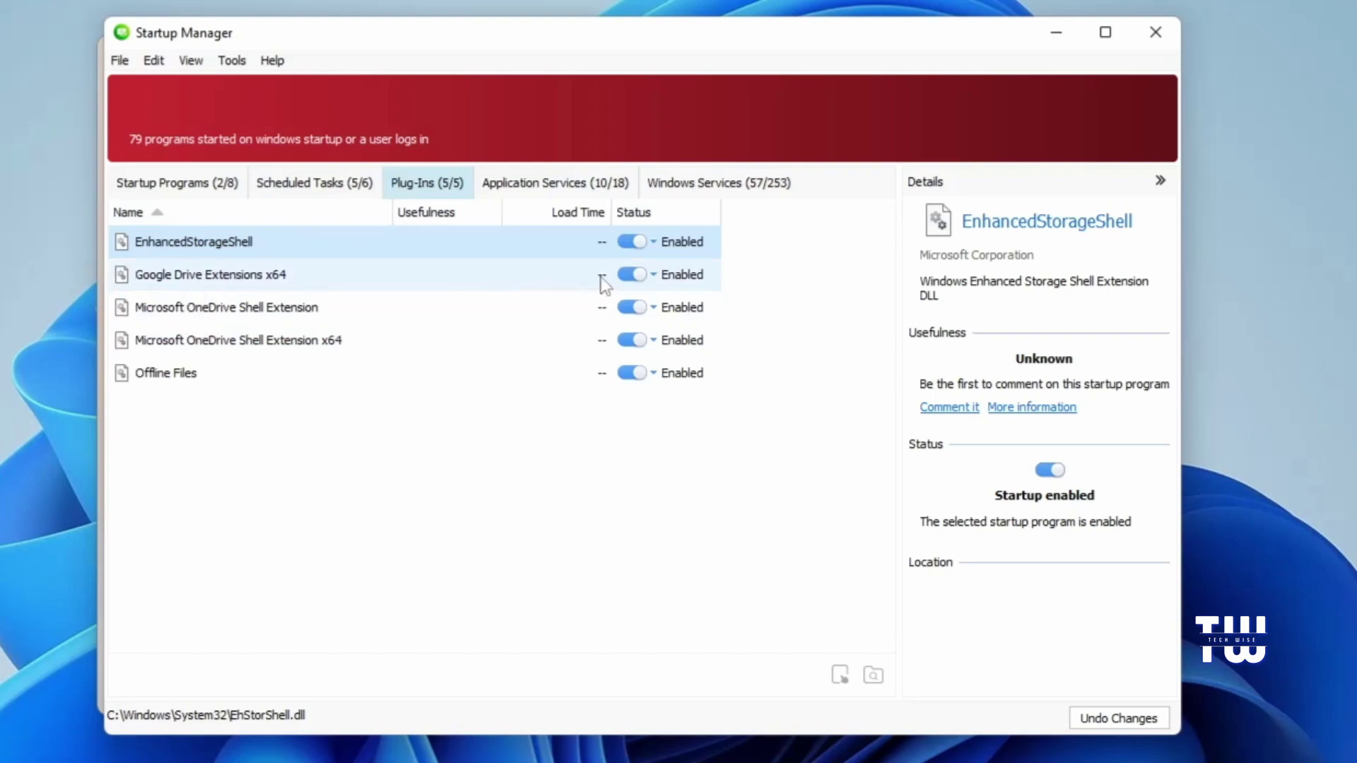
pyautogui.click(631, 309)
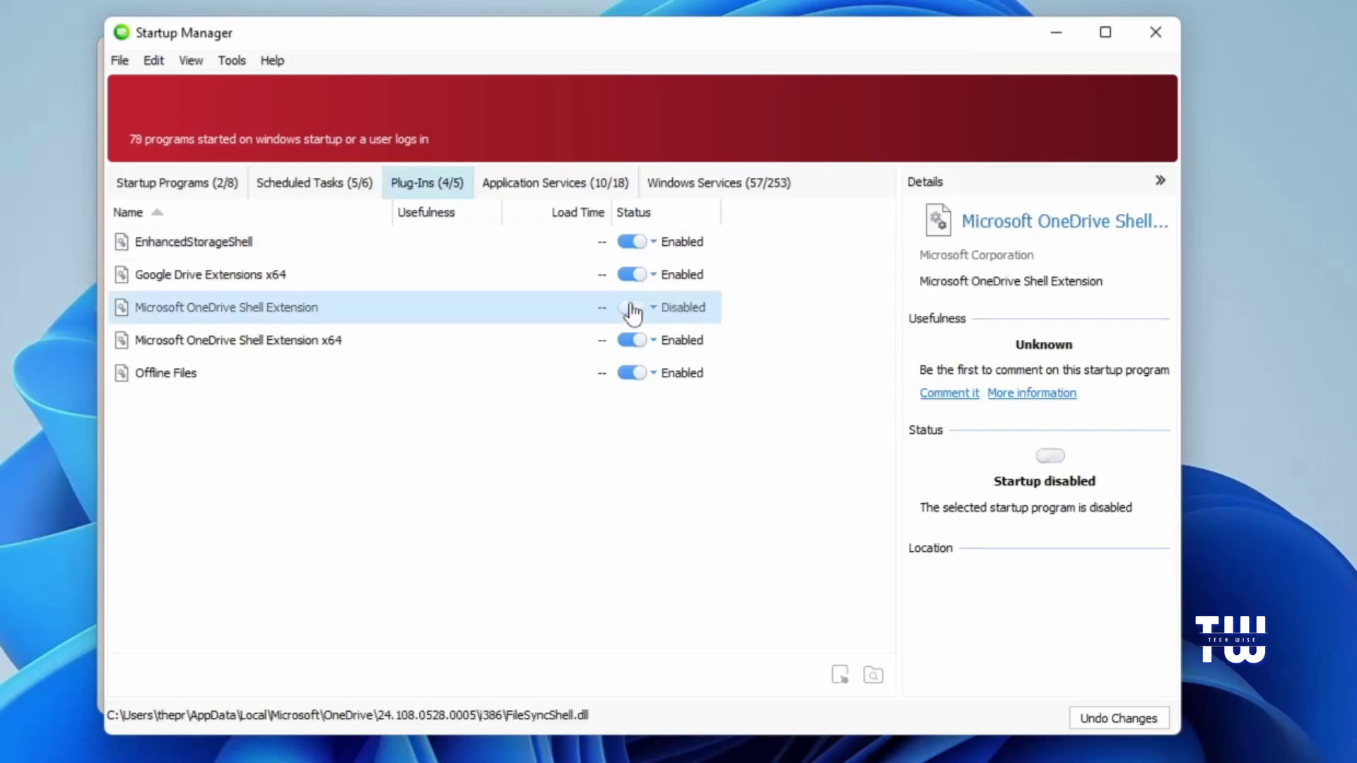
pyautogui.click(519, 183)
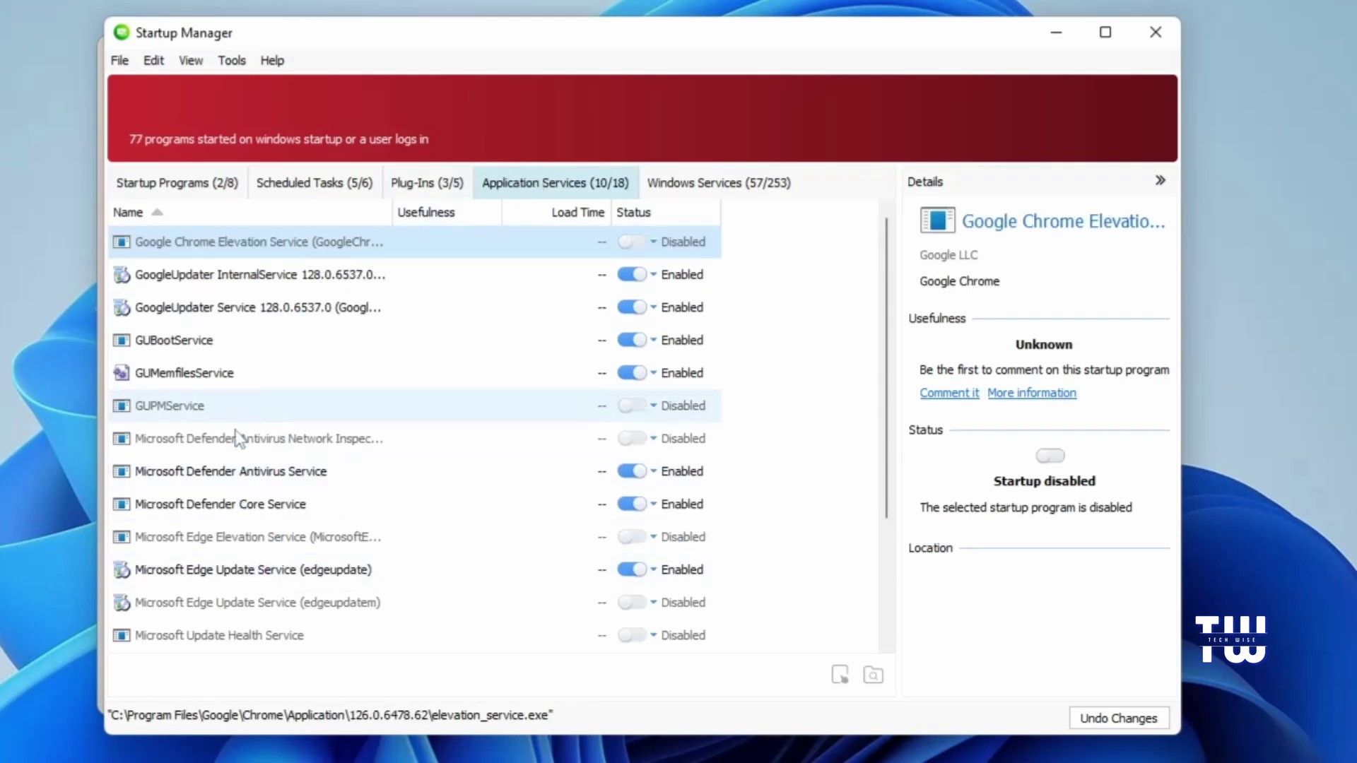
# - Under Windows Services, disable the Background Intelligent Transfer Service at startup
pyautogui.click(672, 193)
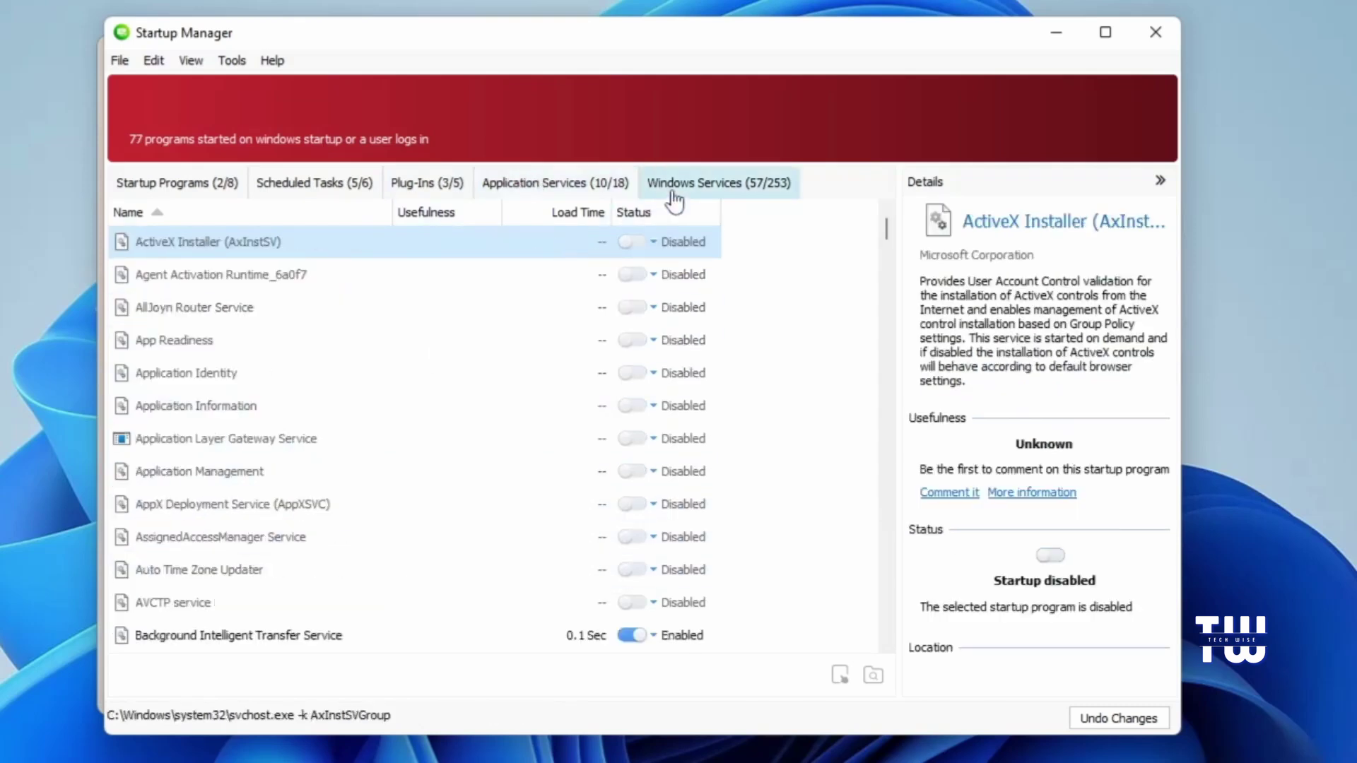
pyautogui.scroll(-2, 527, 415)
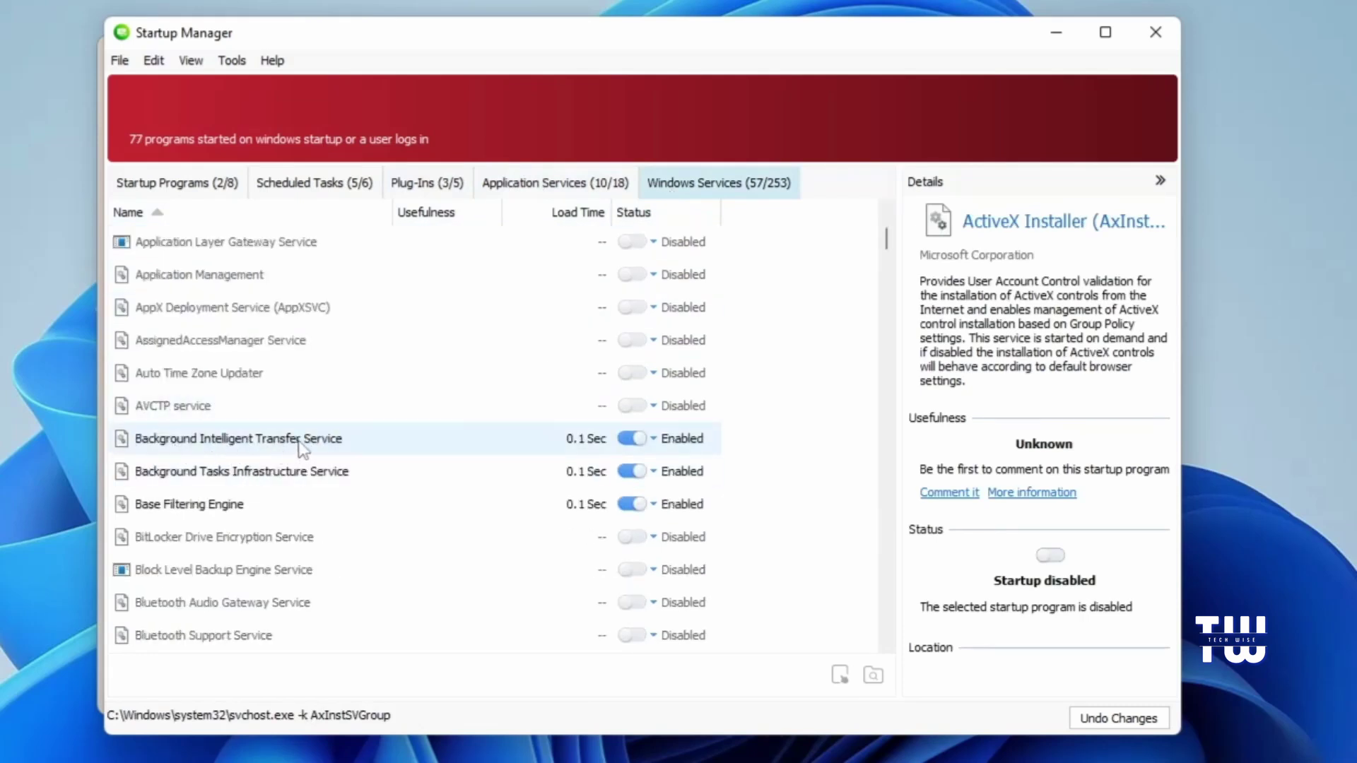
pyautogui.click(635, 441)
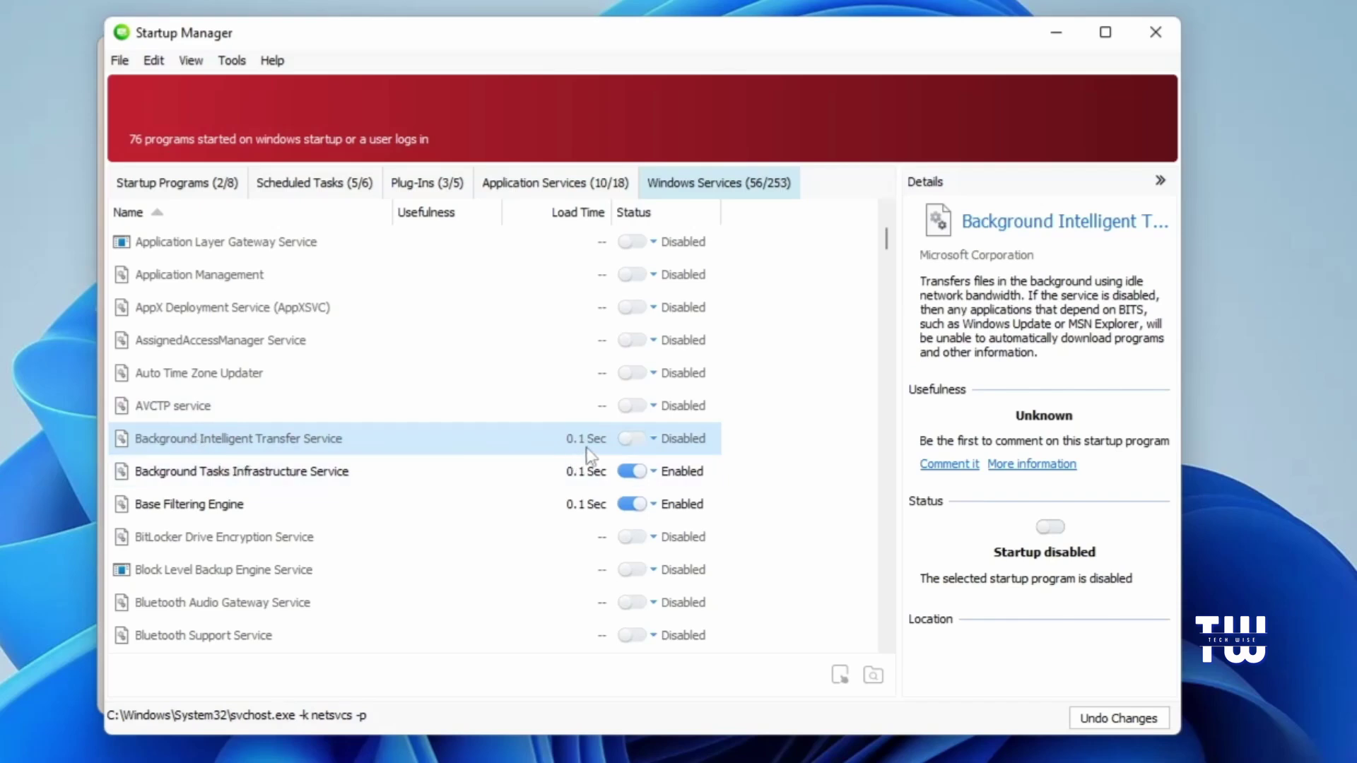
pyautogui.press('Down')
pyautogui.press('Down')
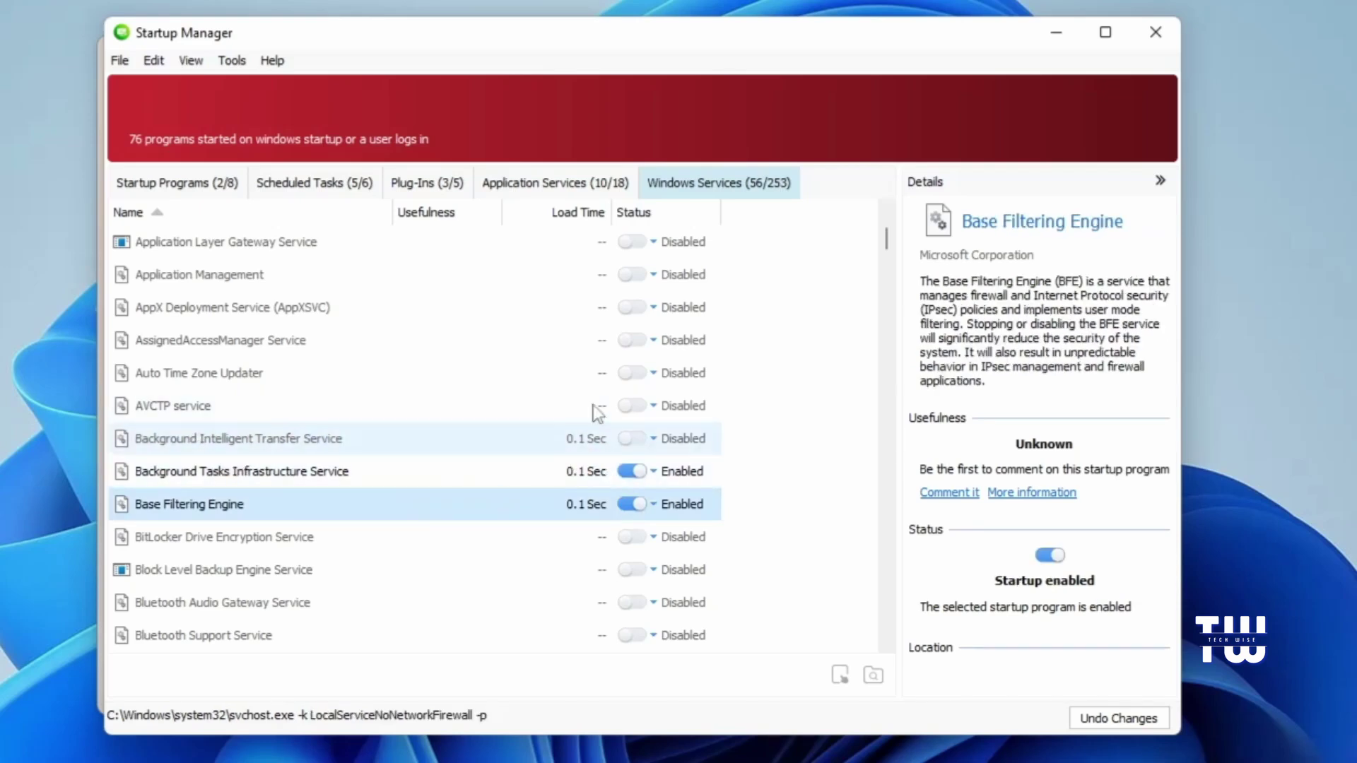
# - Run 1-Click Maintenance with Disk Repair and Tracks Eraser added, repairing 50 registry and 2 shortcut issues
pyautogui.click(1155, 33)
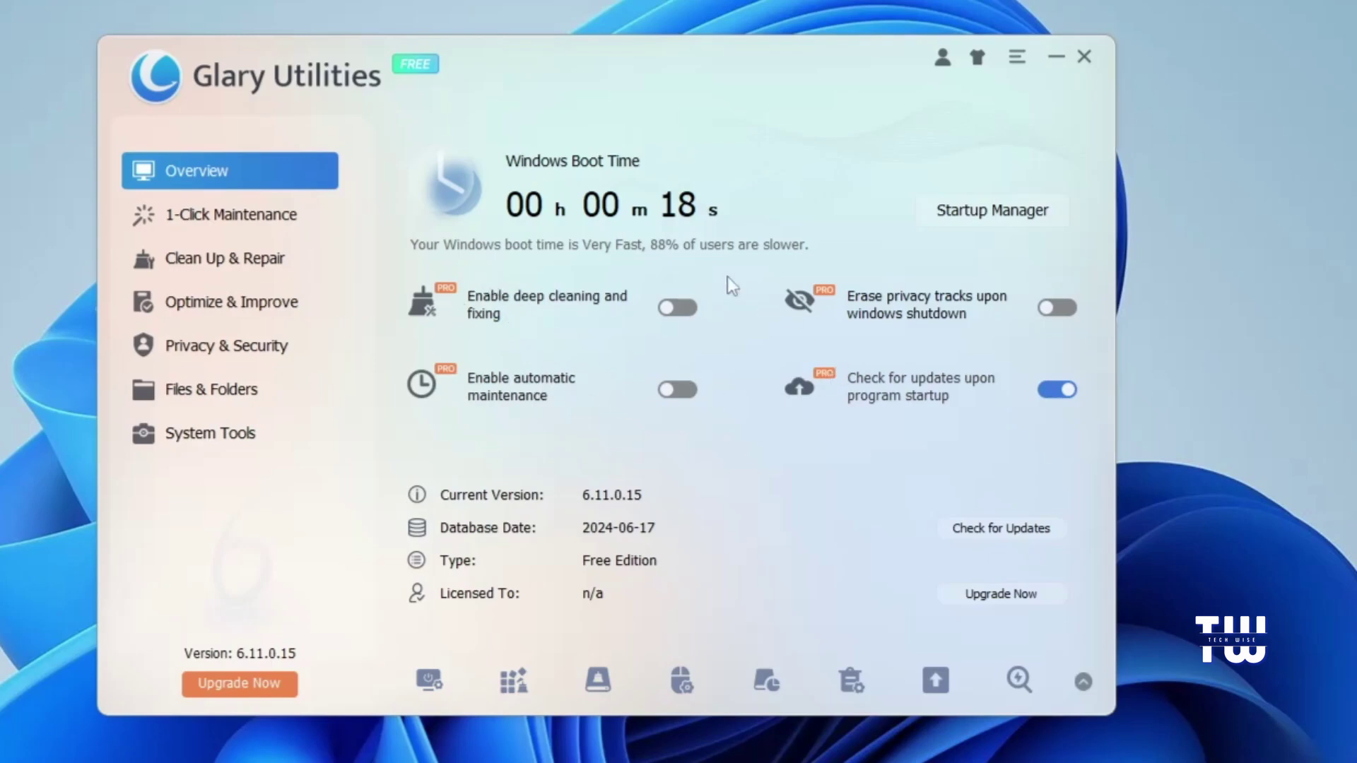
pyautogui.click(183, 219)
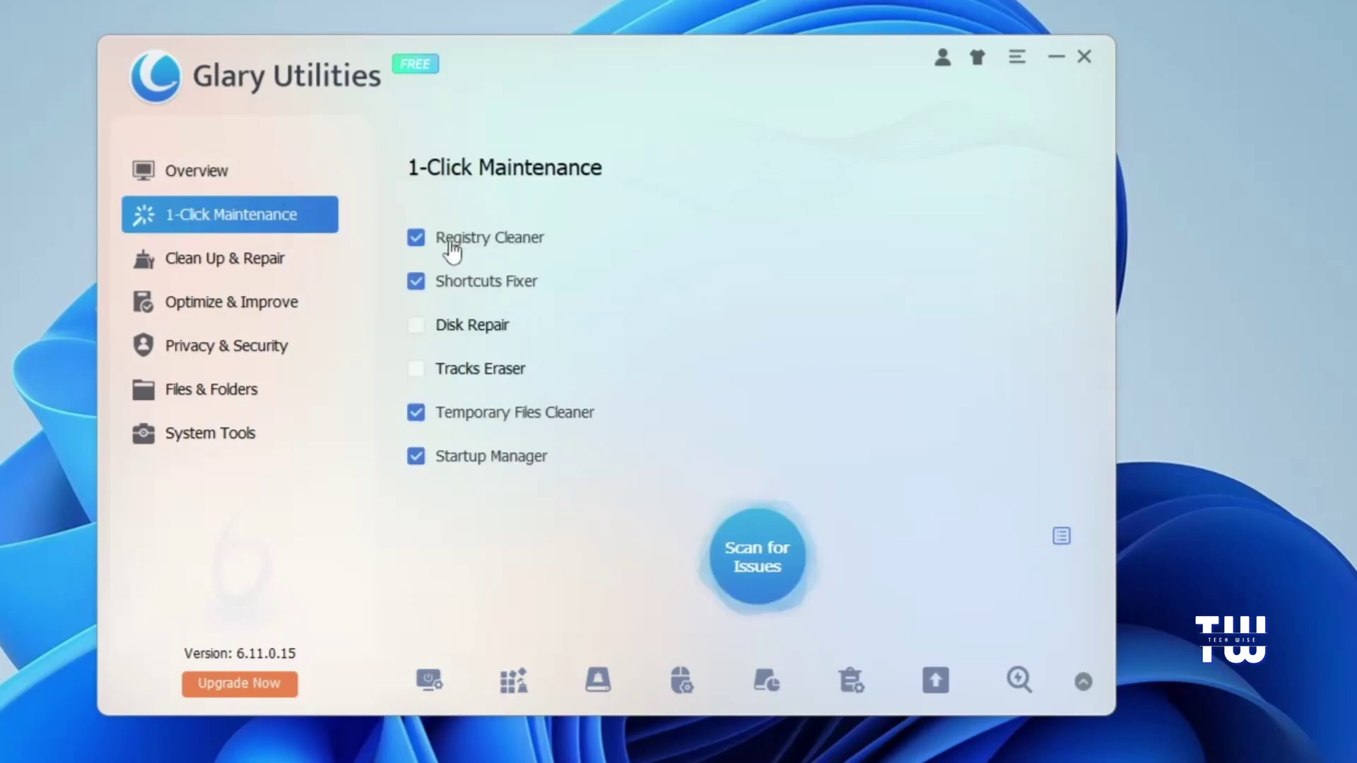
pyautogui.click(456, 332)
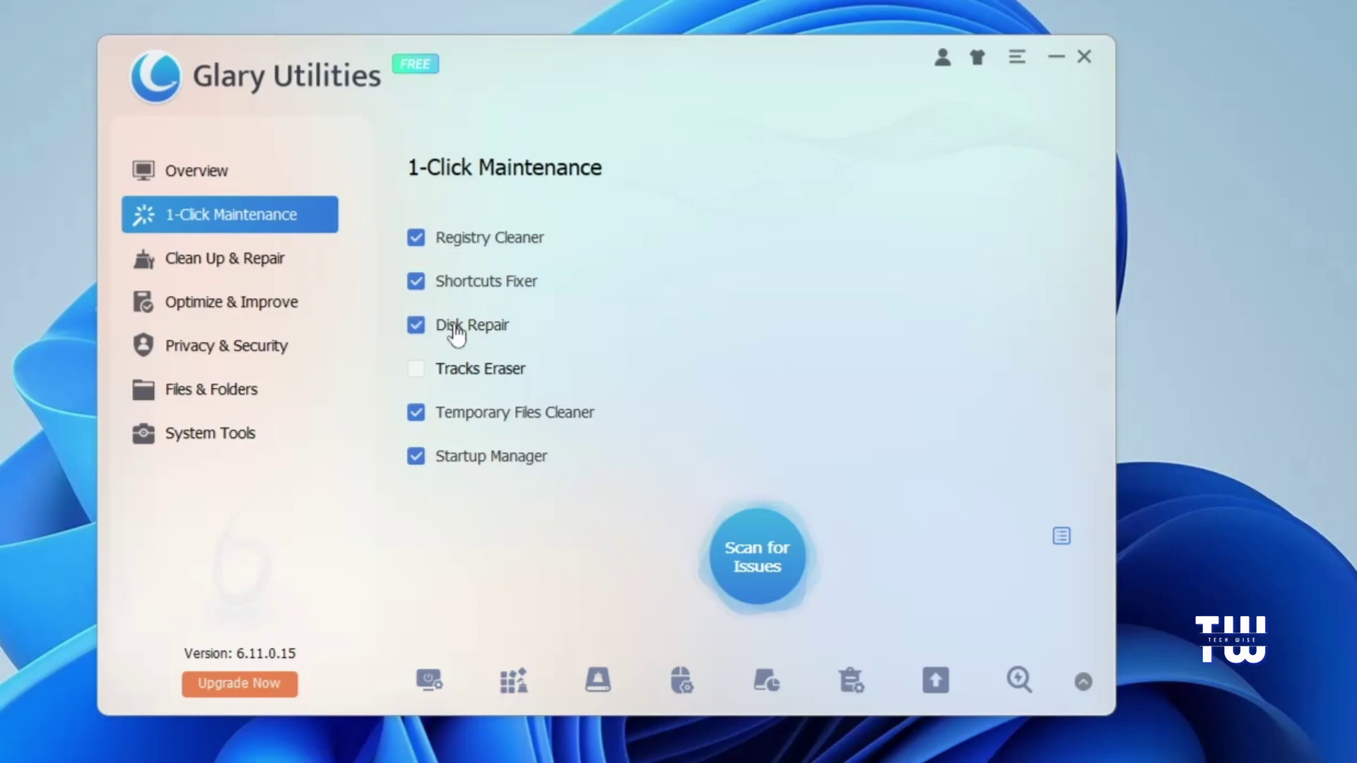
pyautogui.click(467, 378)
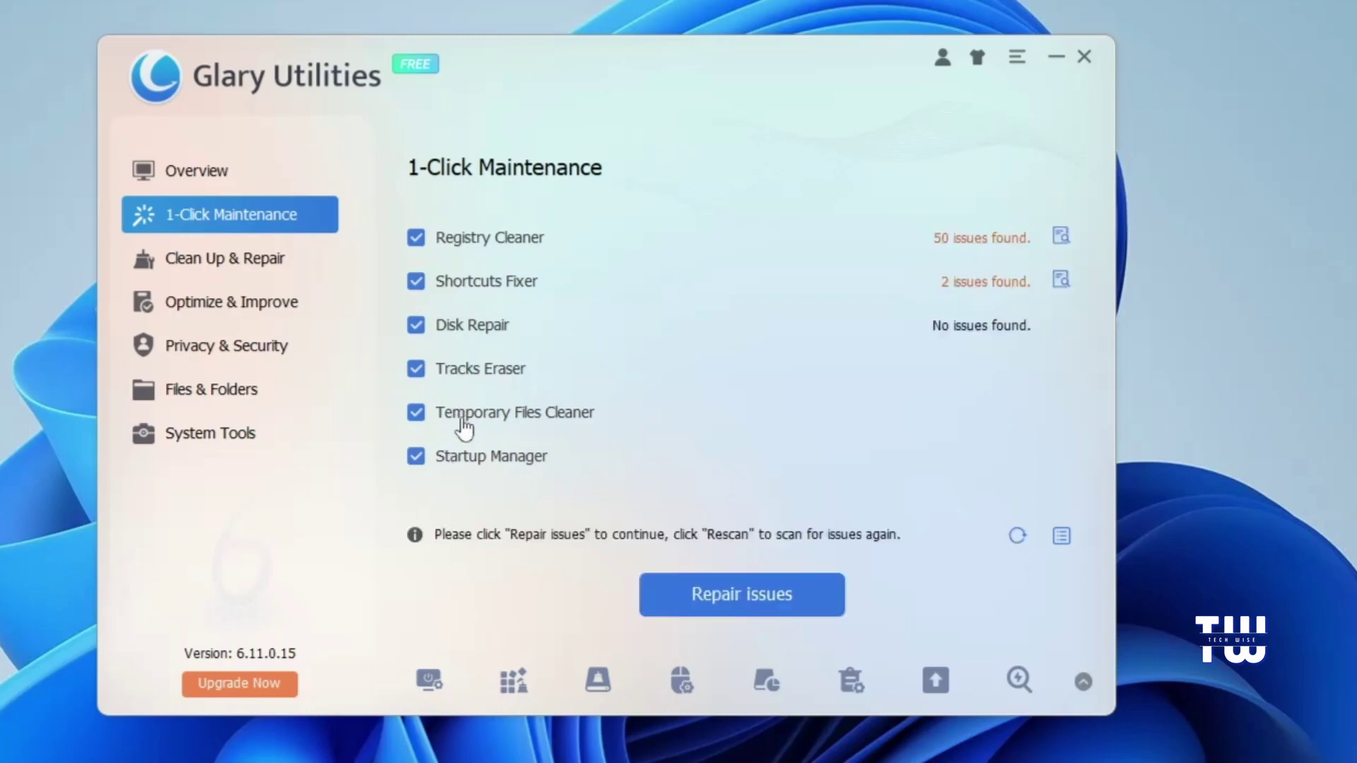
pyautogui.click(728, 589)
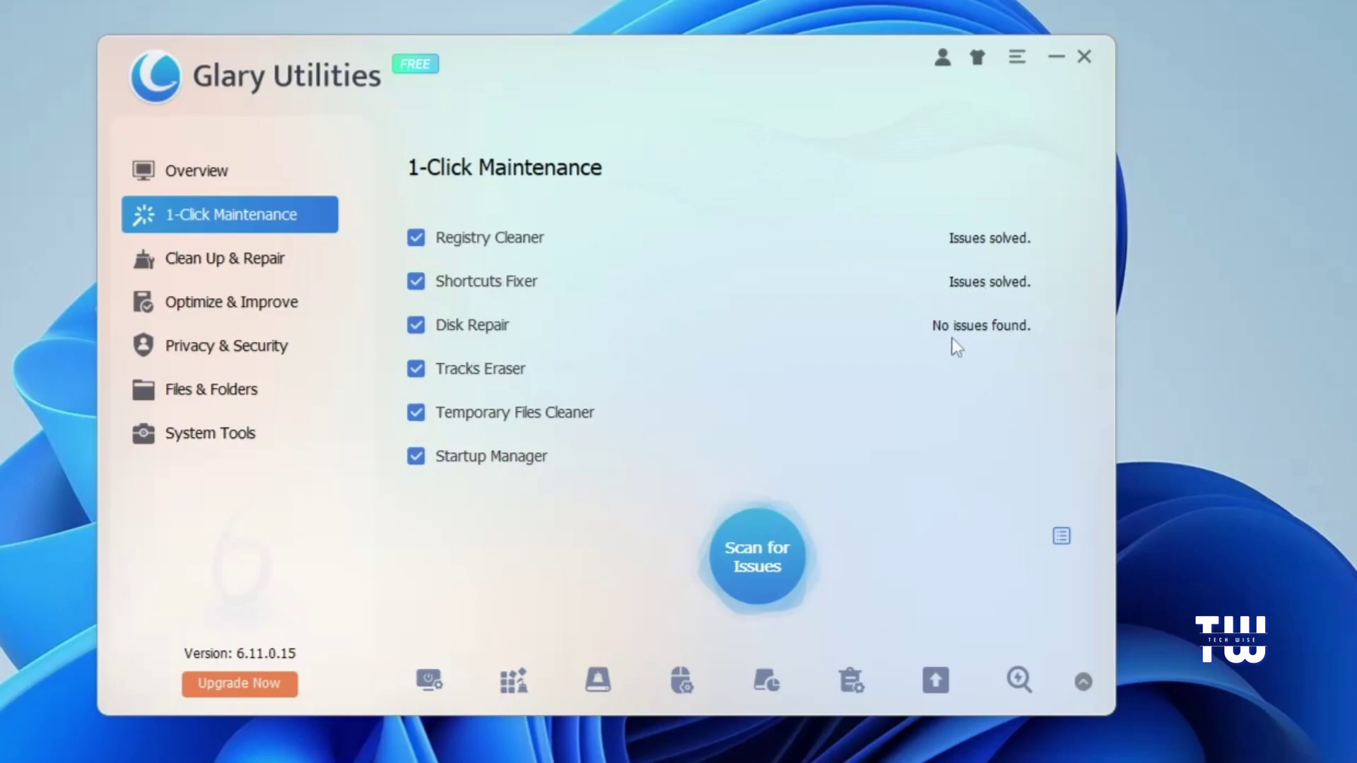
# - Show the Clean Up & Repair page listing Disk Cleanup, Registry Repair and Uninstall Manager
pyautogui.click(244, 269)
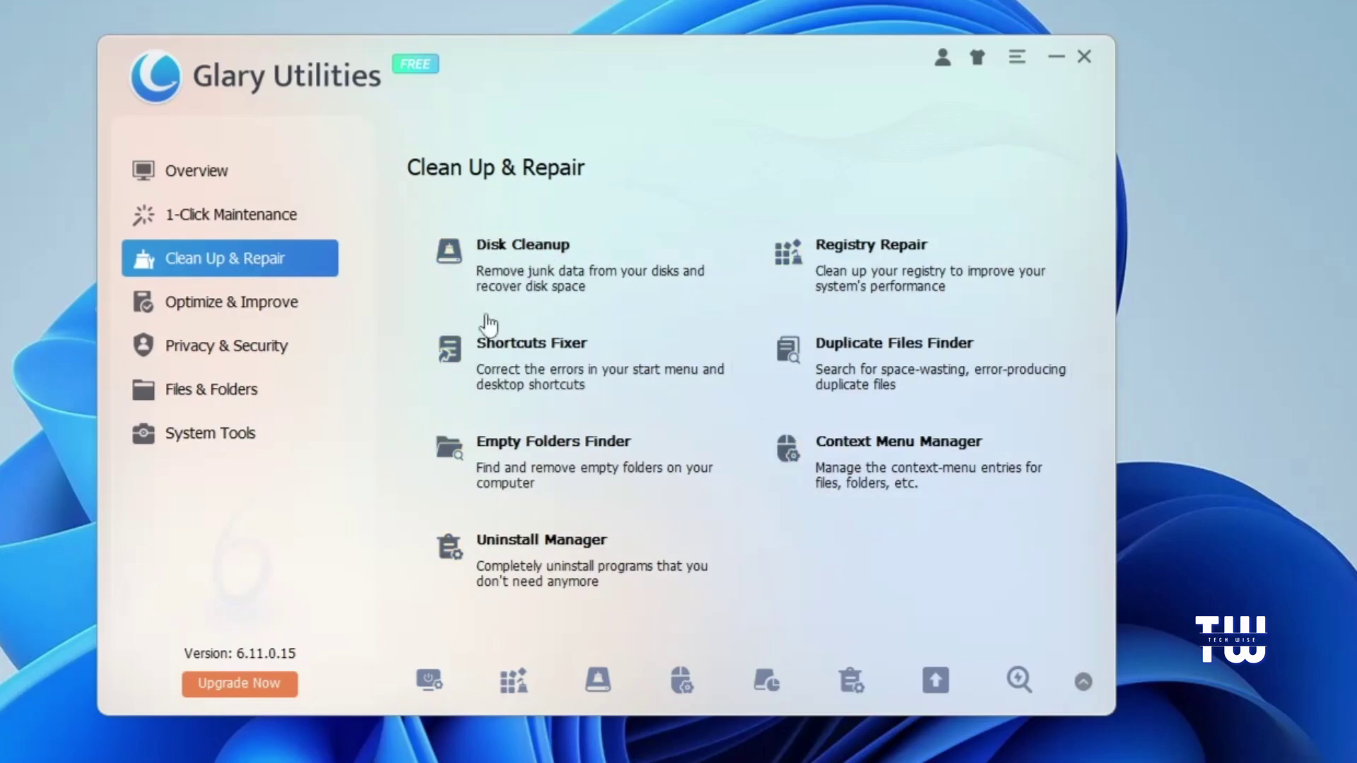
# - Scan with Disk Cleanup and clean the 343.01 MB of junk files found
pyautogui.click(550, 266)
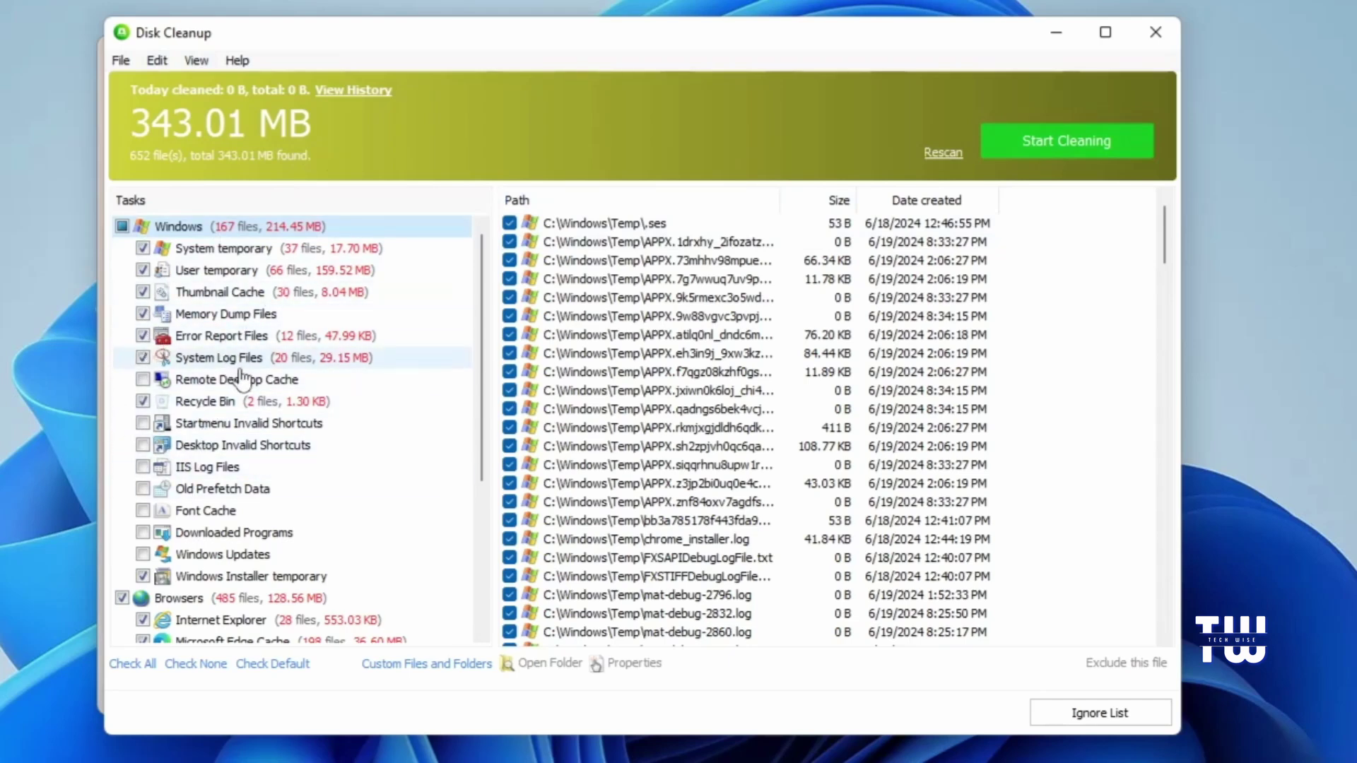
pyautogui.scroll(-1, 240, 379)
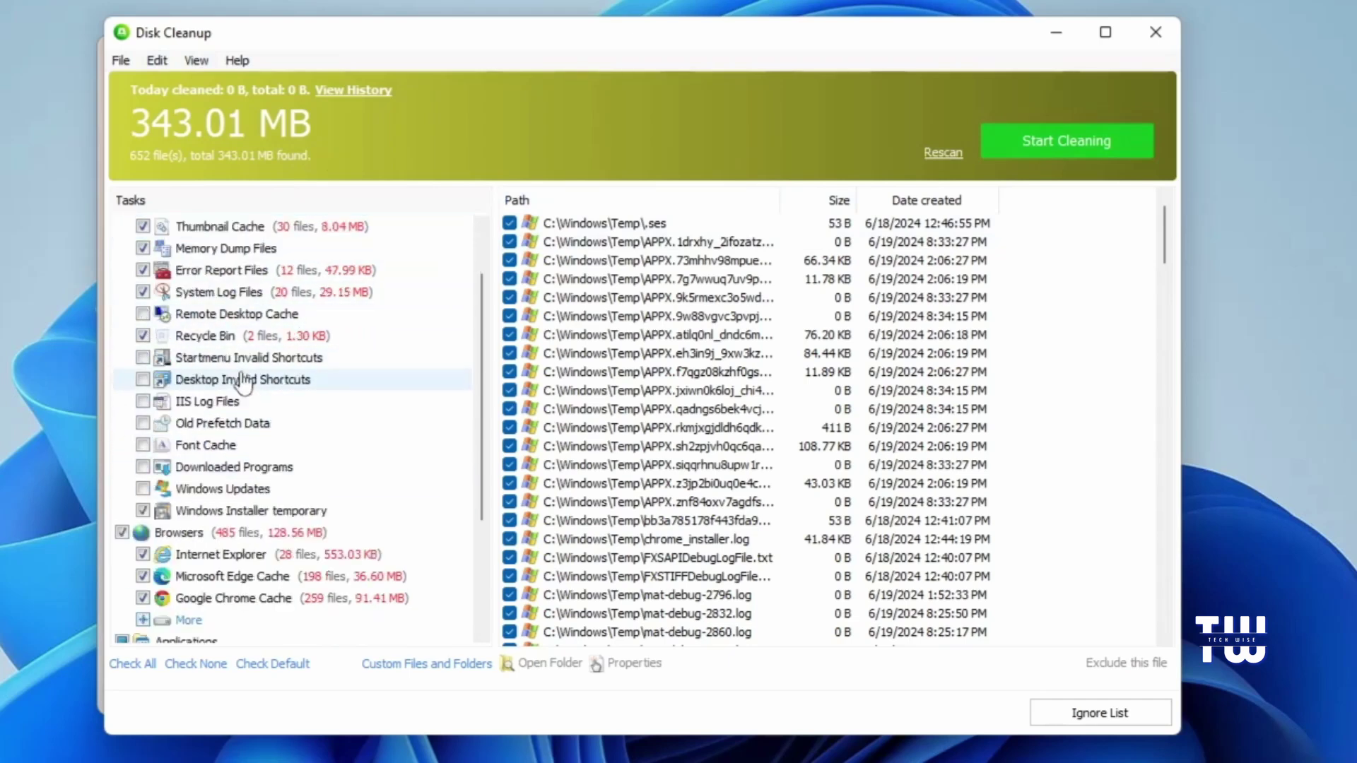
pyautogui.click(1087, 150)
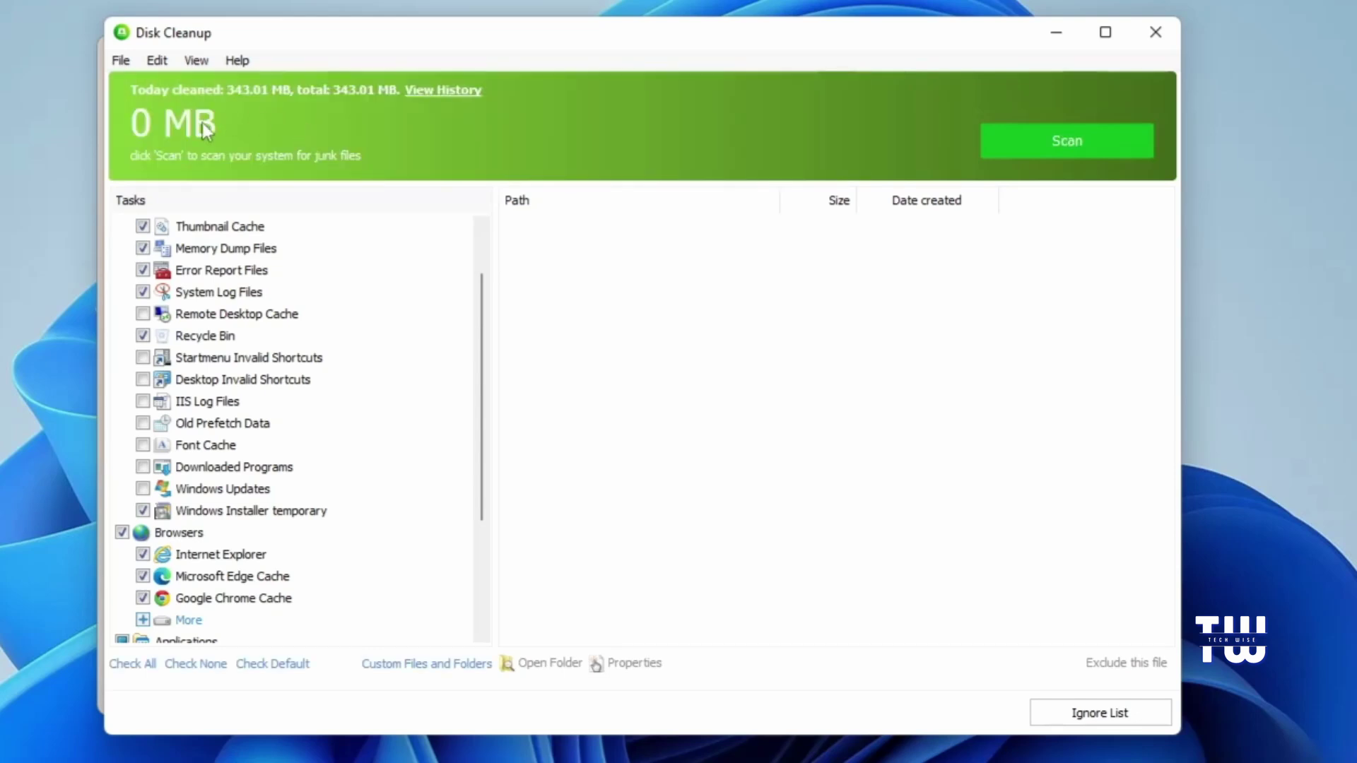
# - Close Disk Cleanup and run a Registry Repair scan, which reports no issues
pyautogui.click(1156, 32)
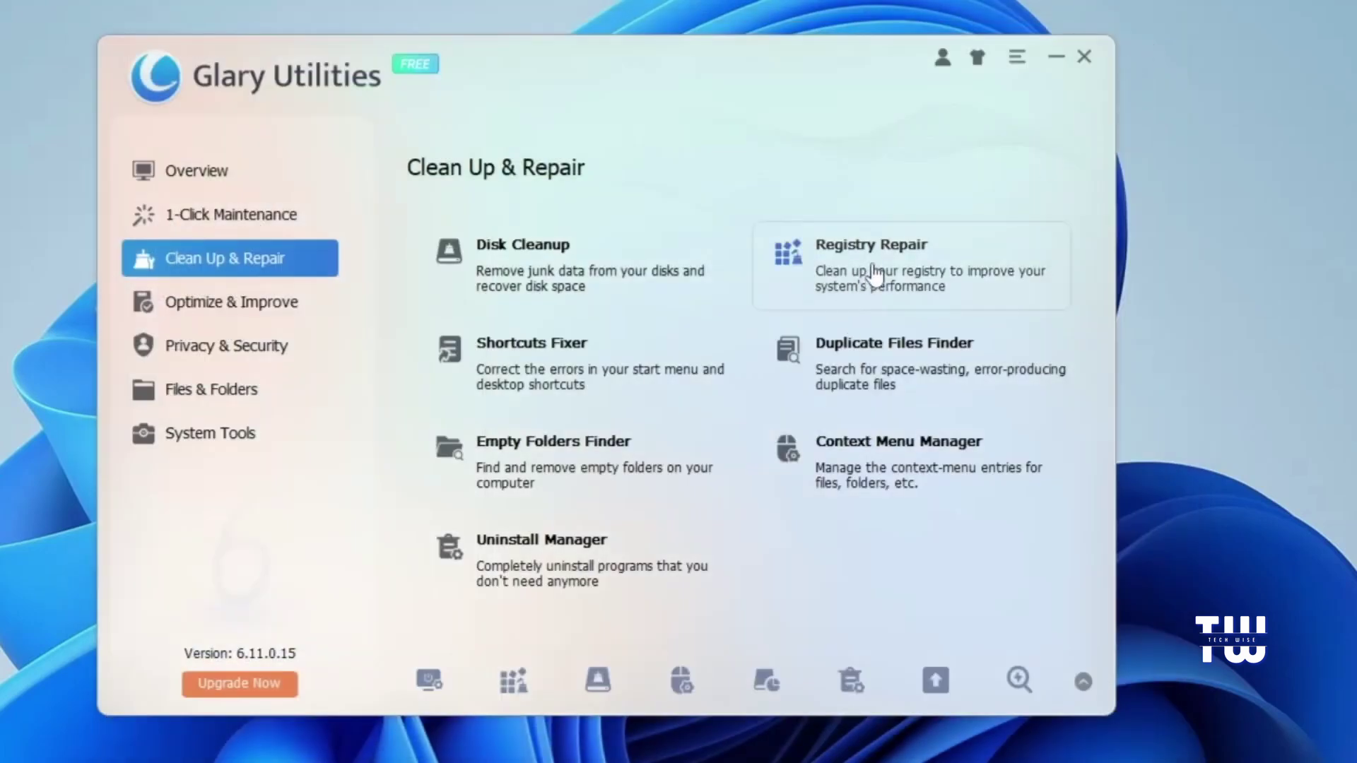
pyautogui.click(873, 272)
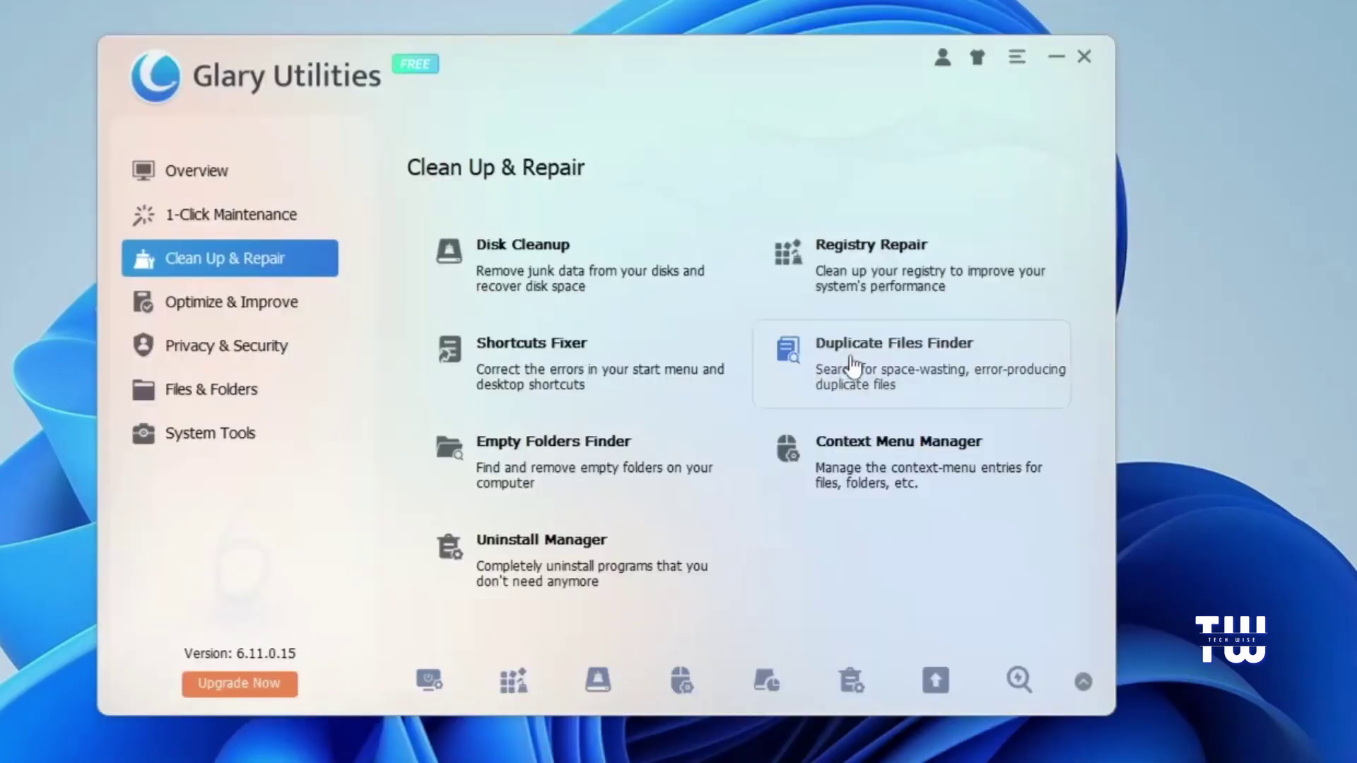
# - Scan Local Disk (C:) for duplicate files with Duplicate Files Finder
pyautogui.click(854, 364)
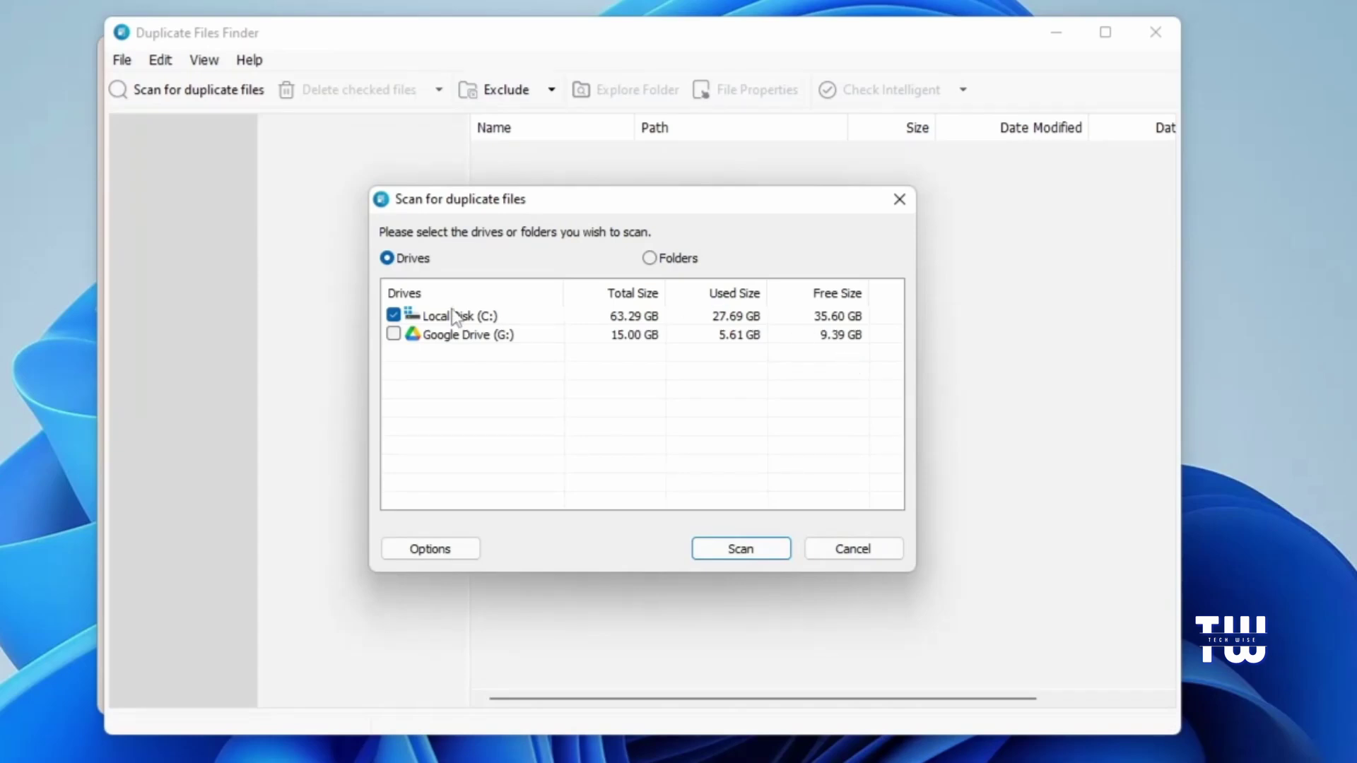
pyautogui.click(737, 548)
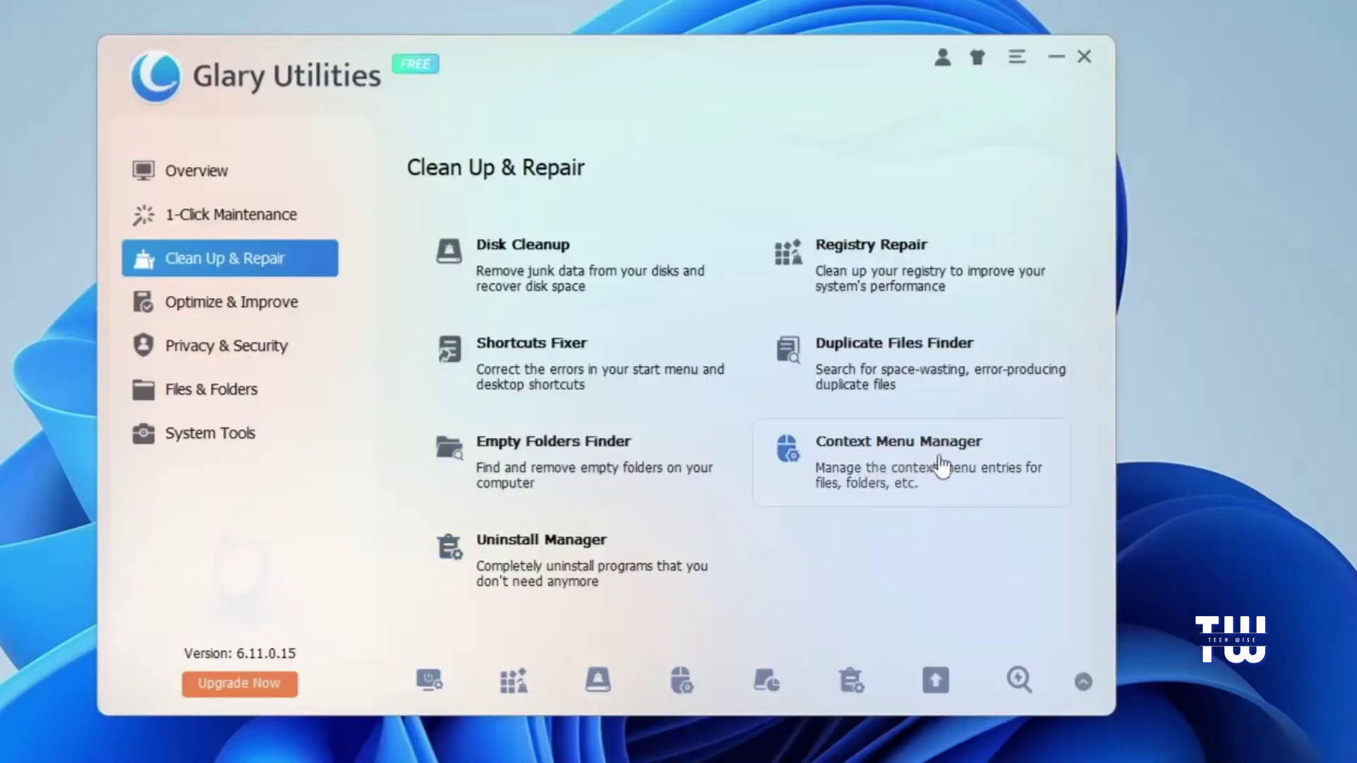
# - Open Uninstall Manager, reposition its window, and select Microsoft Edge in the program list
pyautogui.click(535, 548)
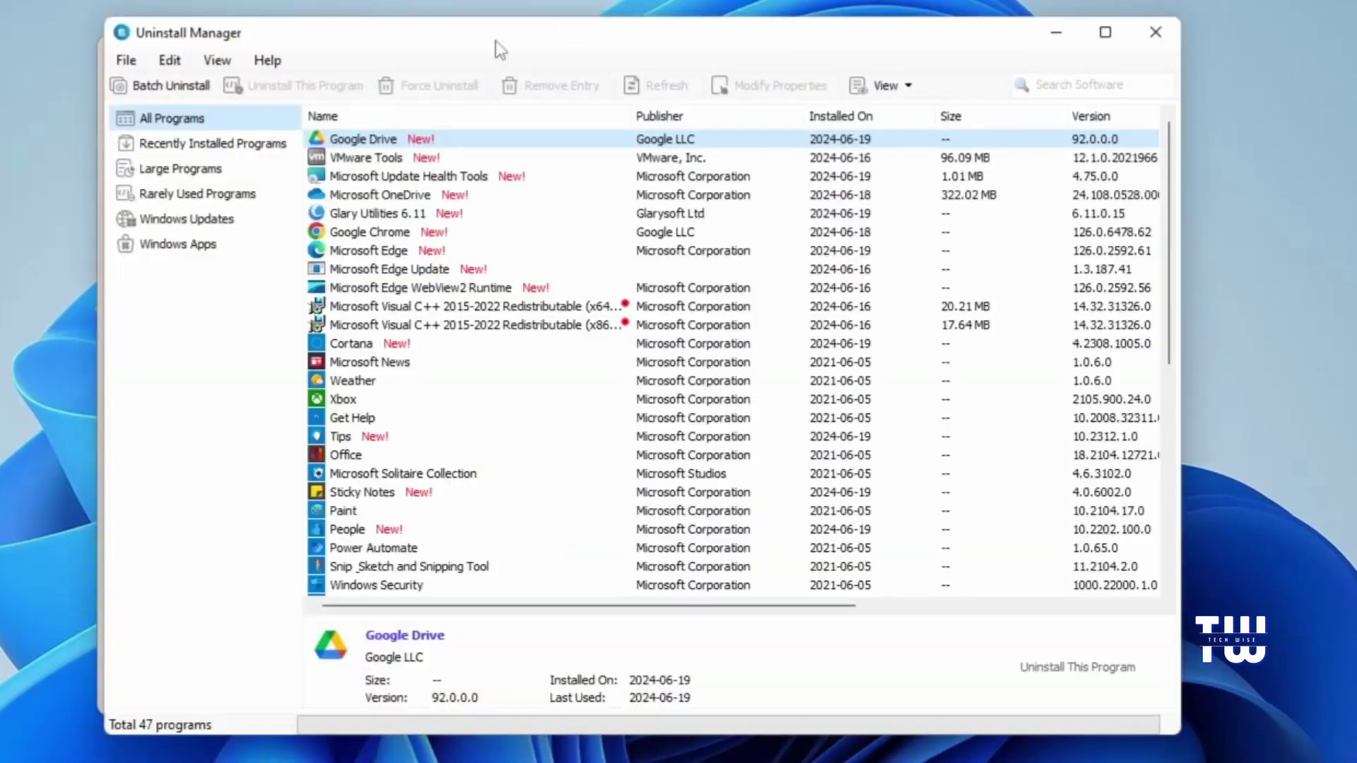
pyautogui.moveTo(494, 40); pyautogui.dragTo(526, 10)
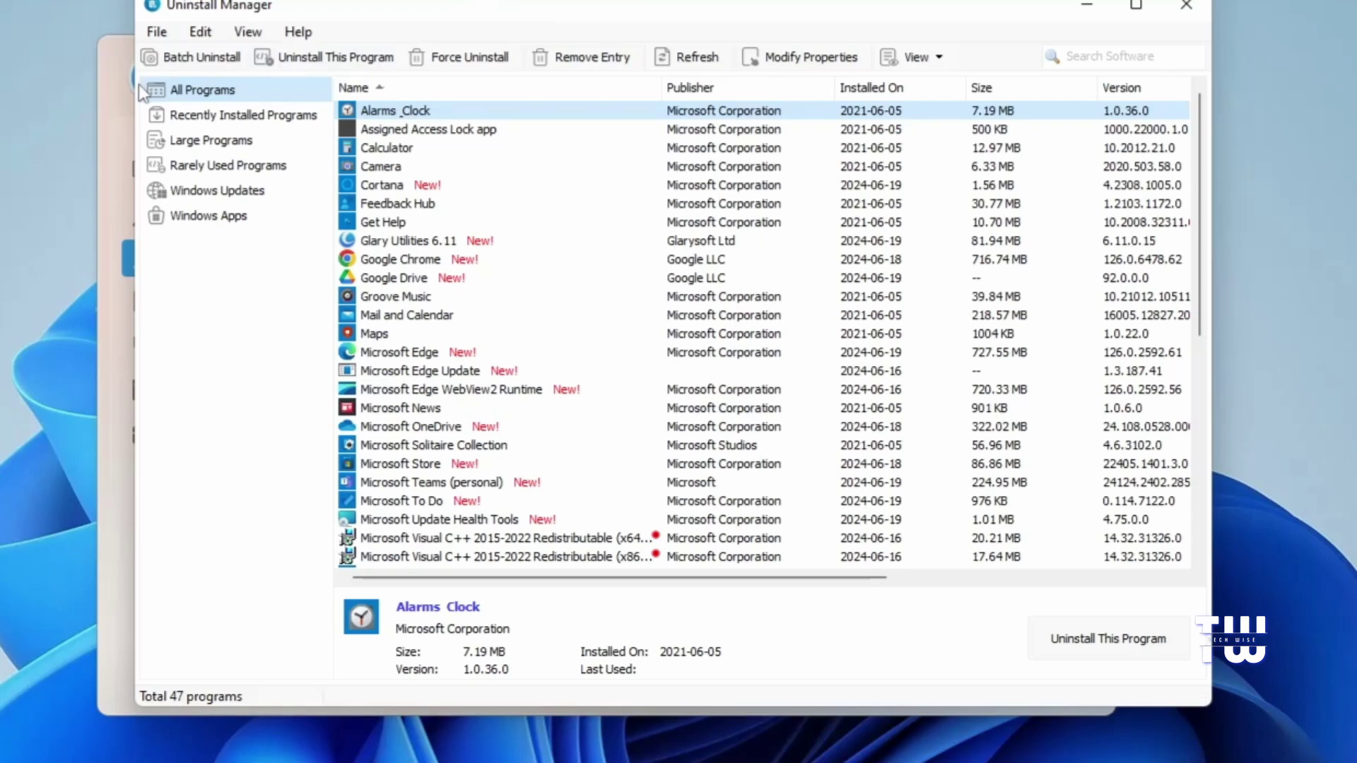
pyautogui.click(393, 278)
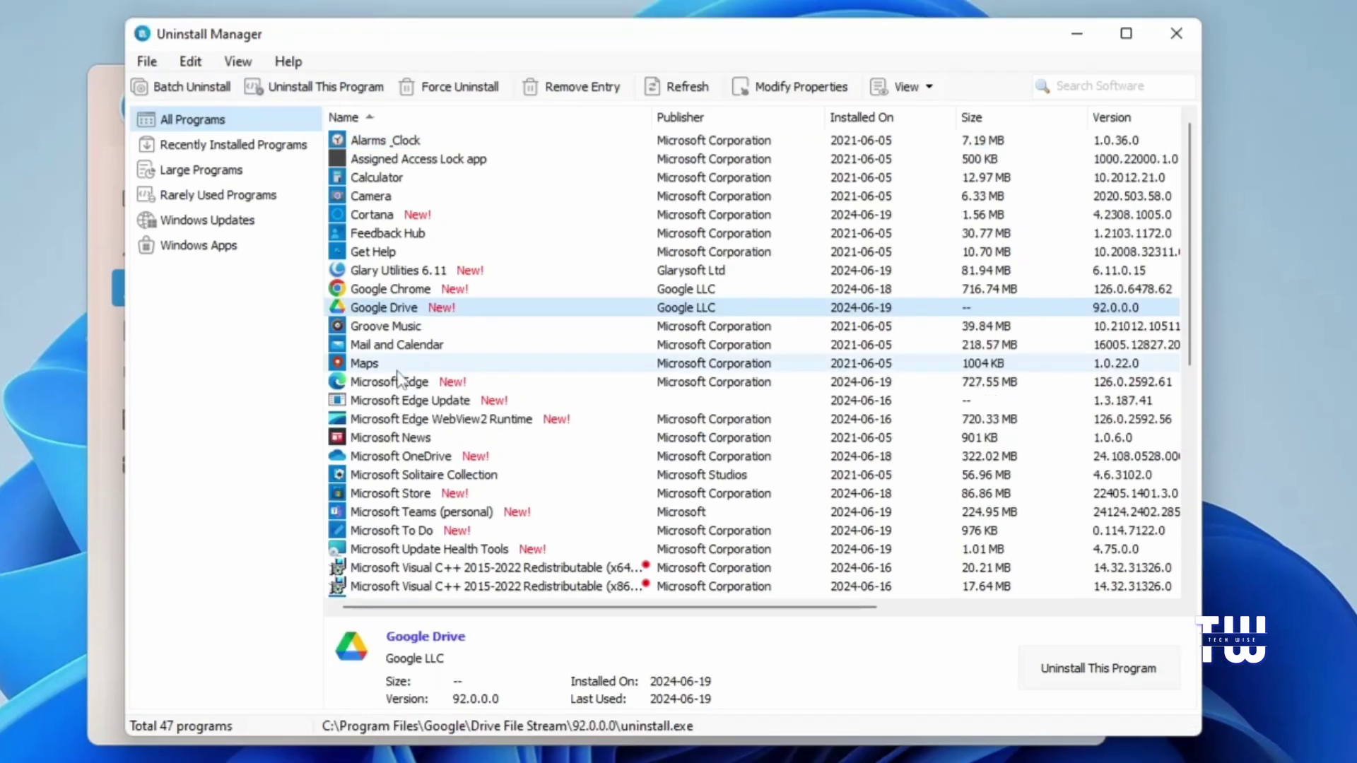
pyautogui.click(405, 382)
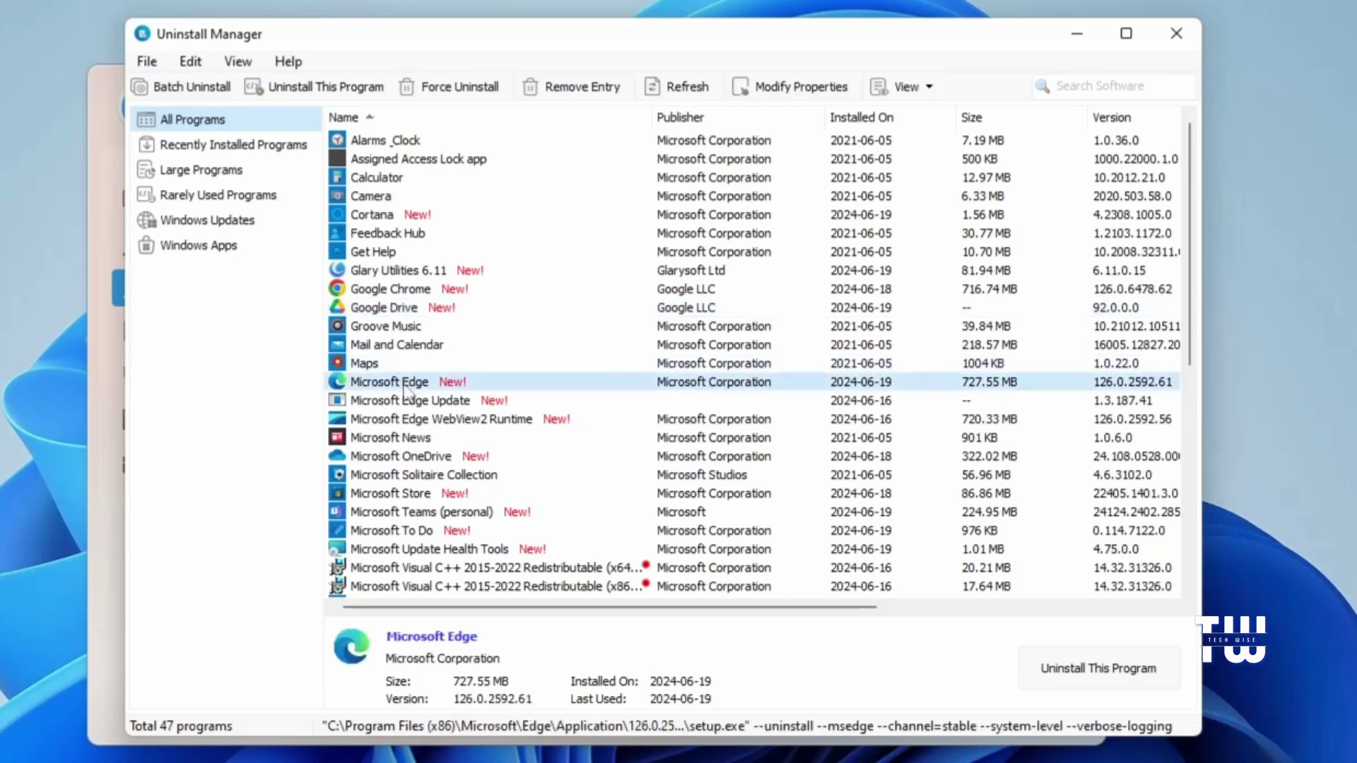
# - Uninstall Microsoft Edge with no restore point, then delete its 593 leftover items (727.56 MB)
pyautogui.rightClick(418, 384)
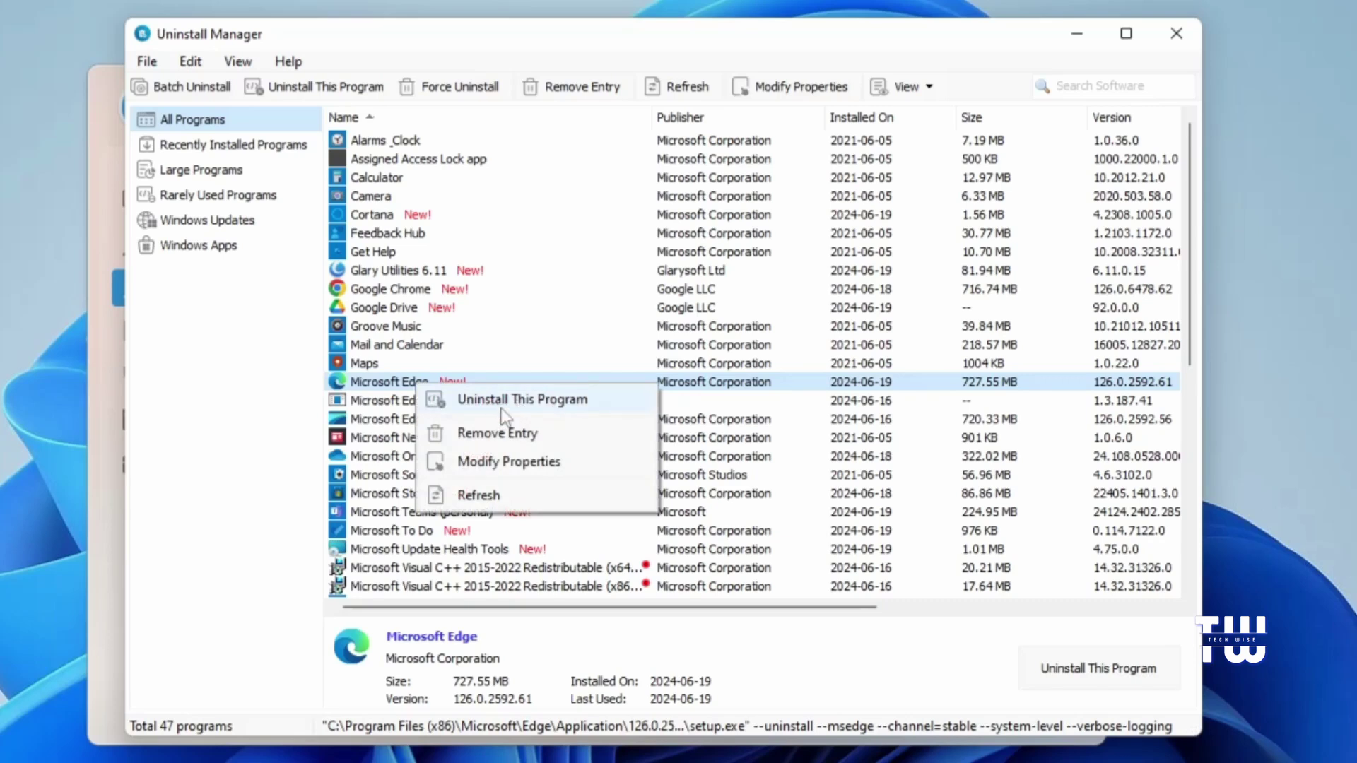
pyautogui.click(555, 401)
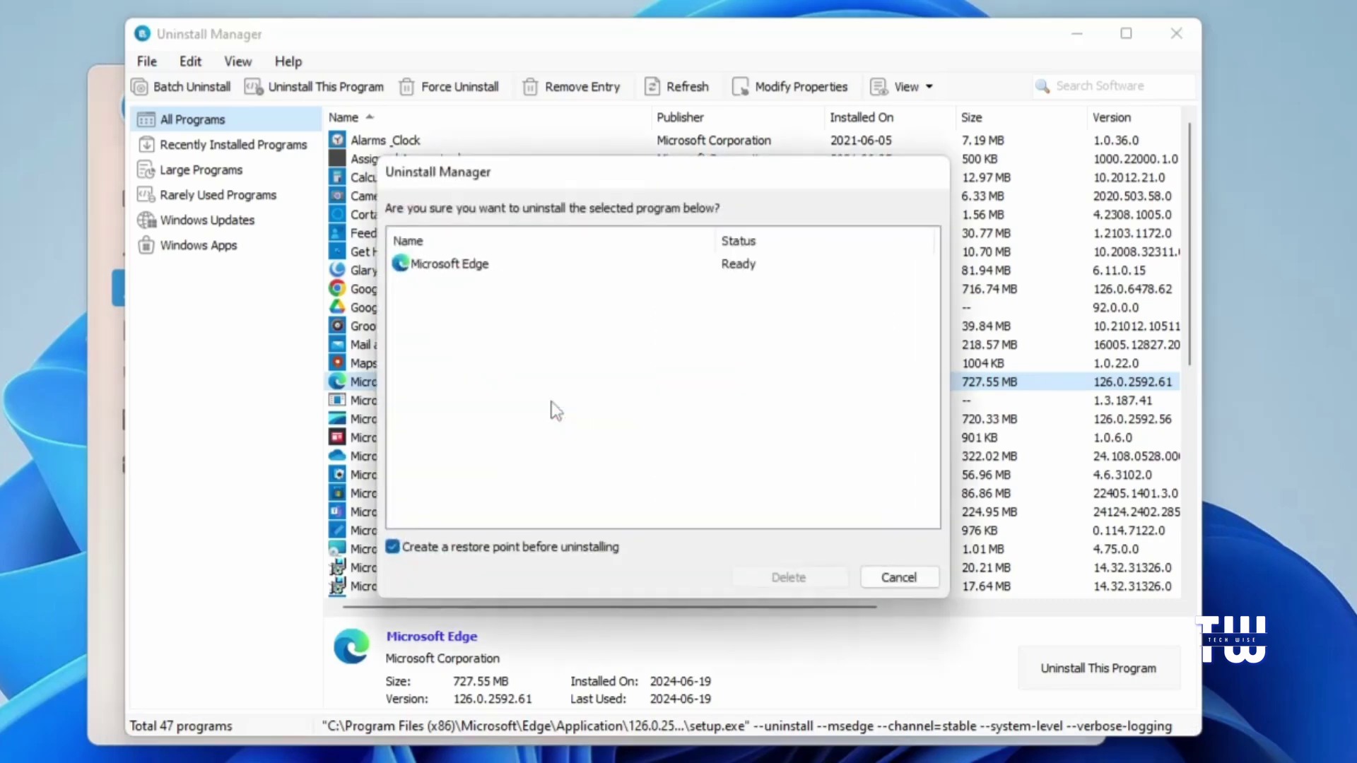
pyautogui.click(476, 553)
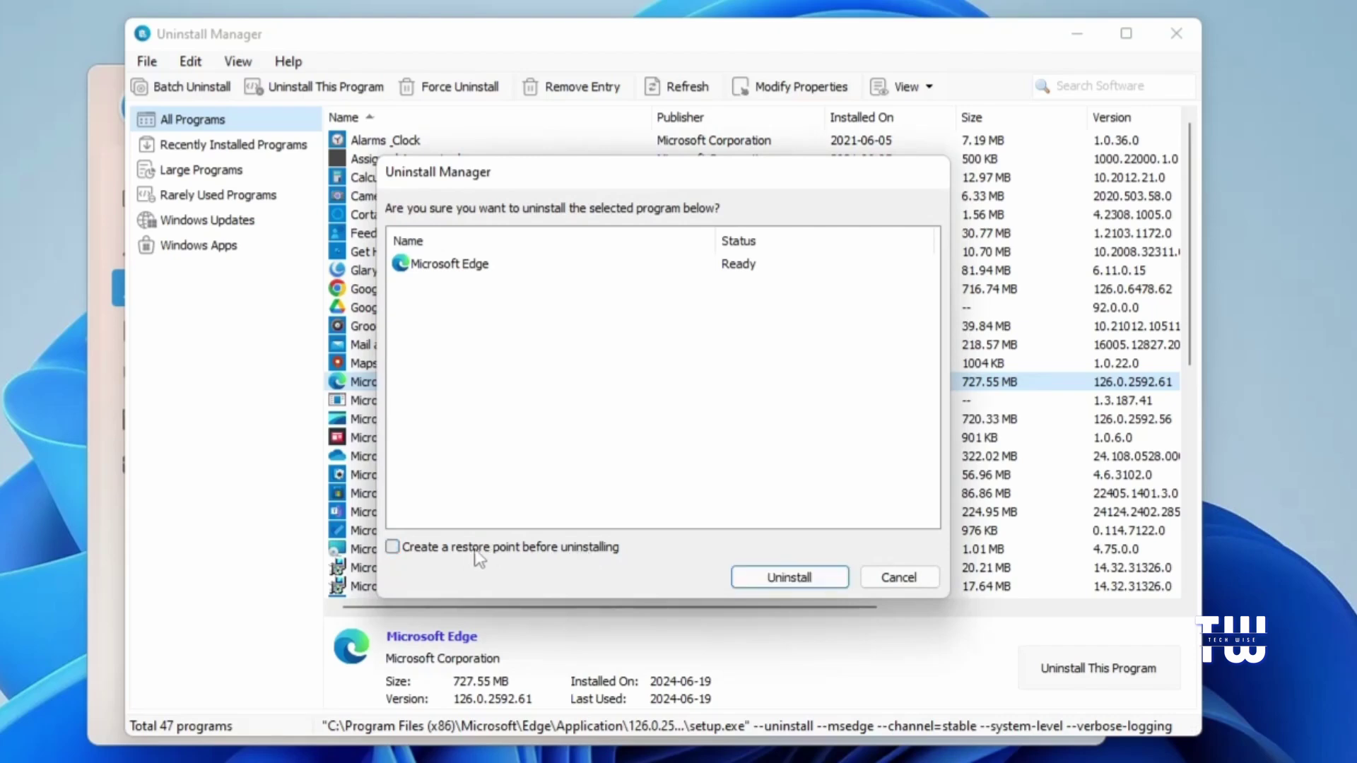
pyautogui.click(472, 269)
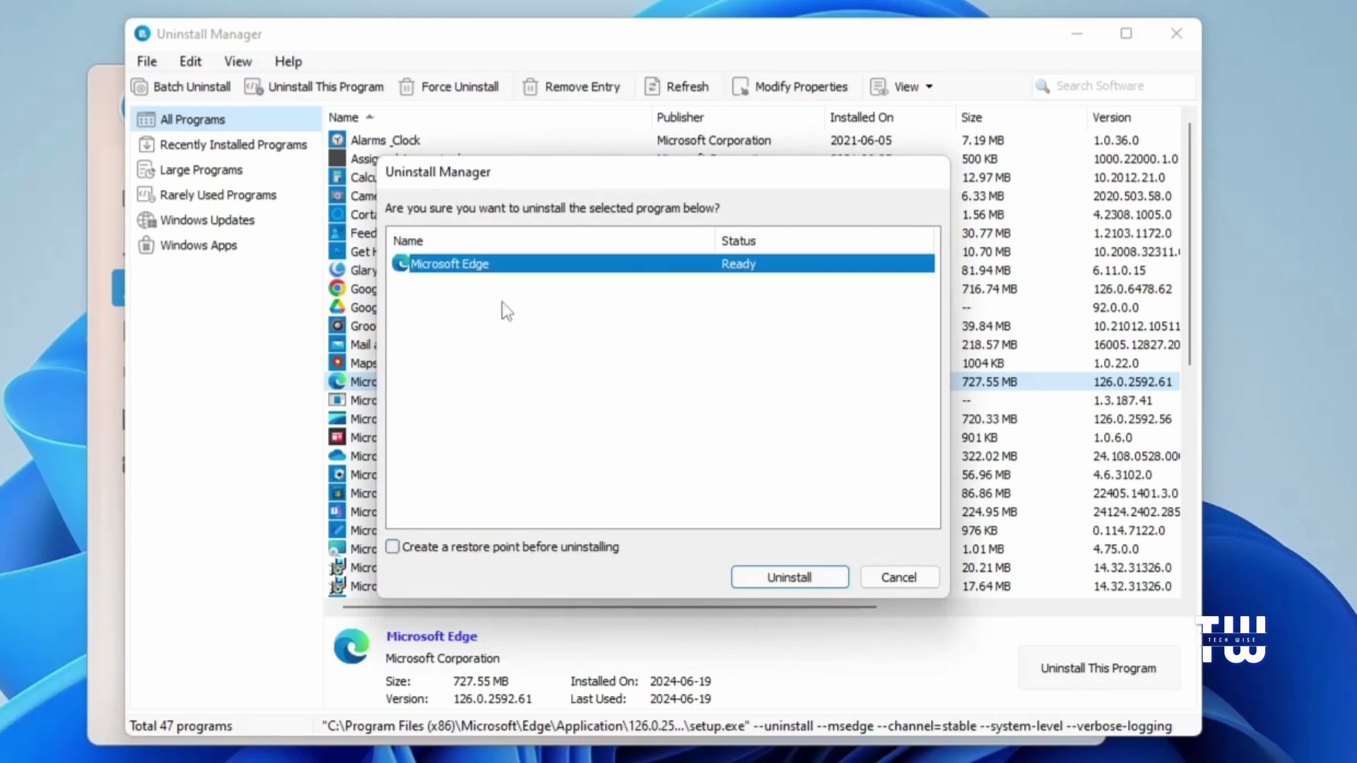
pyautogui.click(797, 586)
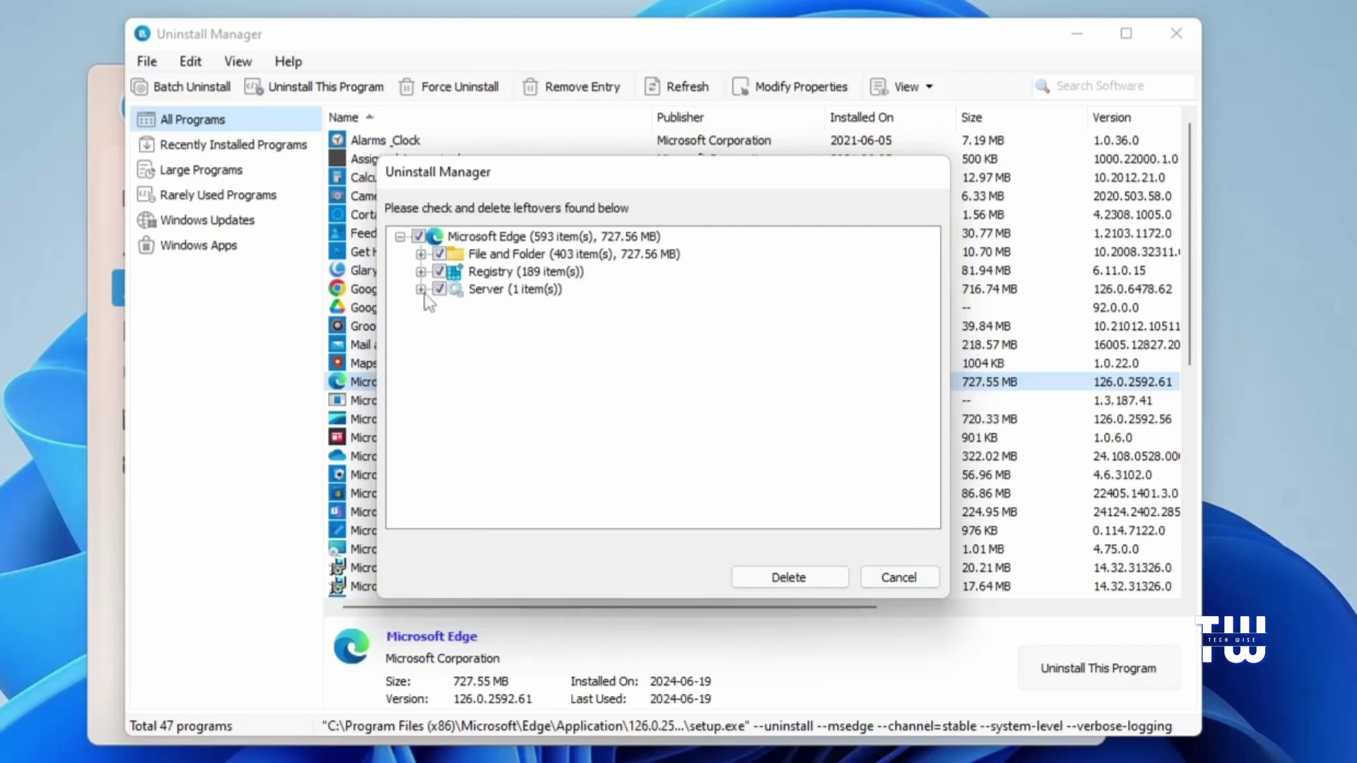
pyautogui.click(793, 579)
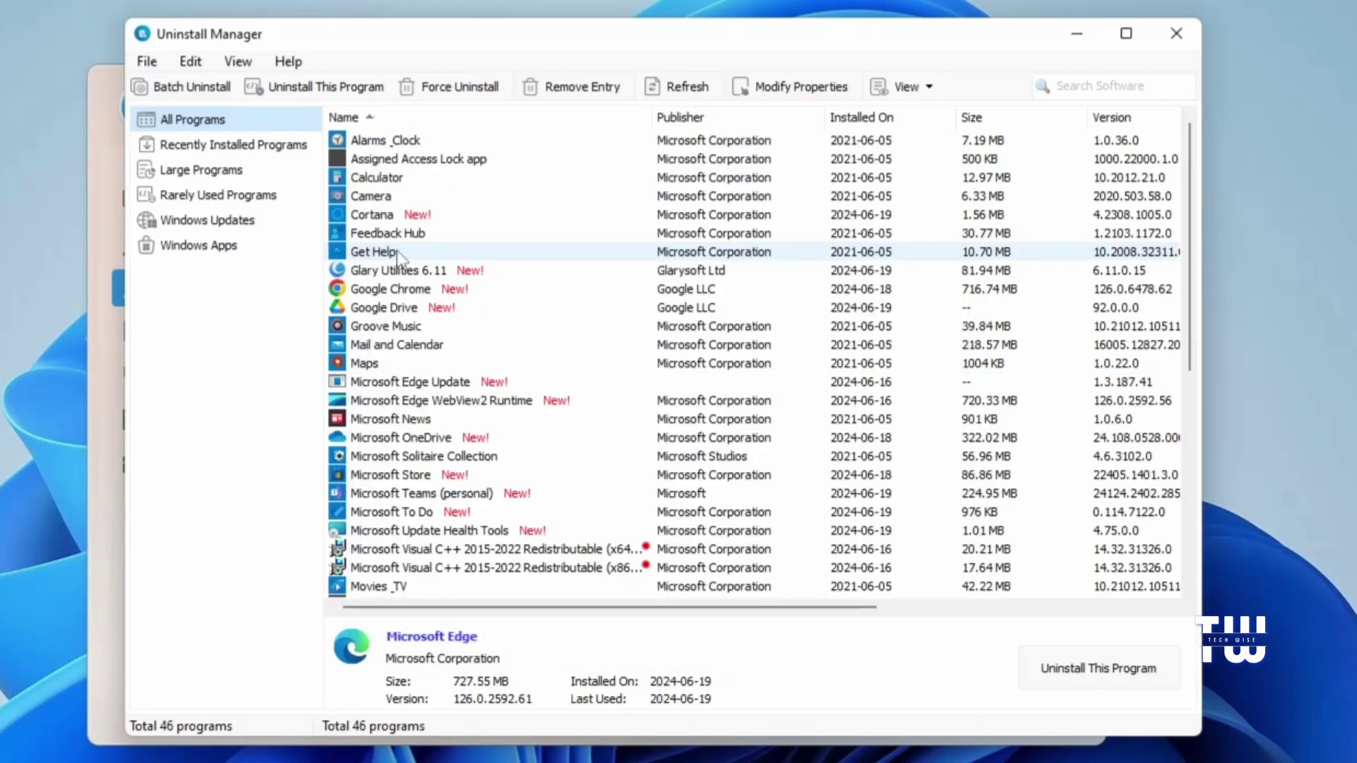
# - Browse the Recently Installed, Large, Rarely Used, Windows Updates and Windows Apps lists, then close Uninstall Manager
pyautogui.click(240, 148)
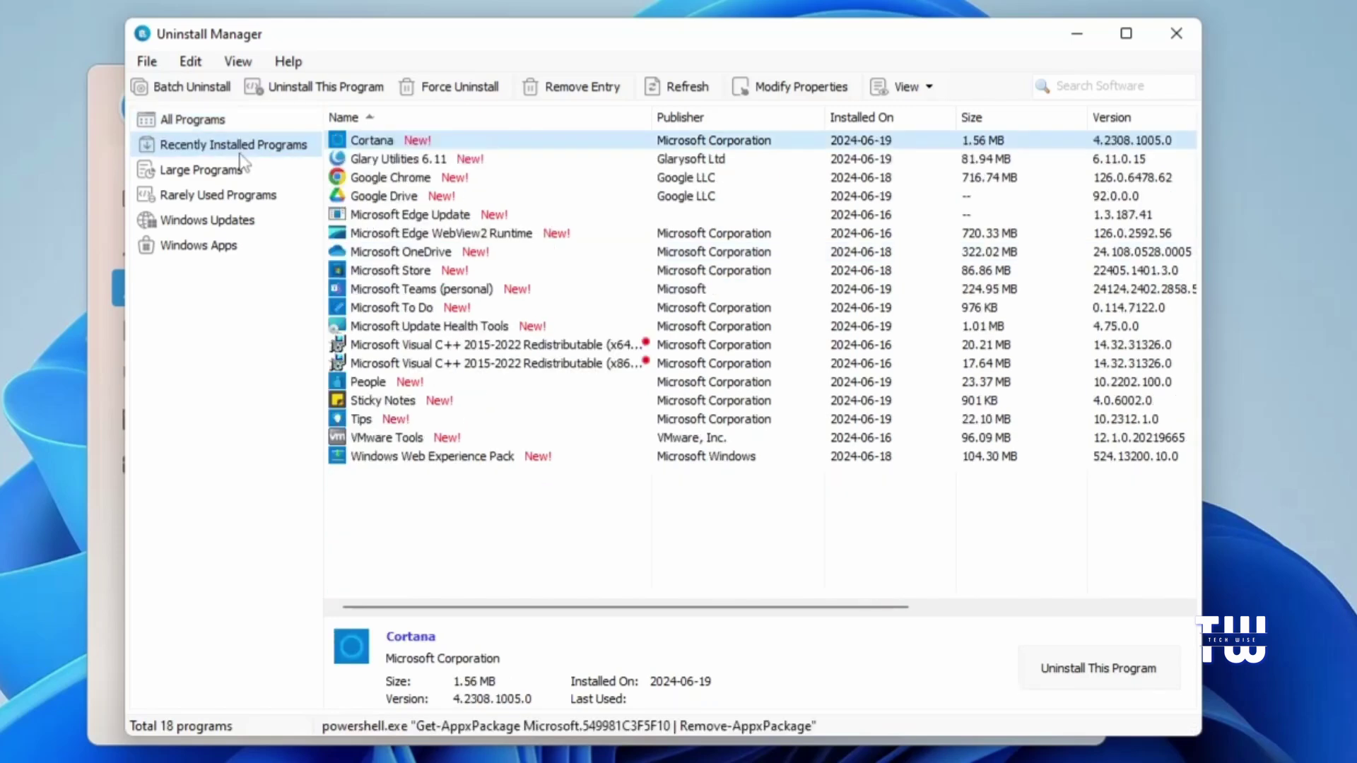
pyautogui.click(210, 172)
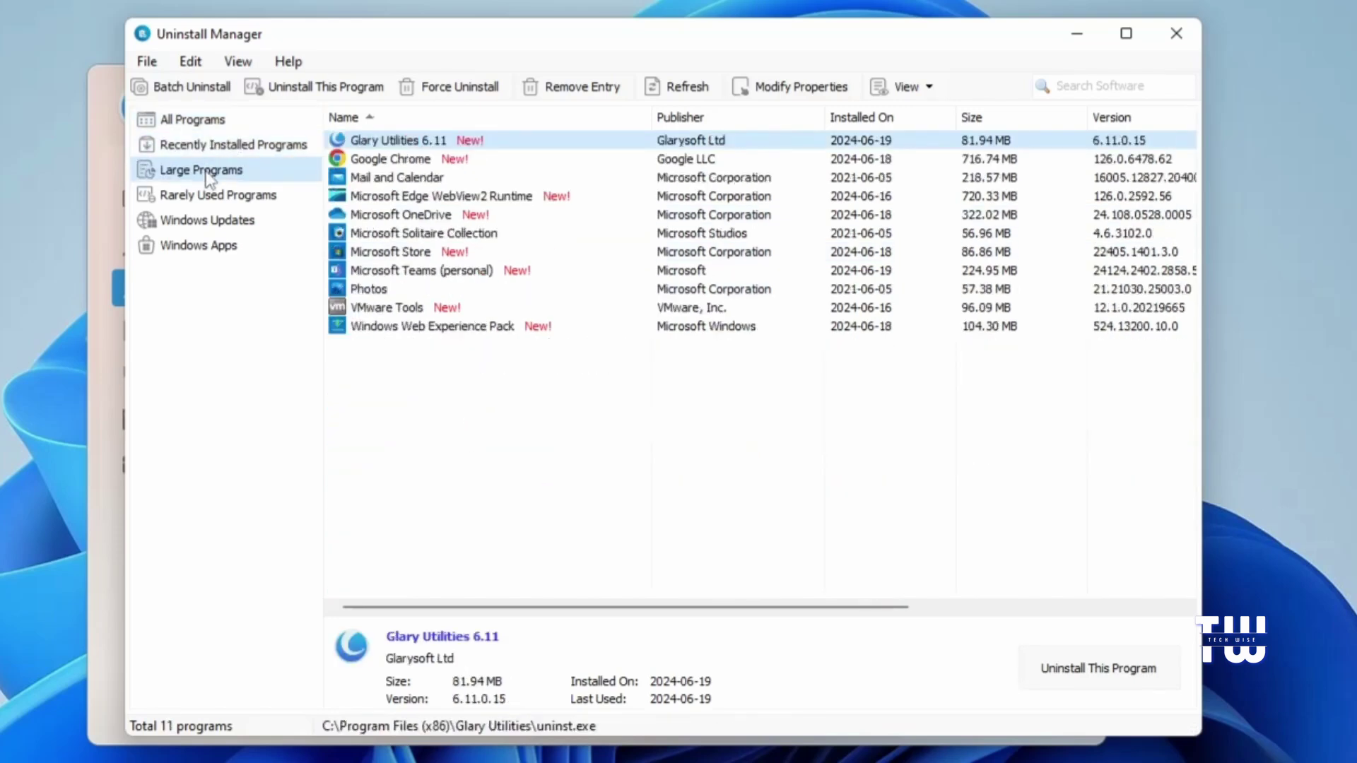
pyautogui.click(214, 198)
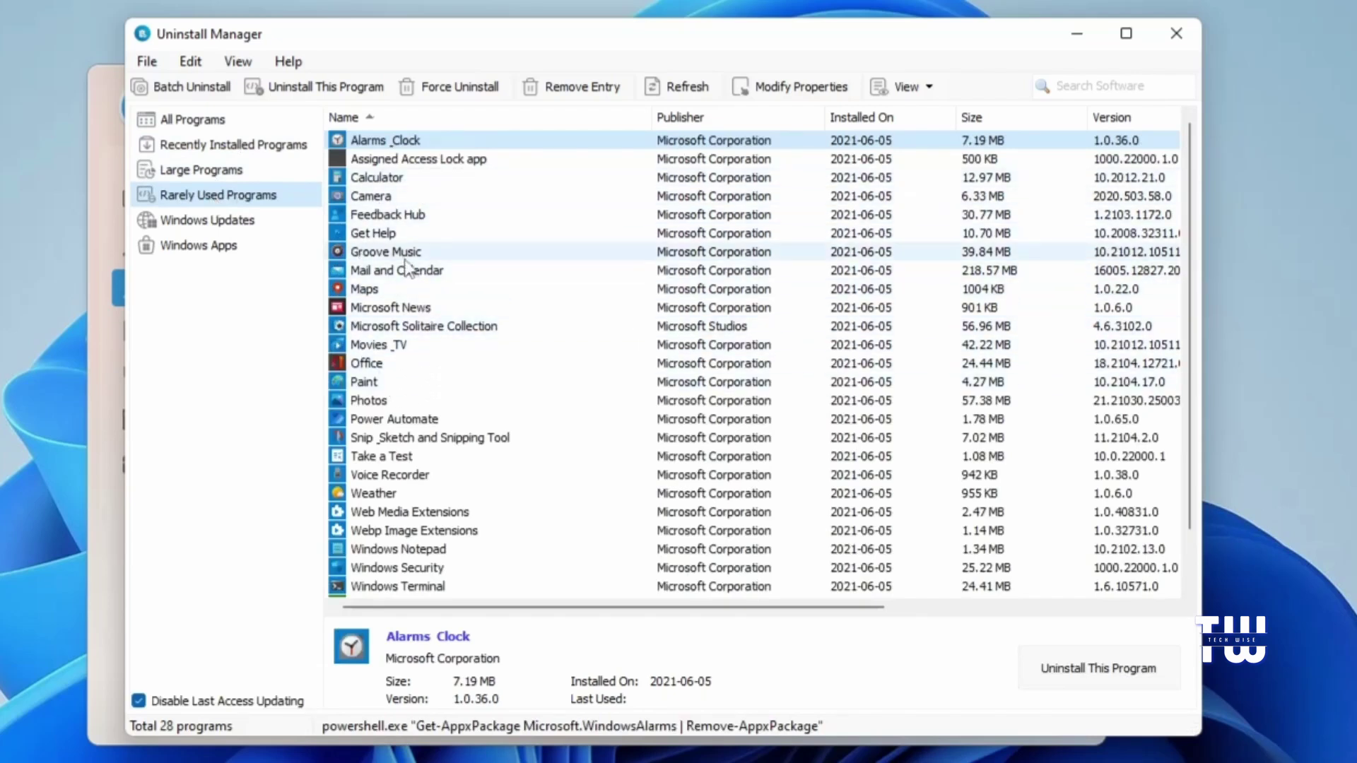
pyautogui.click(406, 256)
pyautogui.click(394, 239)
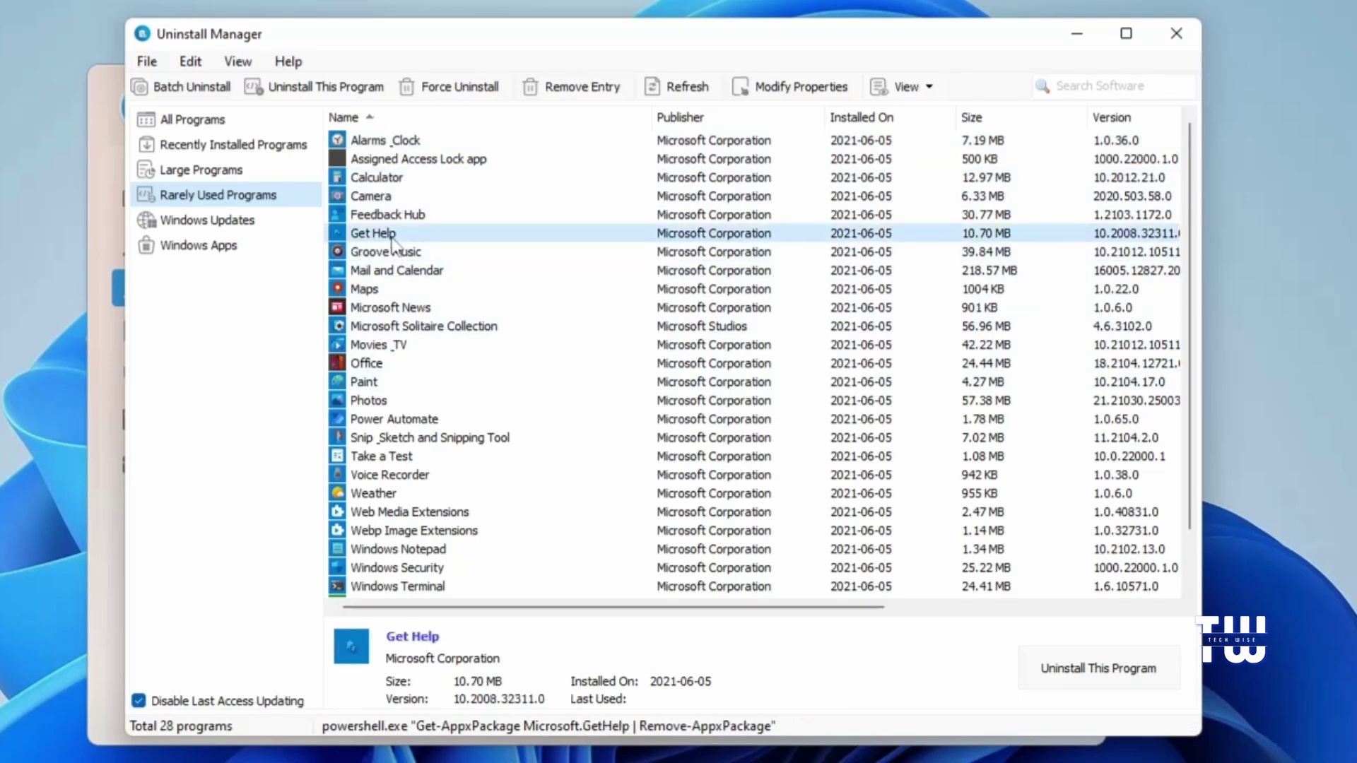
pyautogui.click(225, 220)
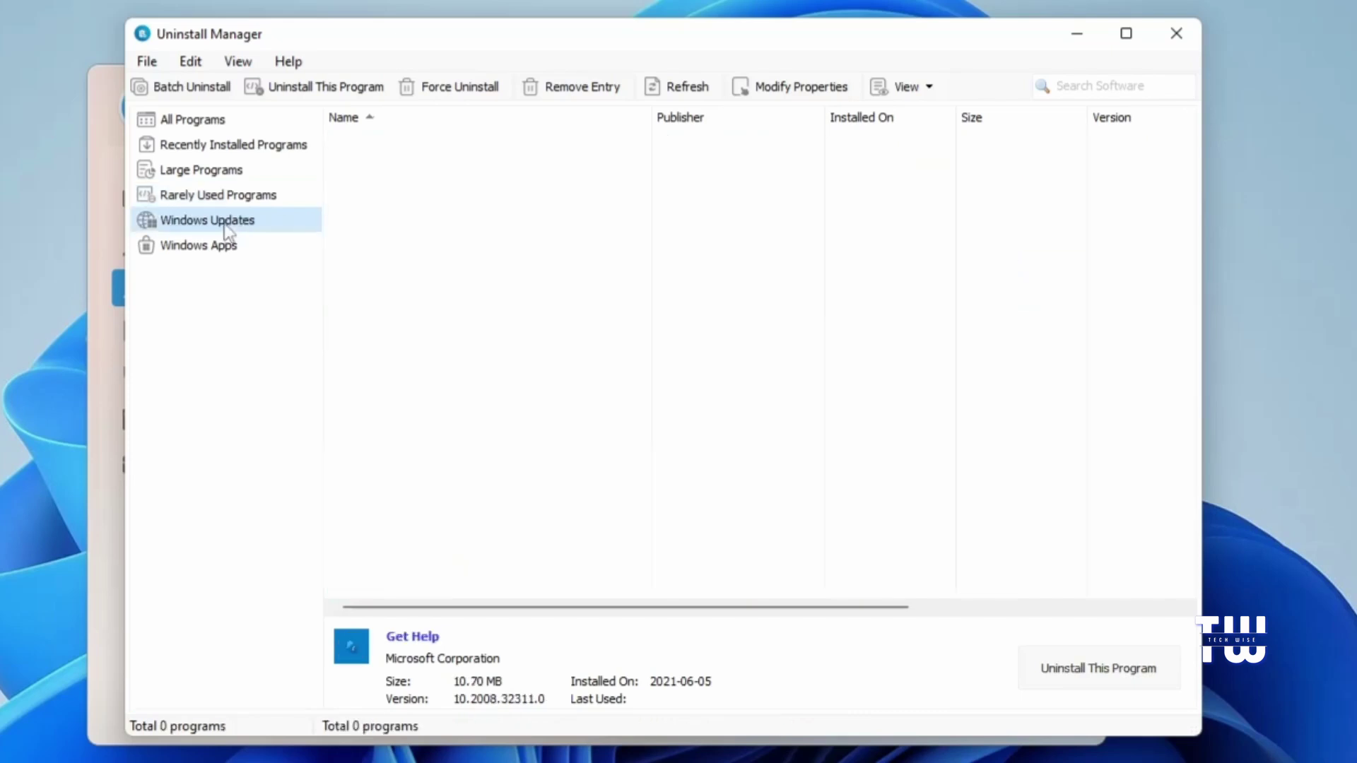
pyautogui.click(222, 245)
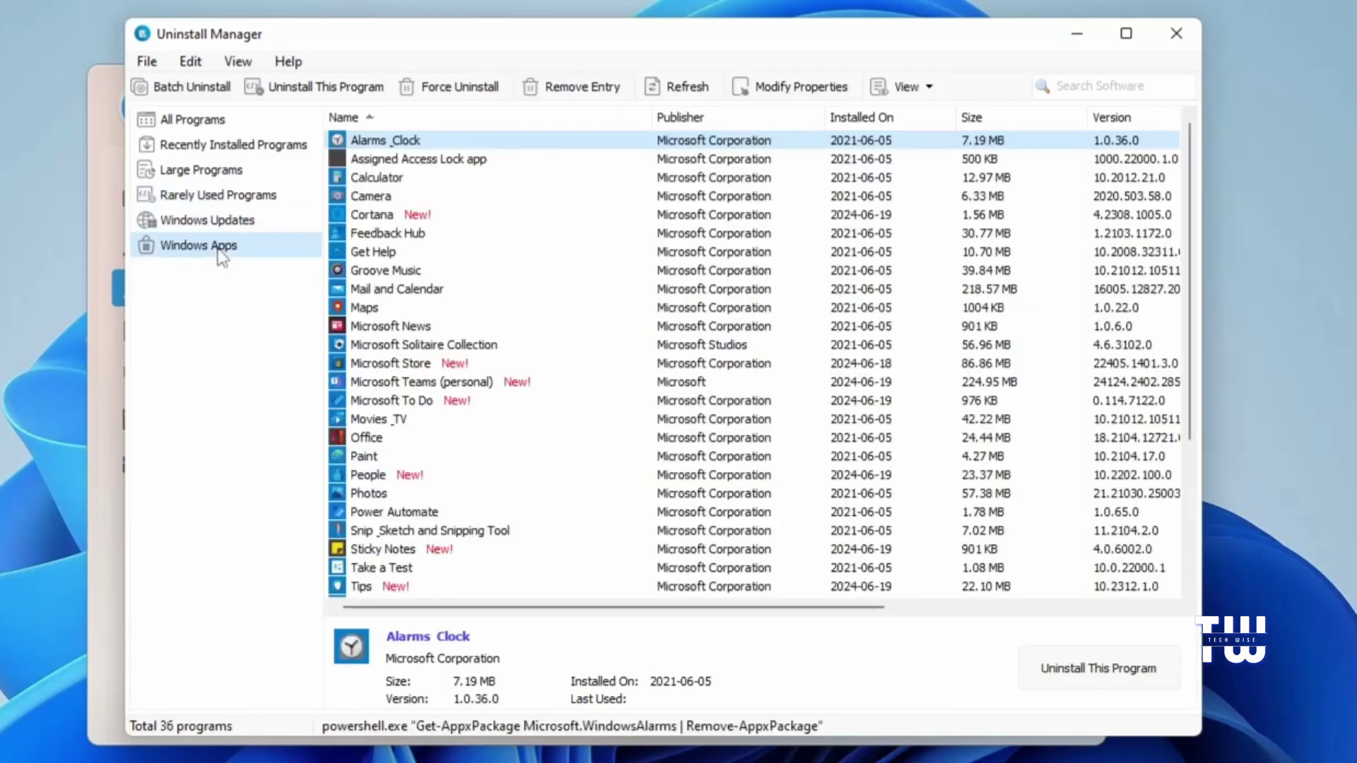
pyautogui.hotkey('alt', 'F4')
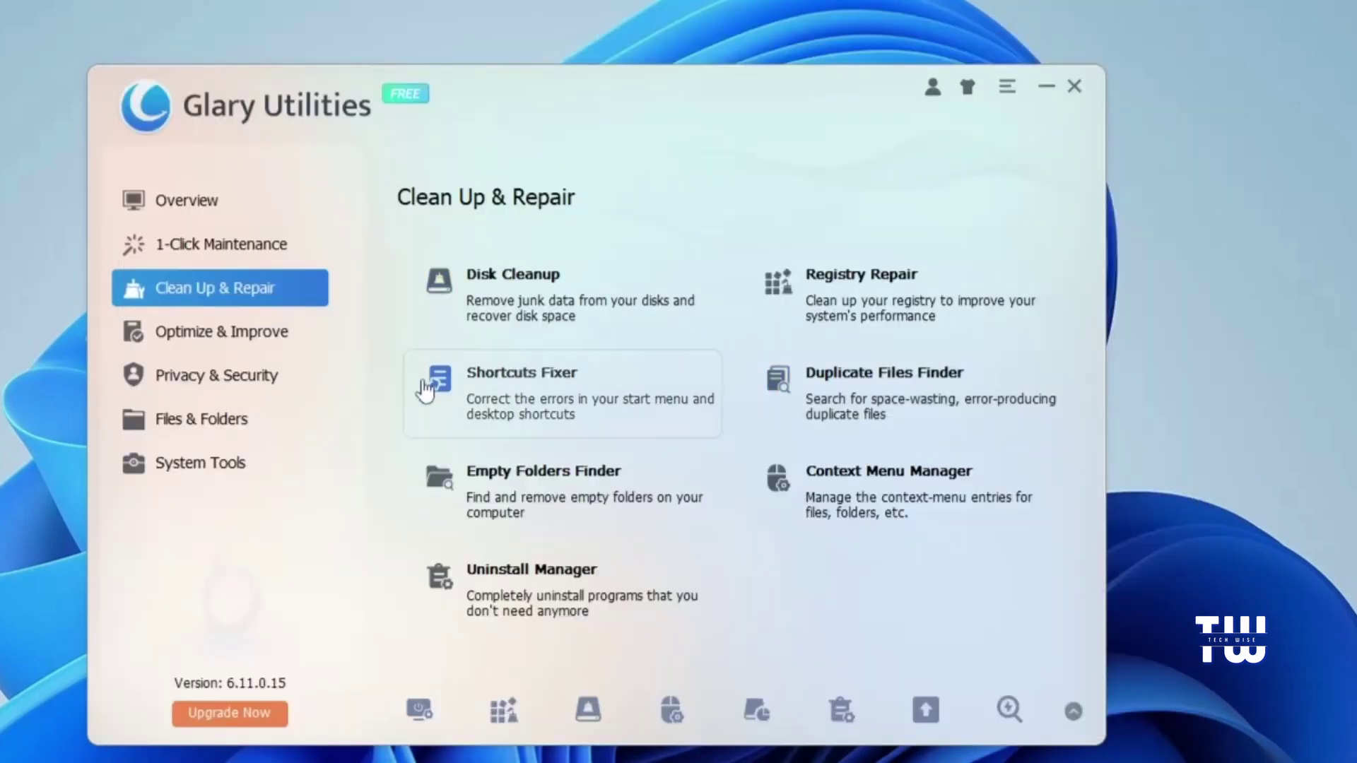
# - Switch to the Optimize & Improve page
pyautogui.click(194, 340)
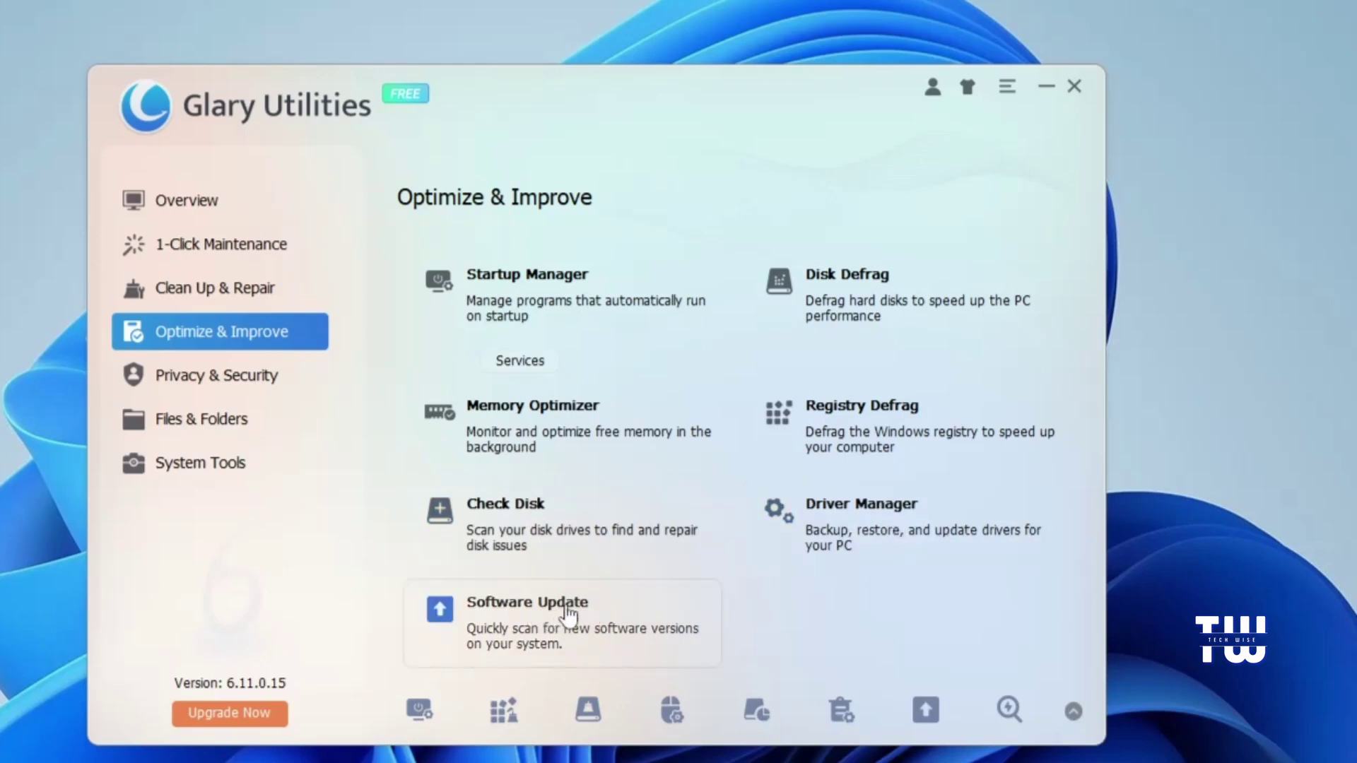
# - Run Memory Optimizer to free 809M of memory, then close it
pyautogui.click(577, 424)
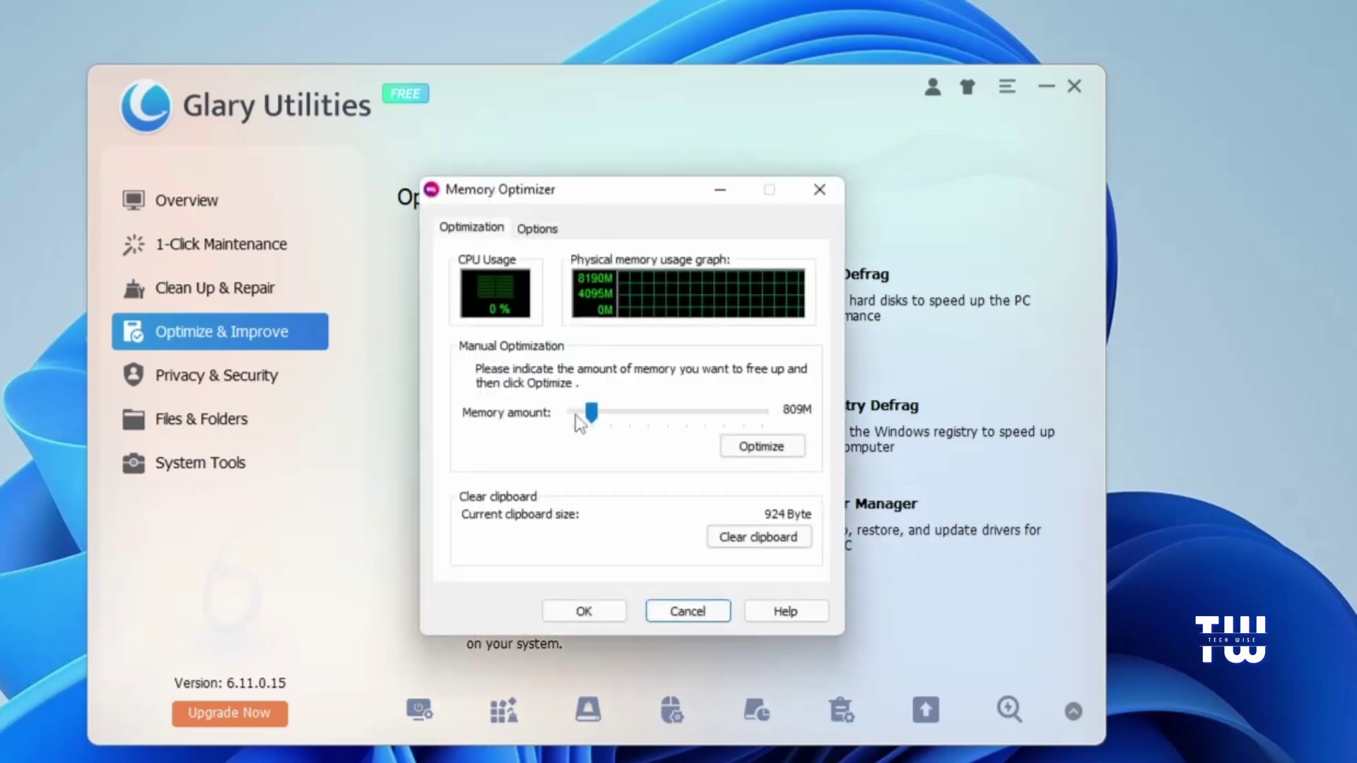
pyautogui.moveTo(588, 187); pyautogui.dragTo(617, 154)
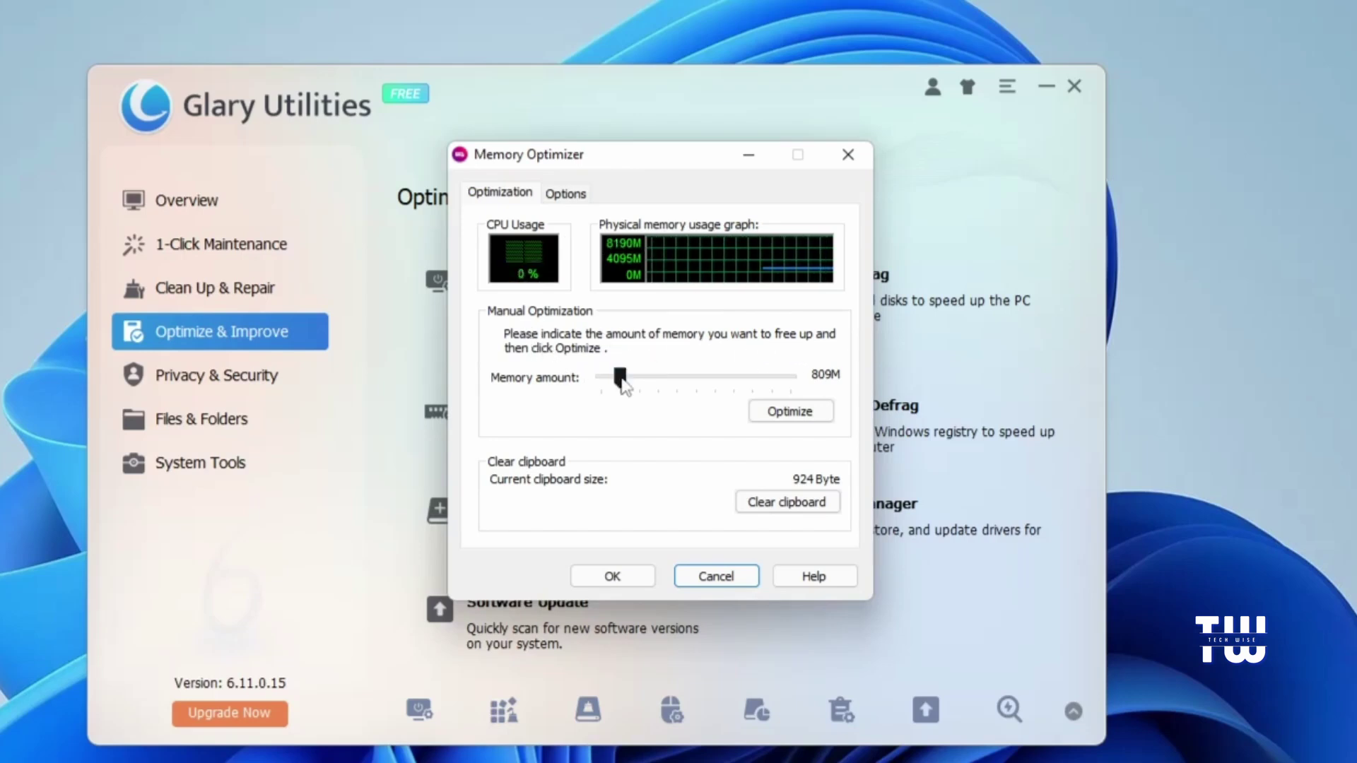
pyautogui.click(792, 416)
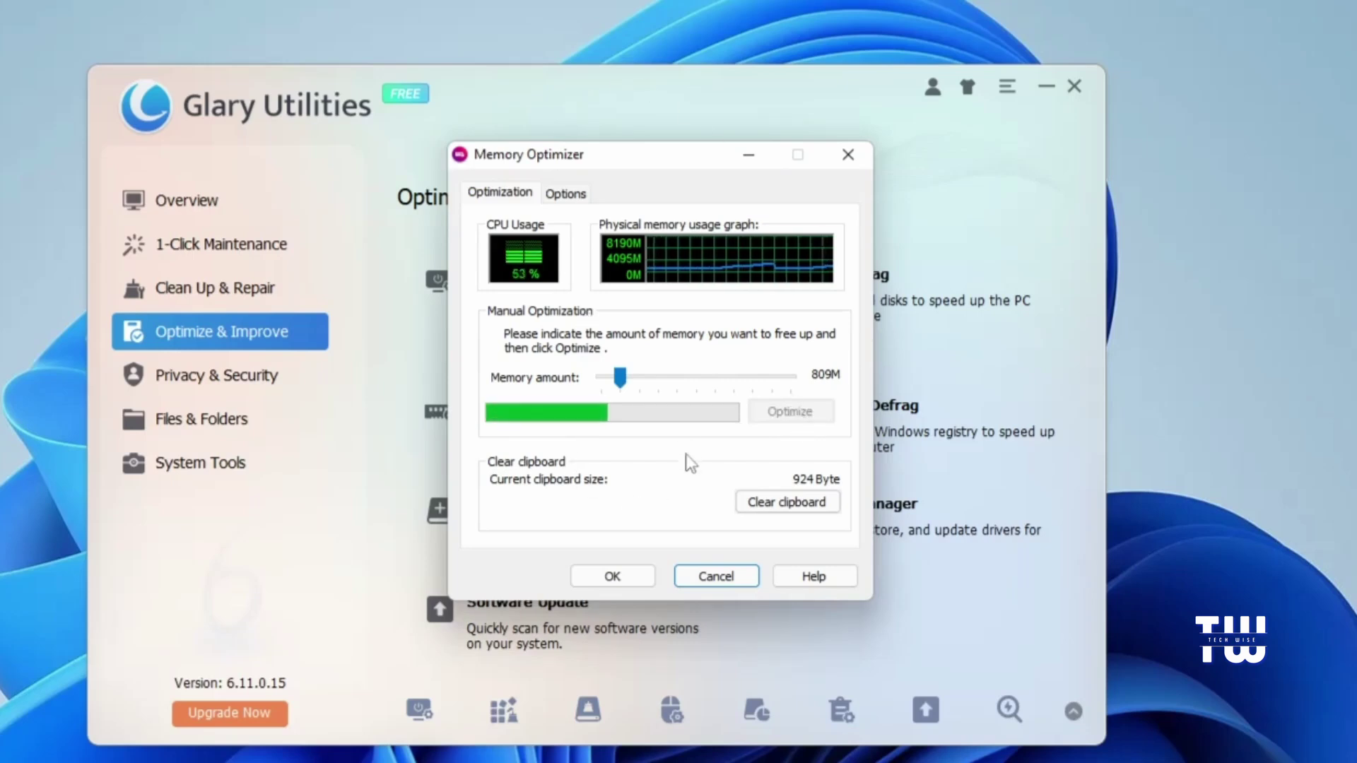
pyautogui.click(619, 578)
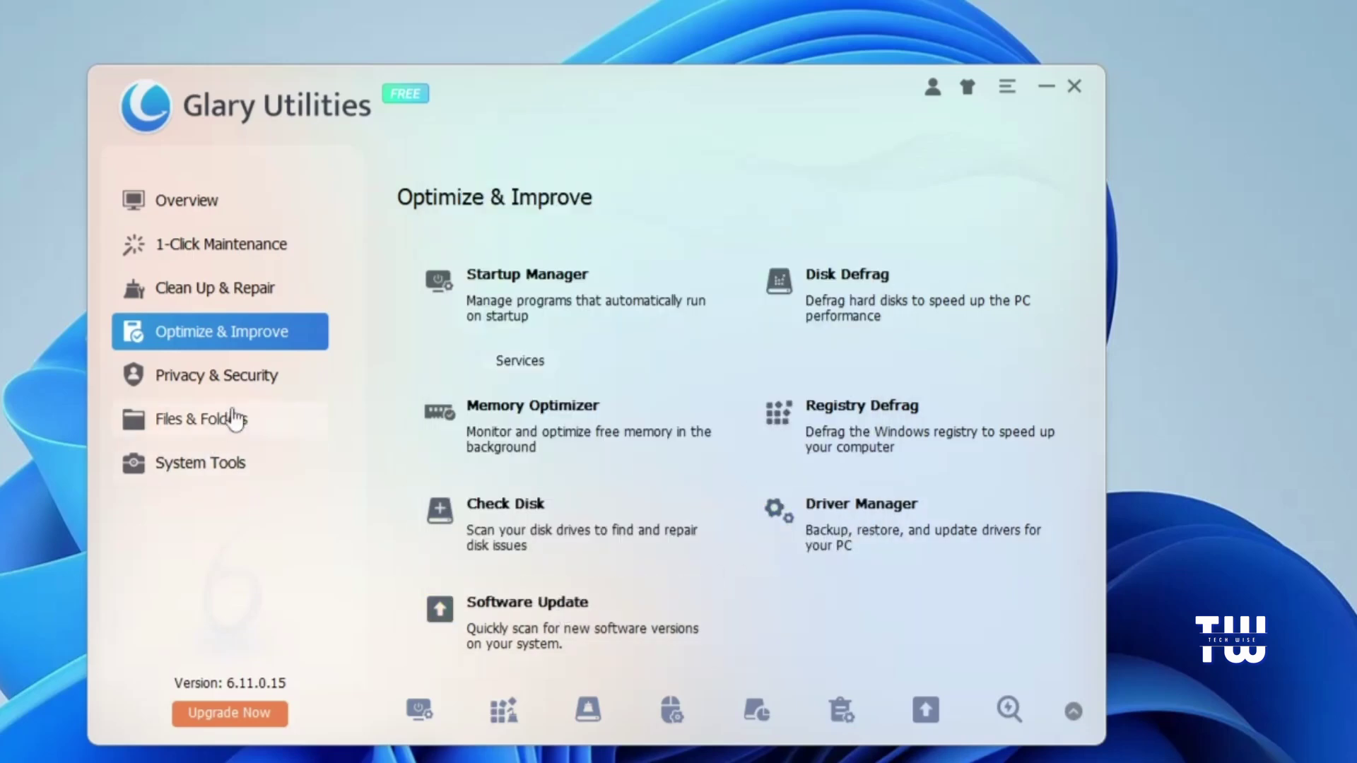
# - Switch to the Privacy & Security page
pyautogui.click(238, 393)
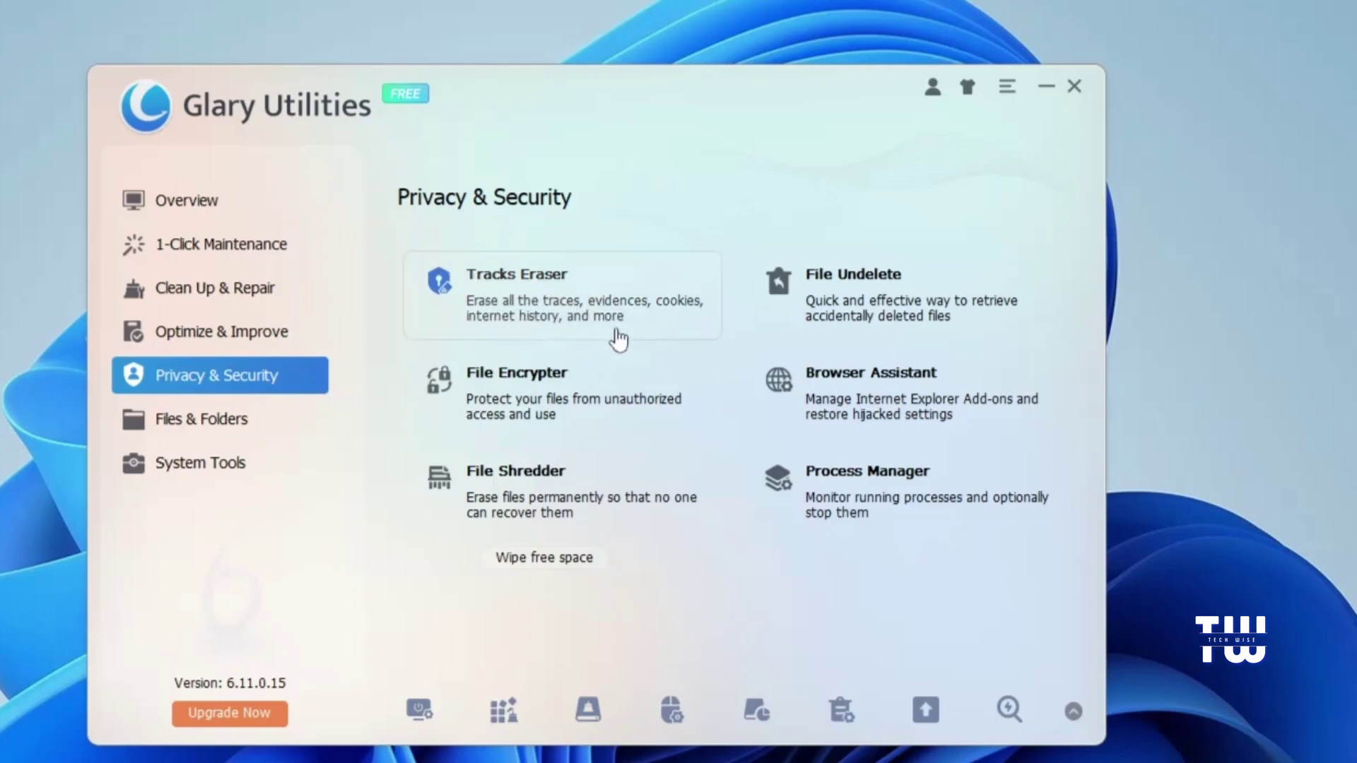
# - Scan with Tracks Eraser, erase all 31 privacy traces (459.66 KB), then close it
pyautogui.click(543, 286)
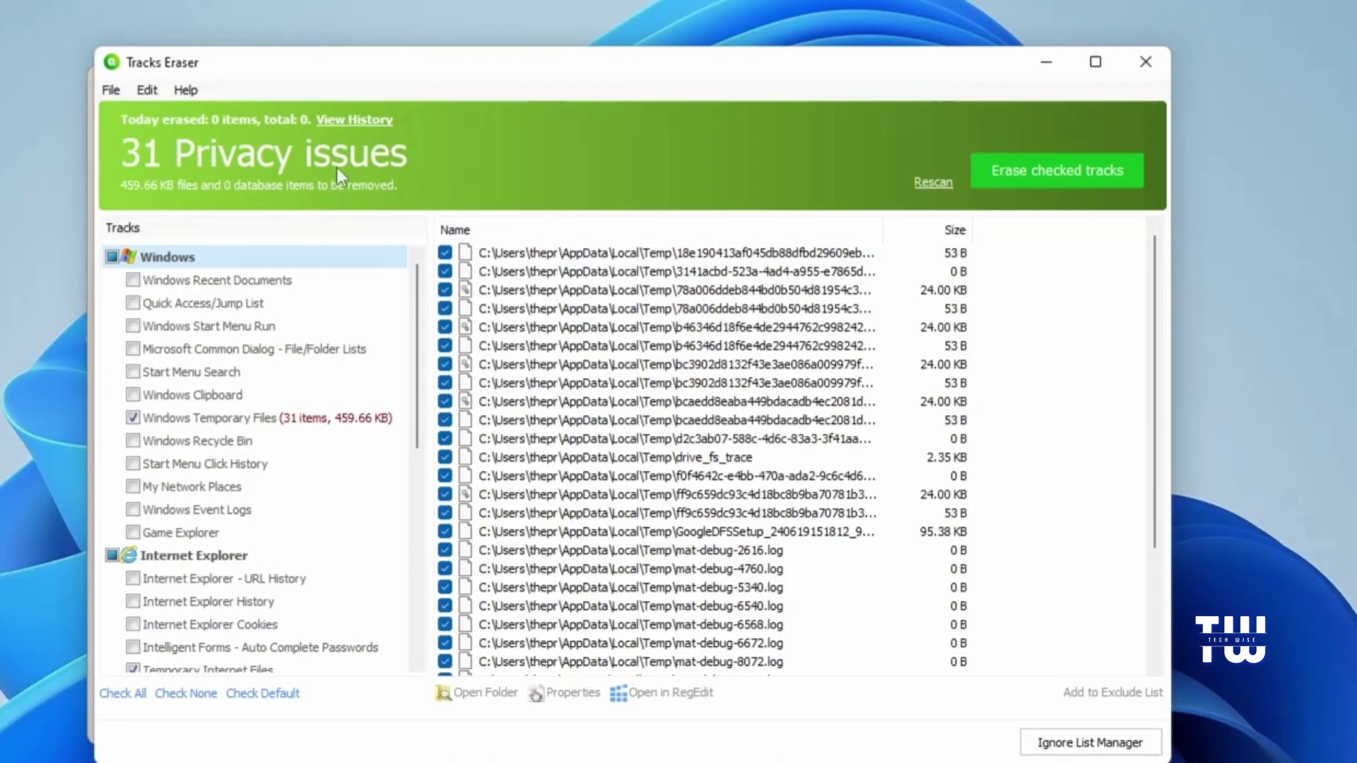
pyautogui.click(1089, 185)
pyautogui.click(701, 487)
pyautogui.click(1146, 62)
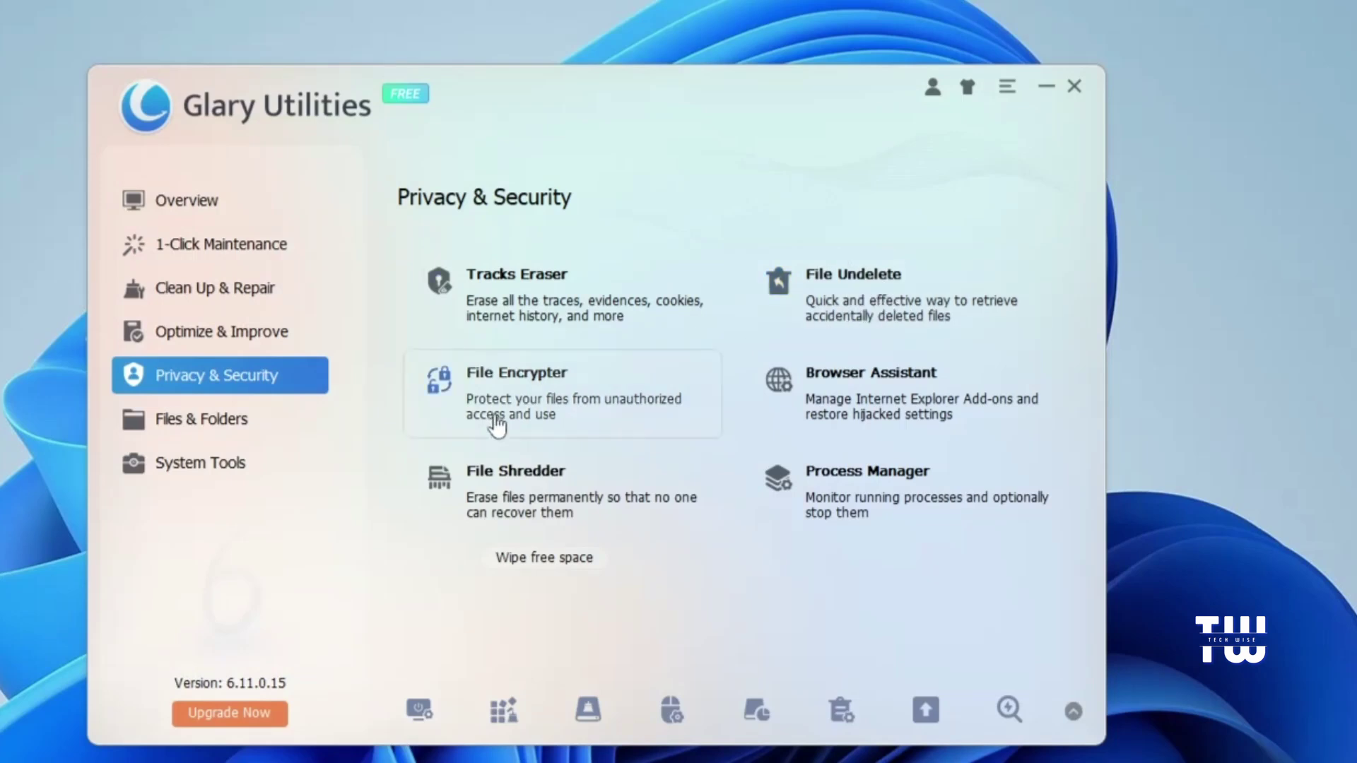
# - View File Encrypter, close it, and switch to the Files & Folders page
pyautogui.click(597, 418)
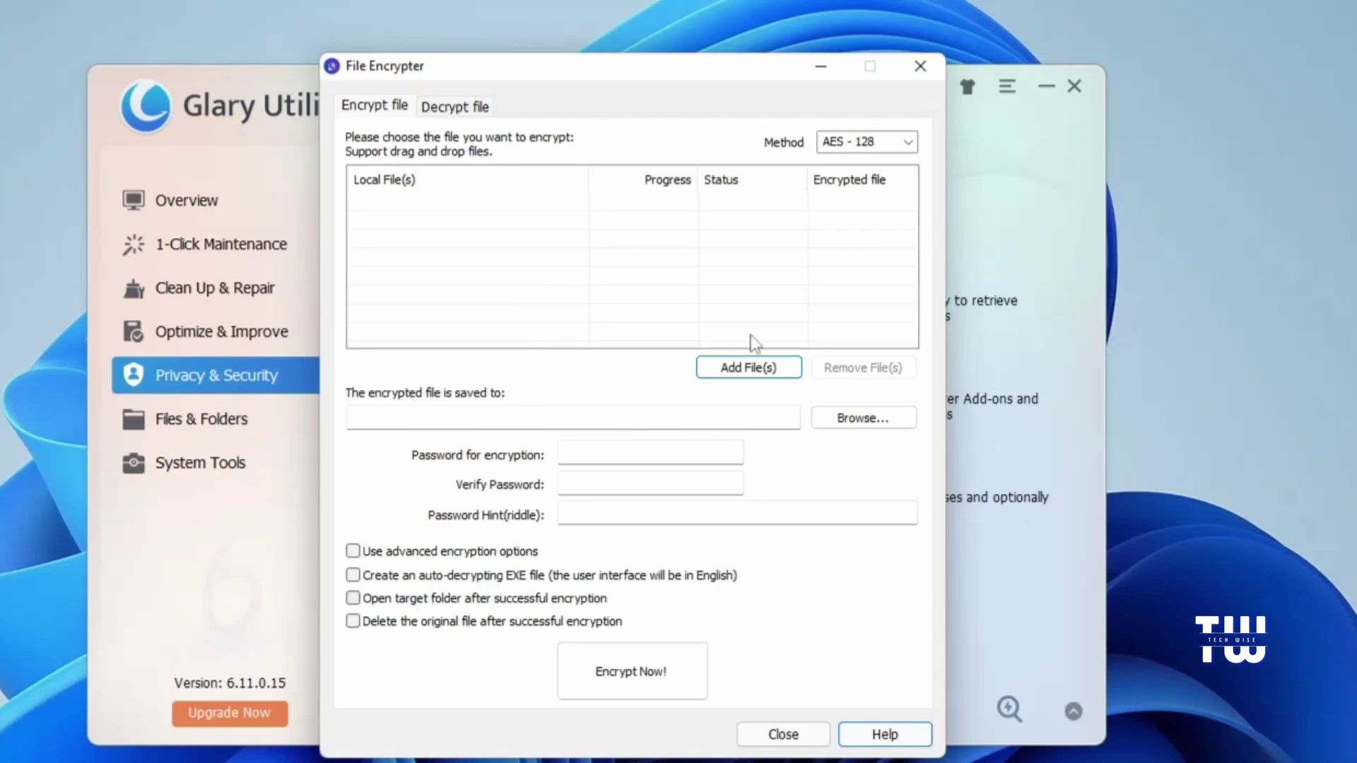
pyautogui.press('Escape')
pyautogui.click(188, 433)
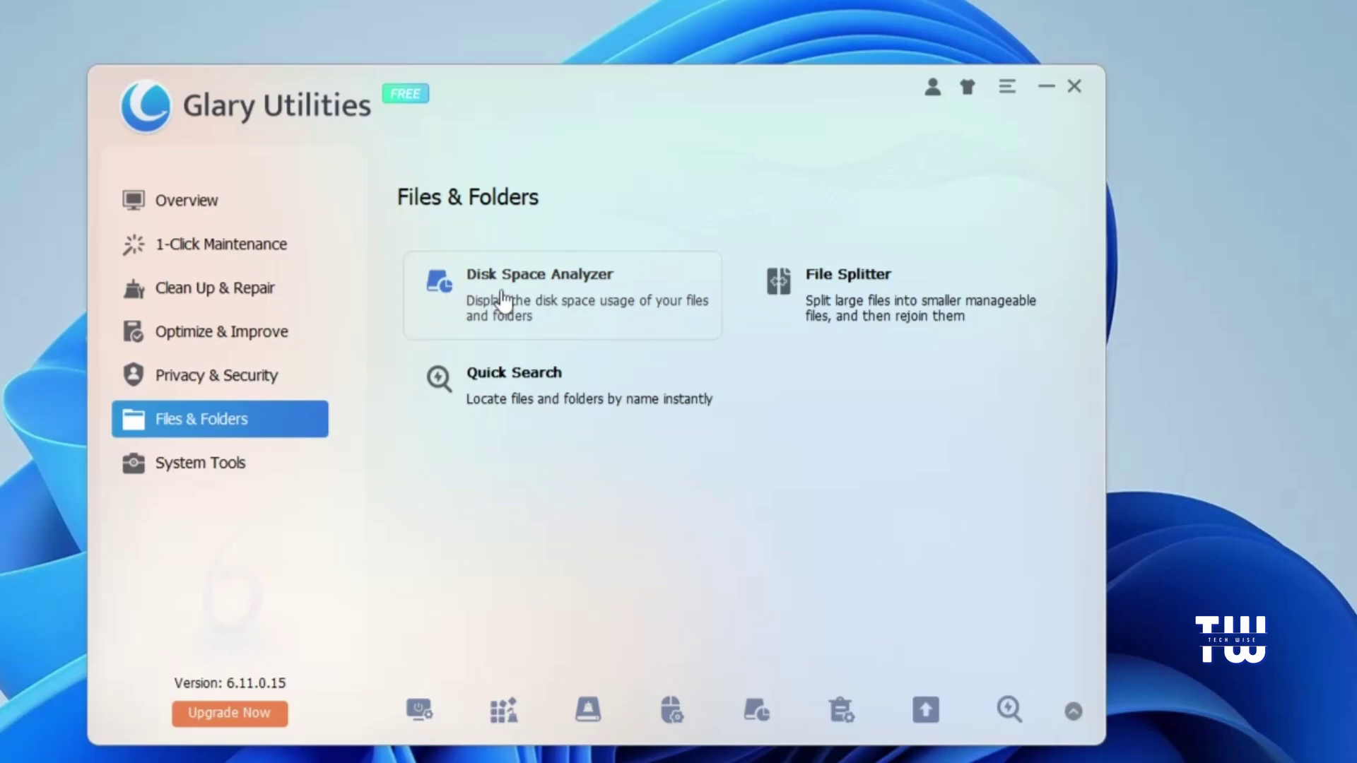
pyautogui.click(576, 291)
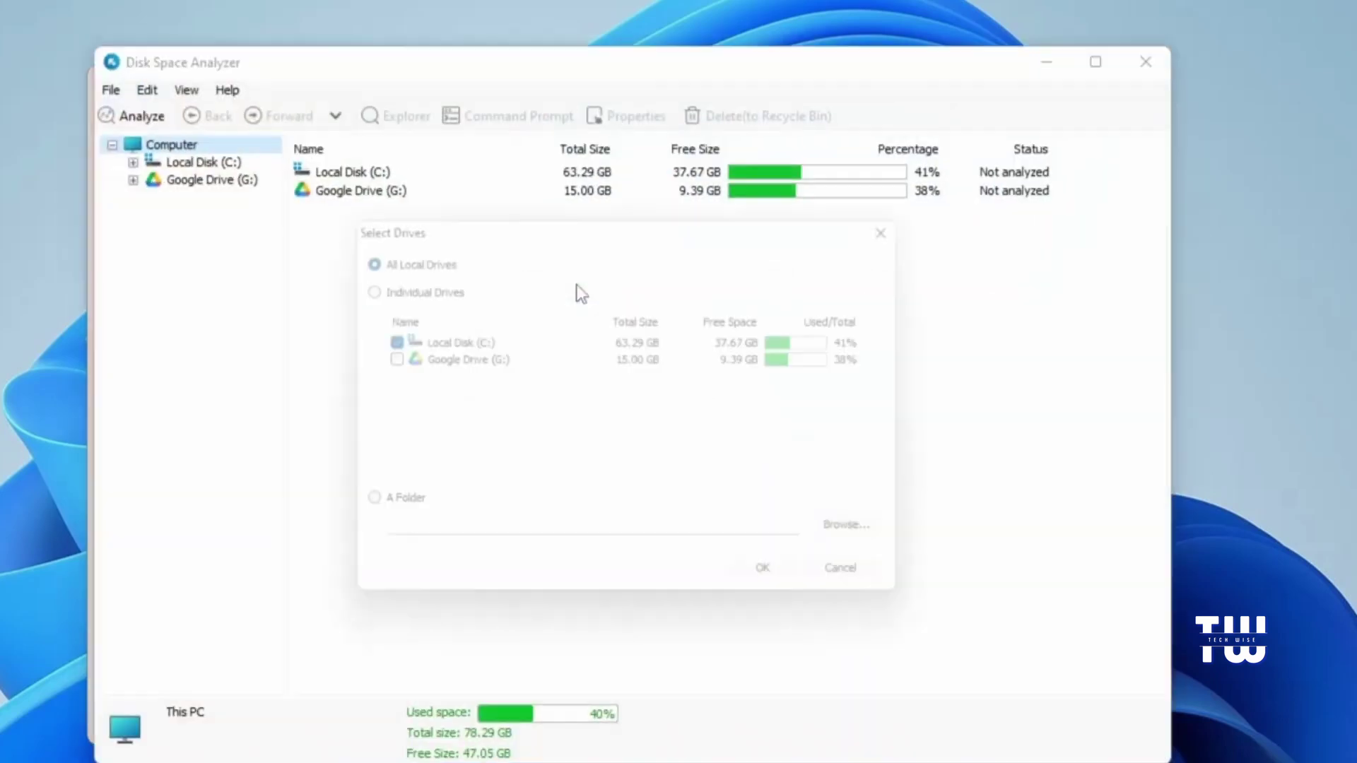
pyautogui.click(790, 588)
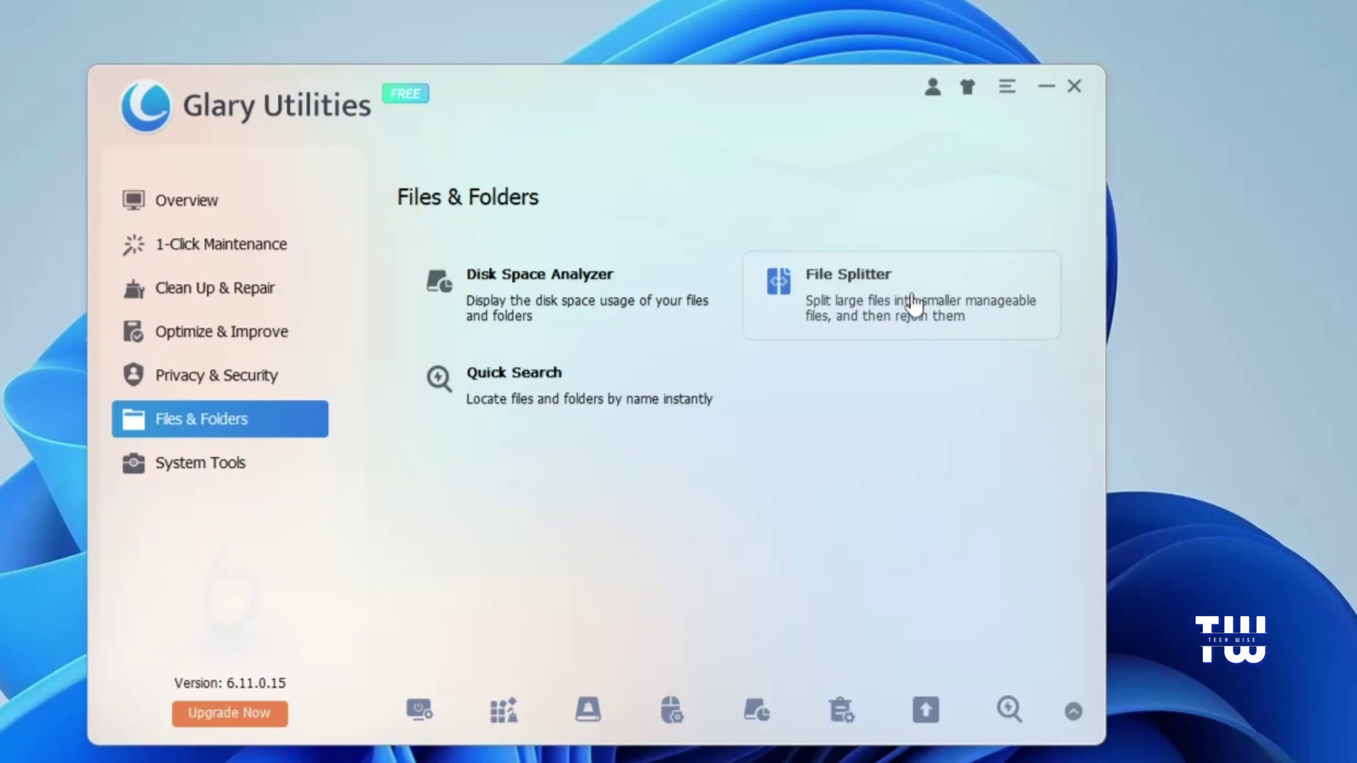
pyautogui.click(535, 393)
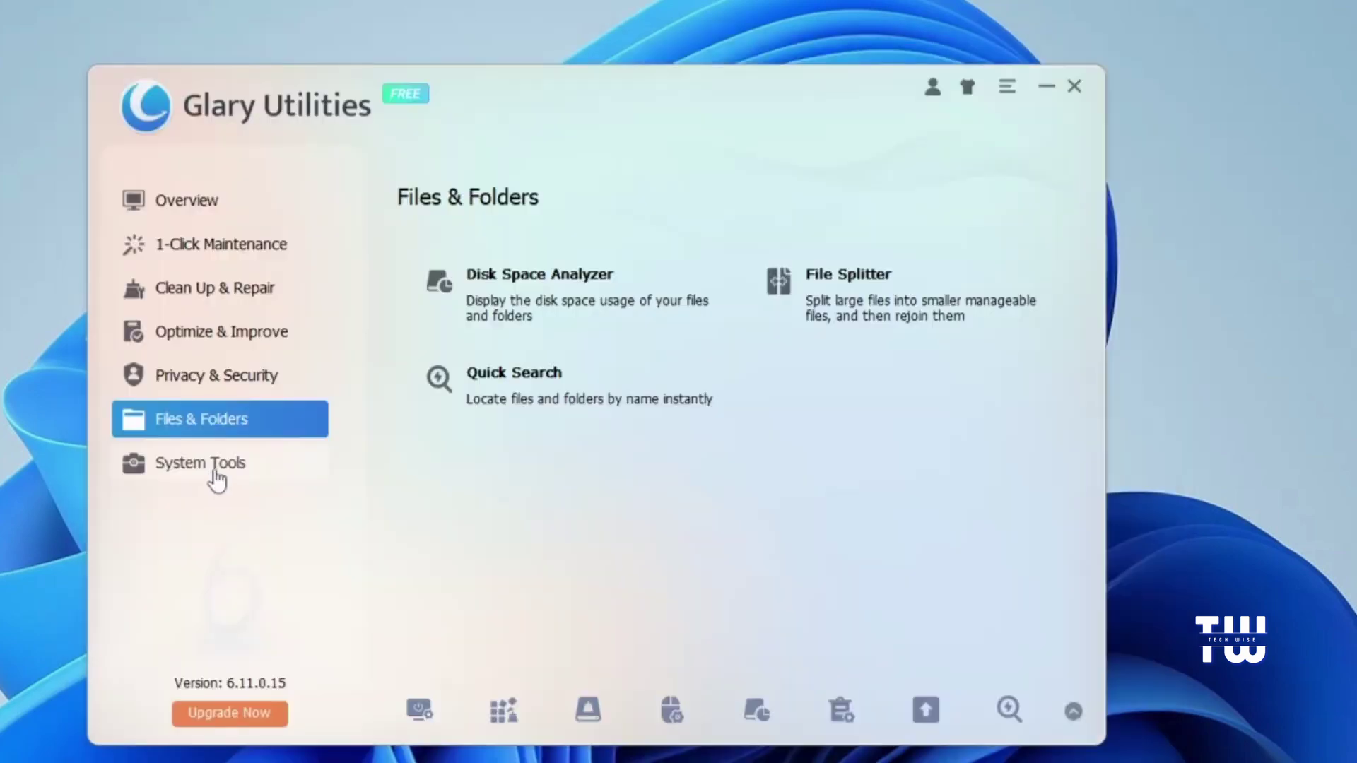
# - Open System Information and browse its Operating System, Memory, Drives, Display and Network pages
pyautogui.click(212, 476)
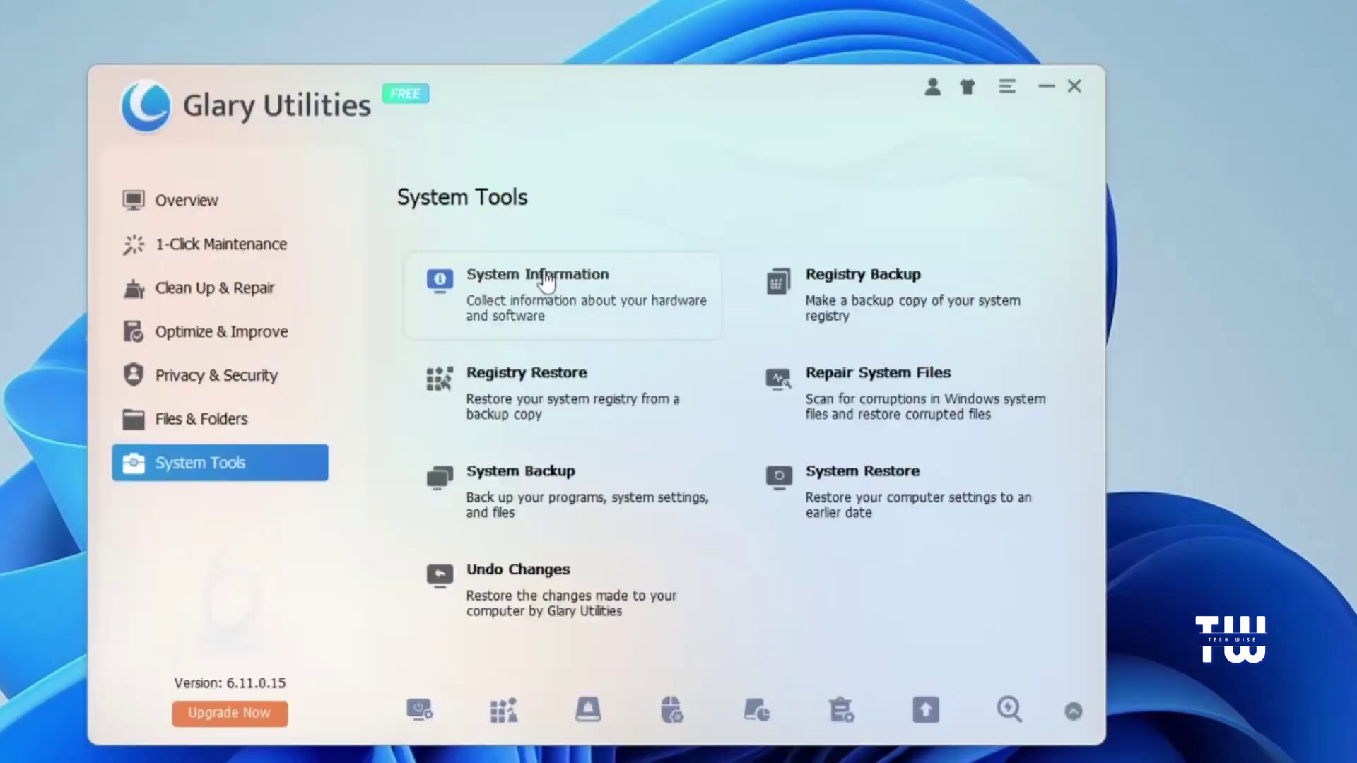
pyautogui.click(579, 296)
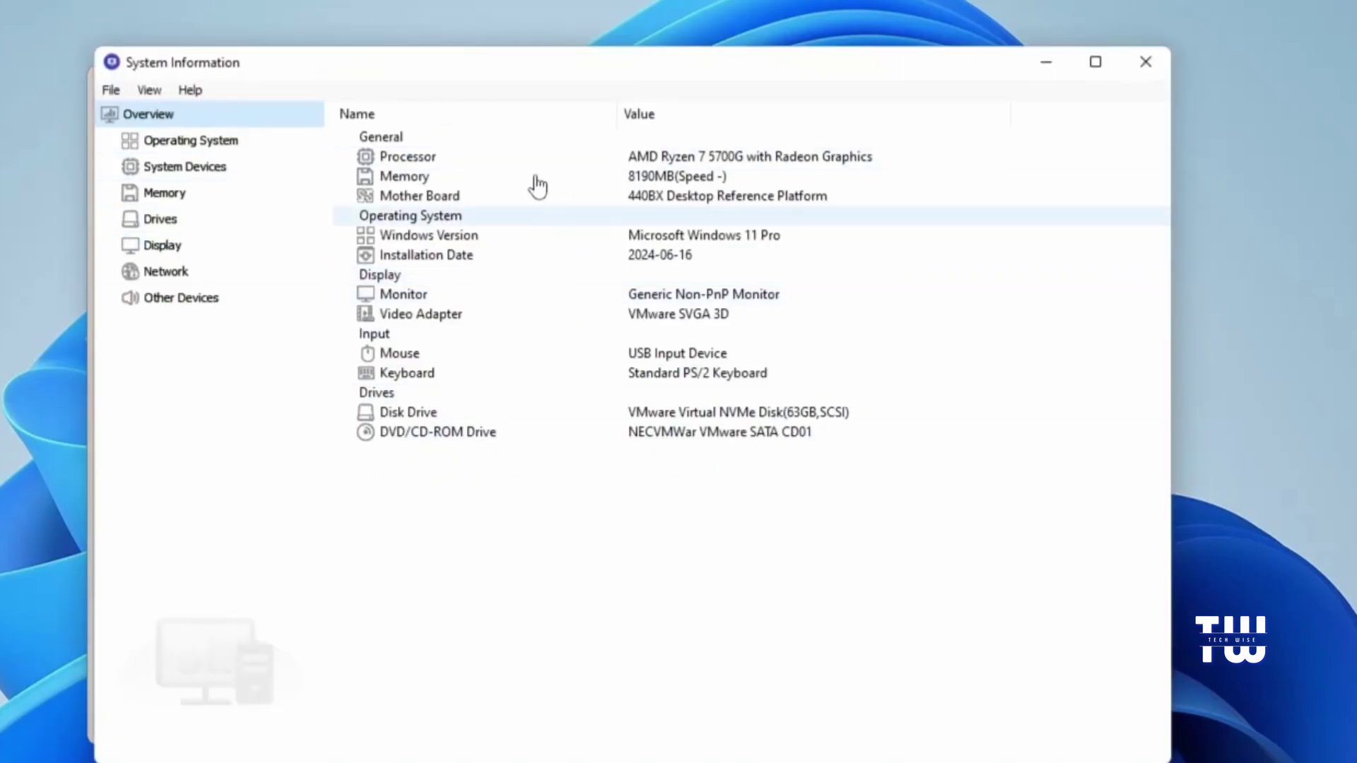
pyautogui.click(197, 148)
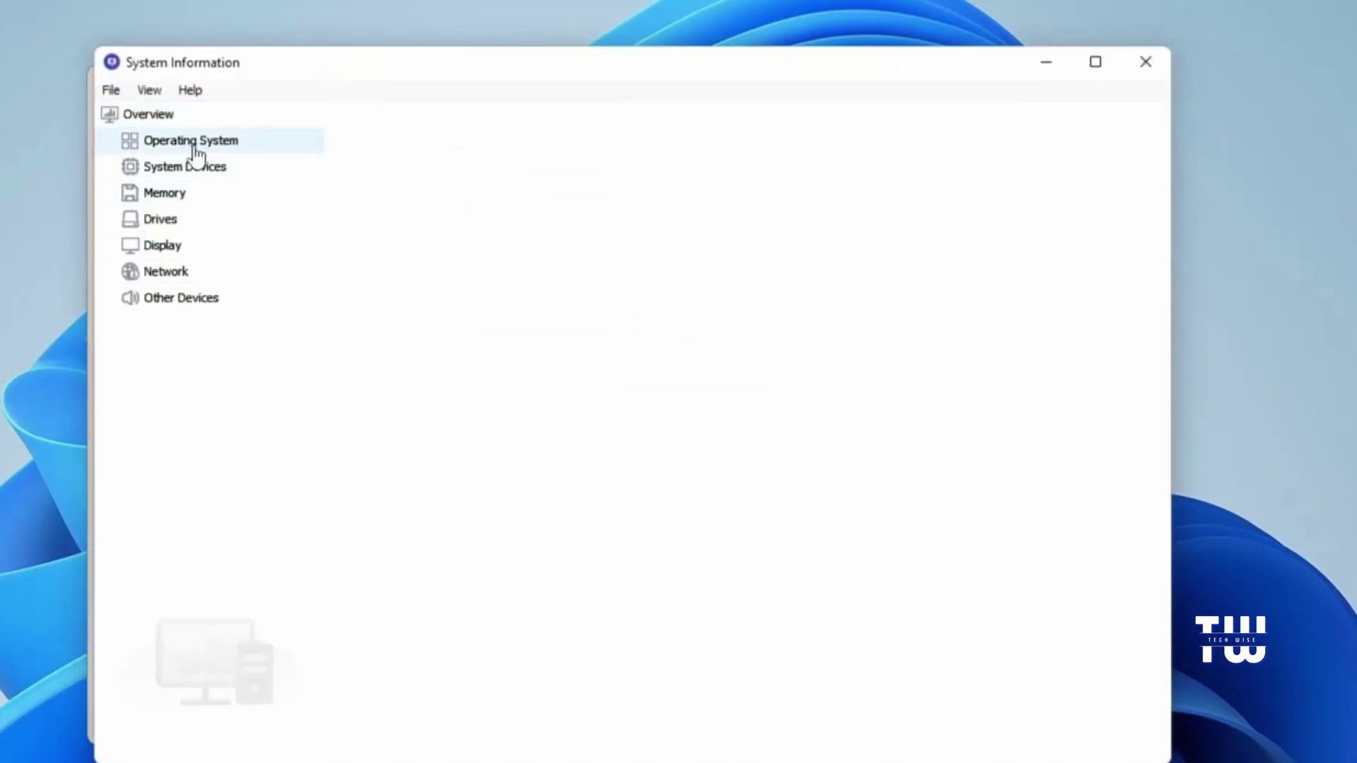
pyautogui.click(167, 196)
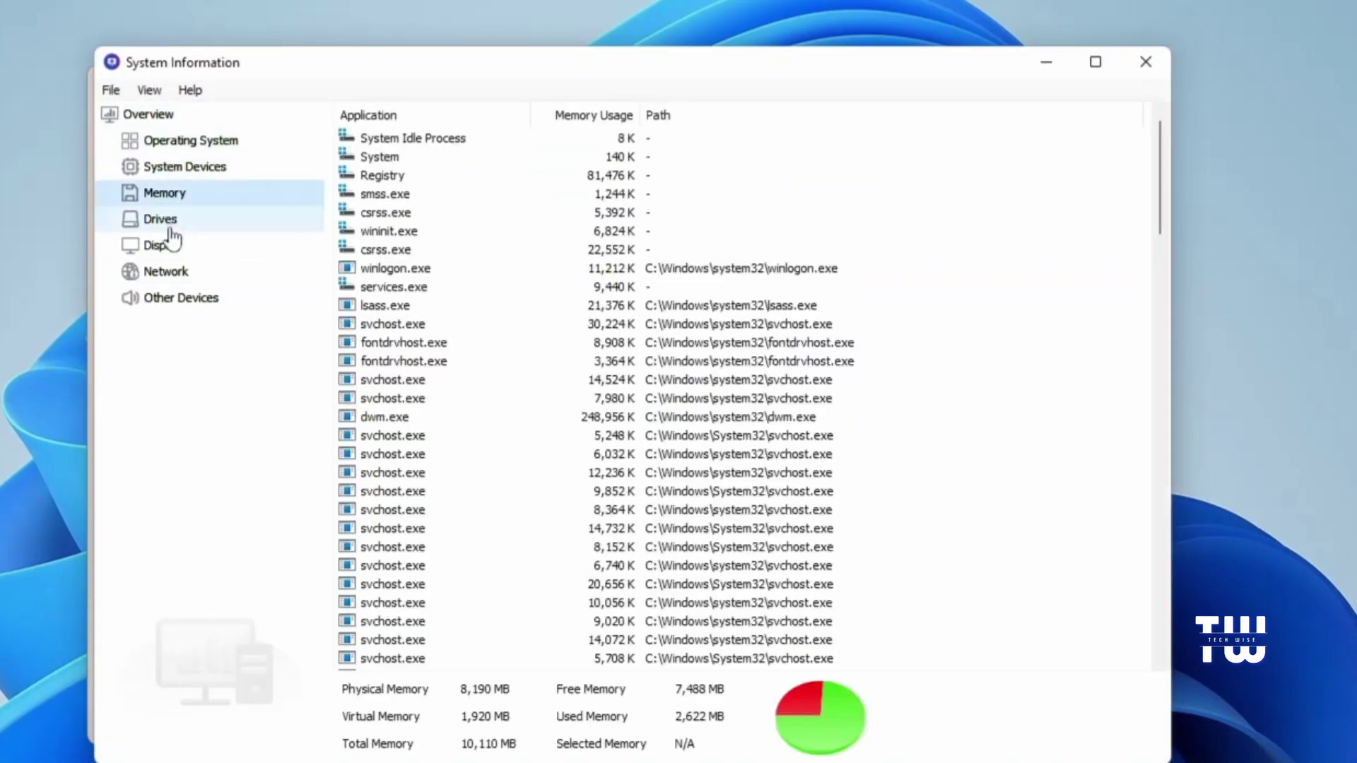
pyautogui.click(188, 224)
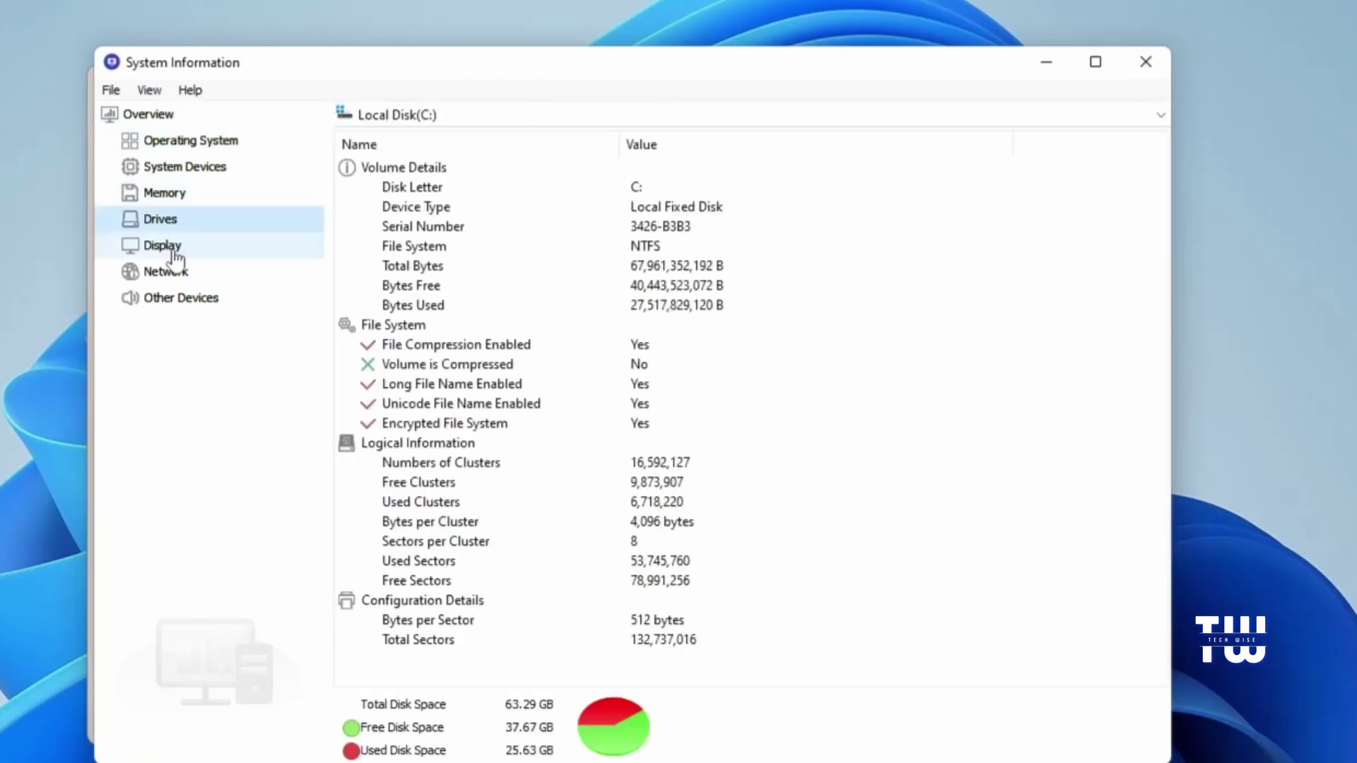
pyautogui.click(175, 248)
pyautogui.click(179, 275)
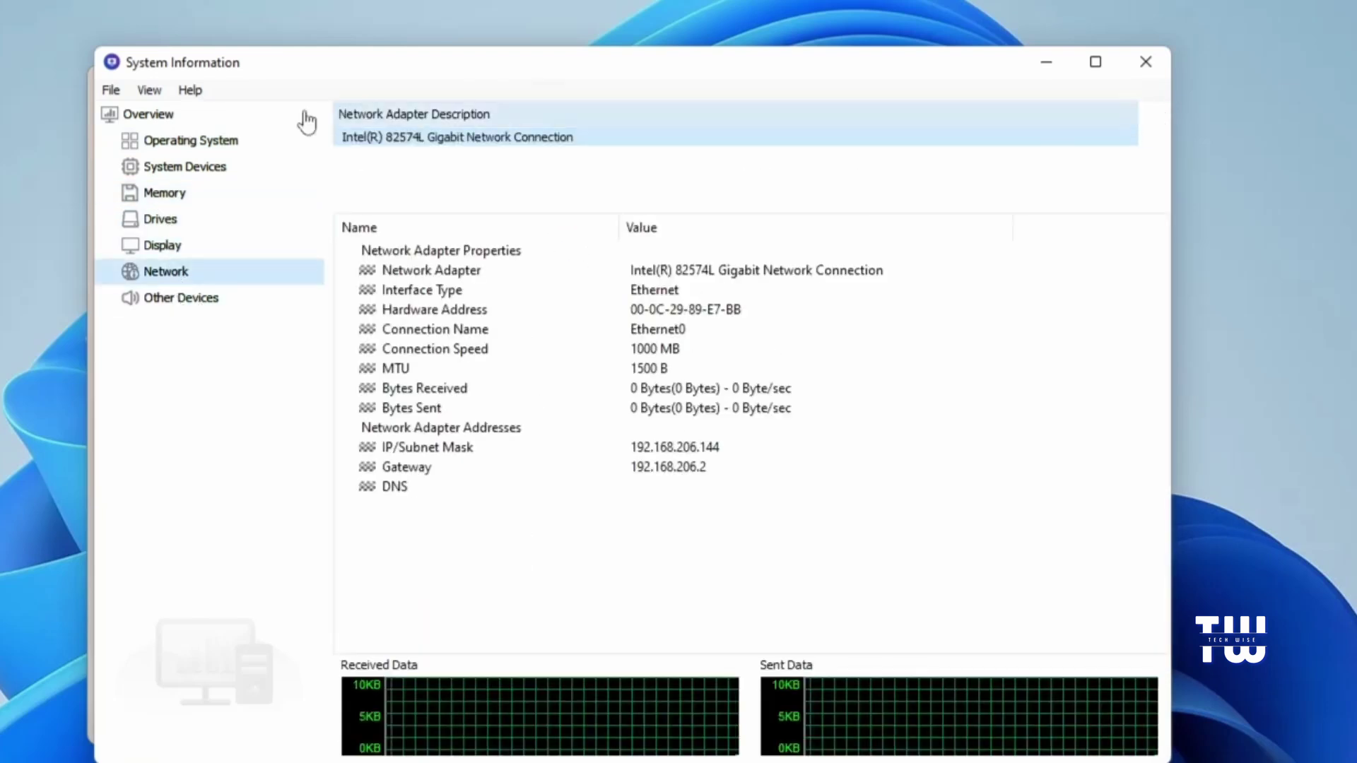
# - Close System Information and launch the Repair System Files scan from System Tools
pyautogui.click(1145, 62)
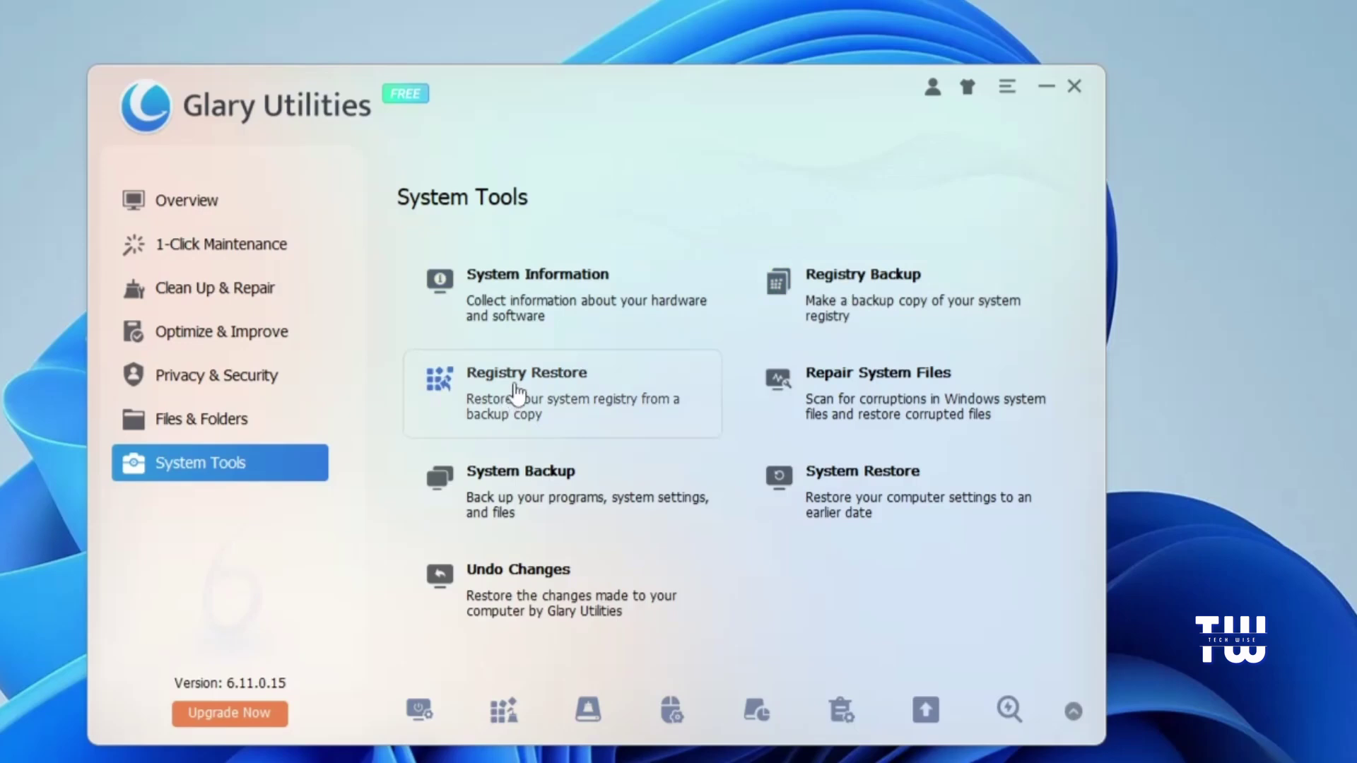
pyautogui.click(913, 393)
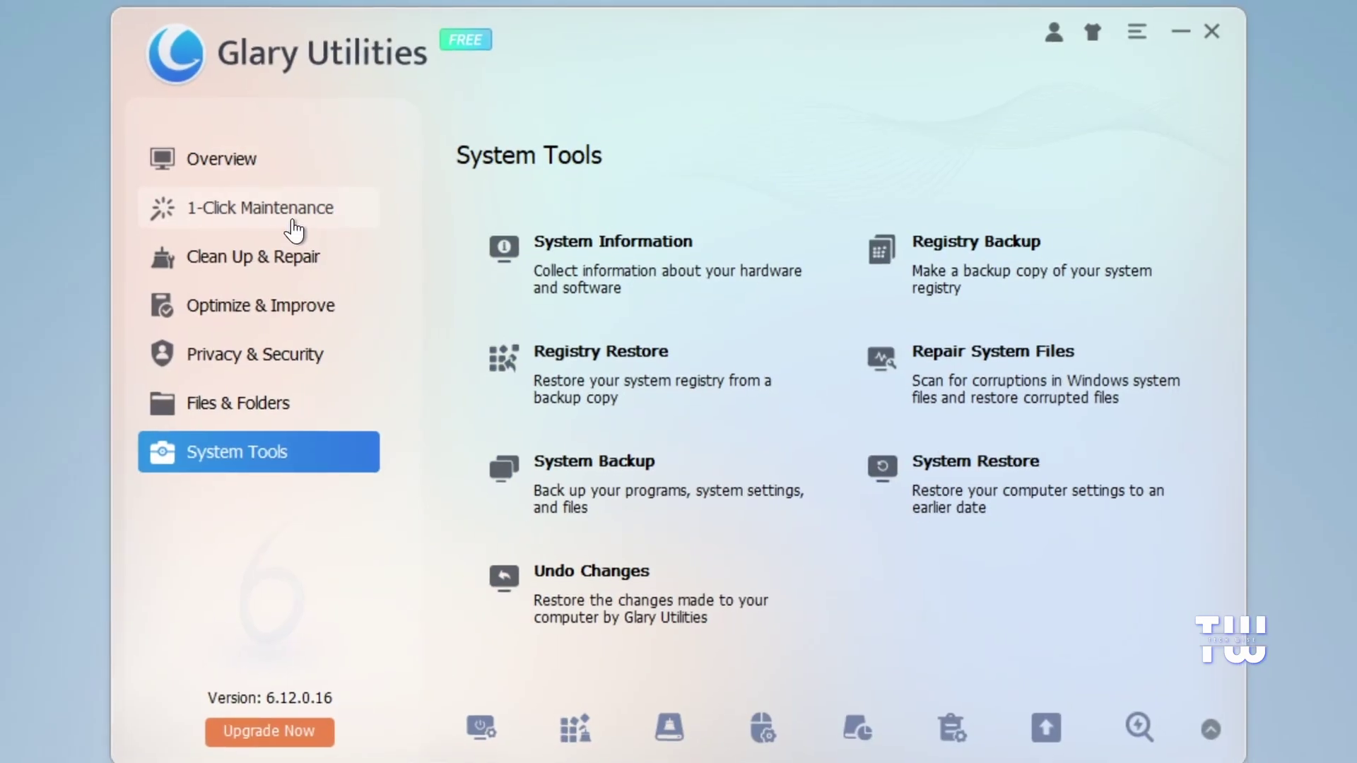
pyautogui.click(293, 209)
pyautogui.click(311, 256)
pyautogui.click(329, 303)
pyautogui.click(327, 333)
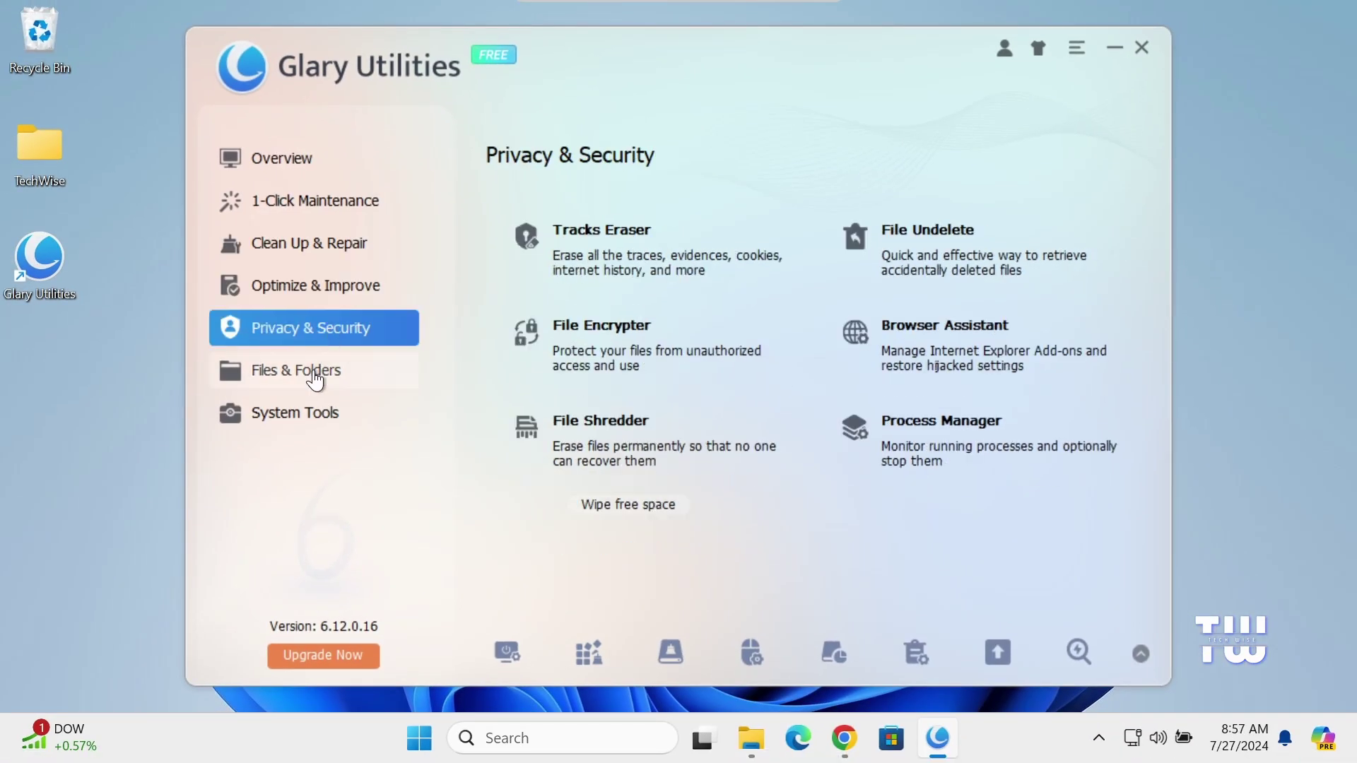
pyautogui.click(315, 373)
pyautogui.click(328, 425)
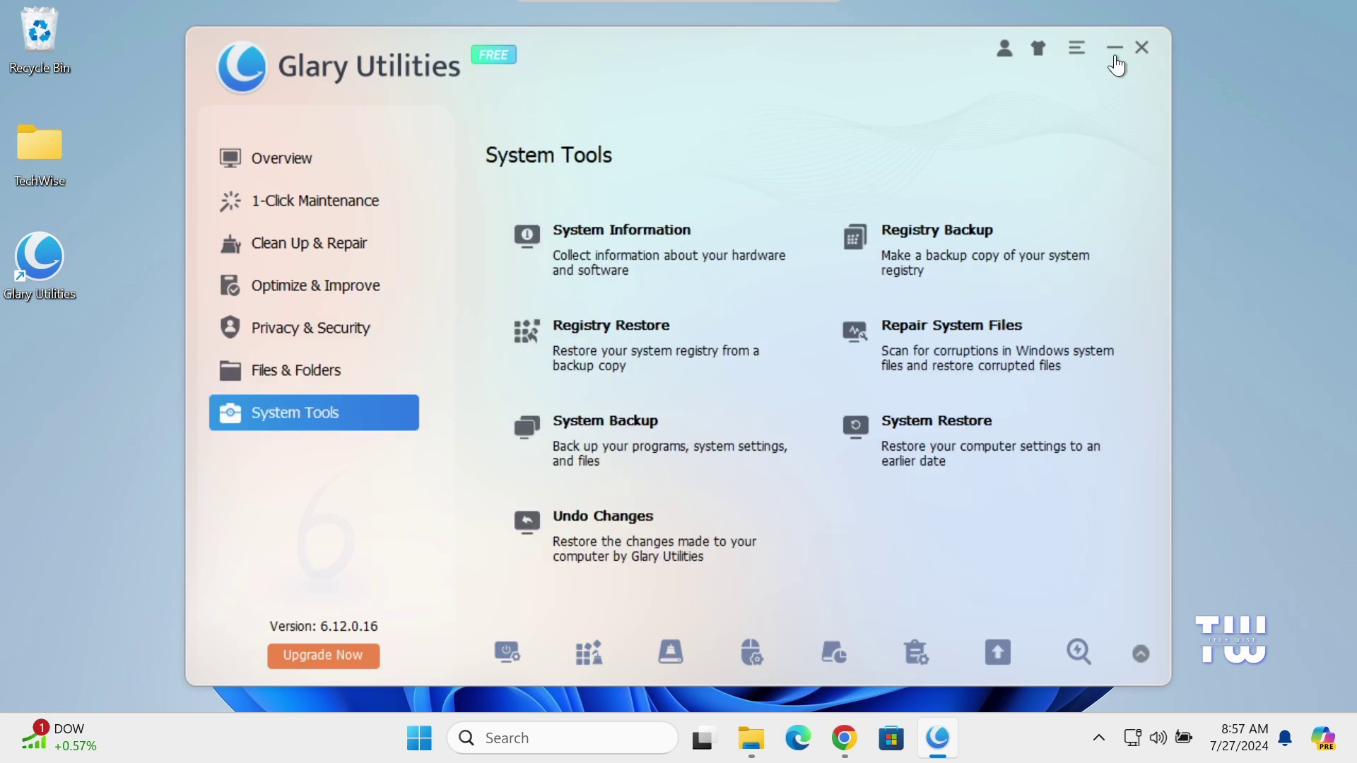